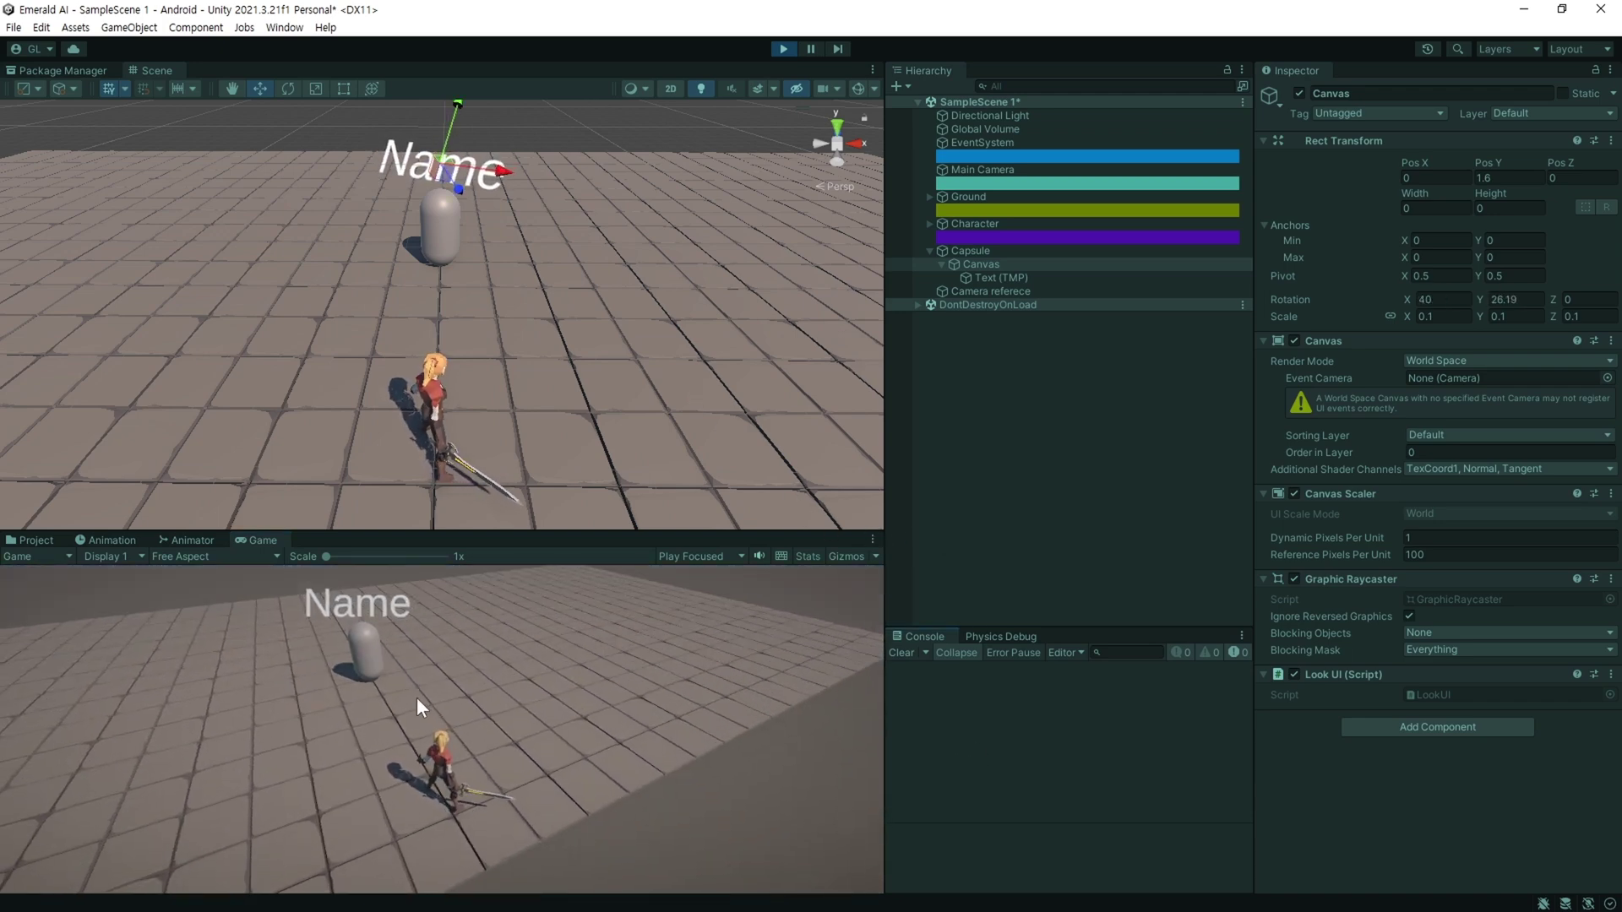
Step: In Play mode, walk the character to a new ground spot so the Name canvas rotates to X 40, Y 27.45
{"action": "left_click", "coordinate": [397, 717]}
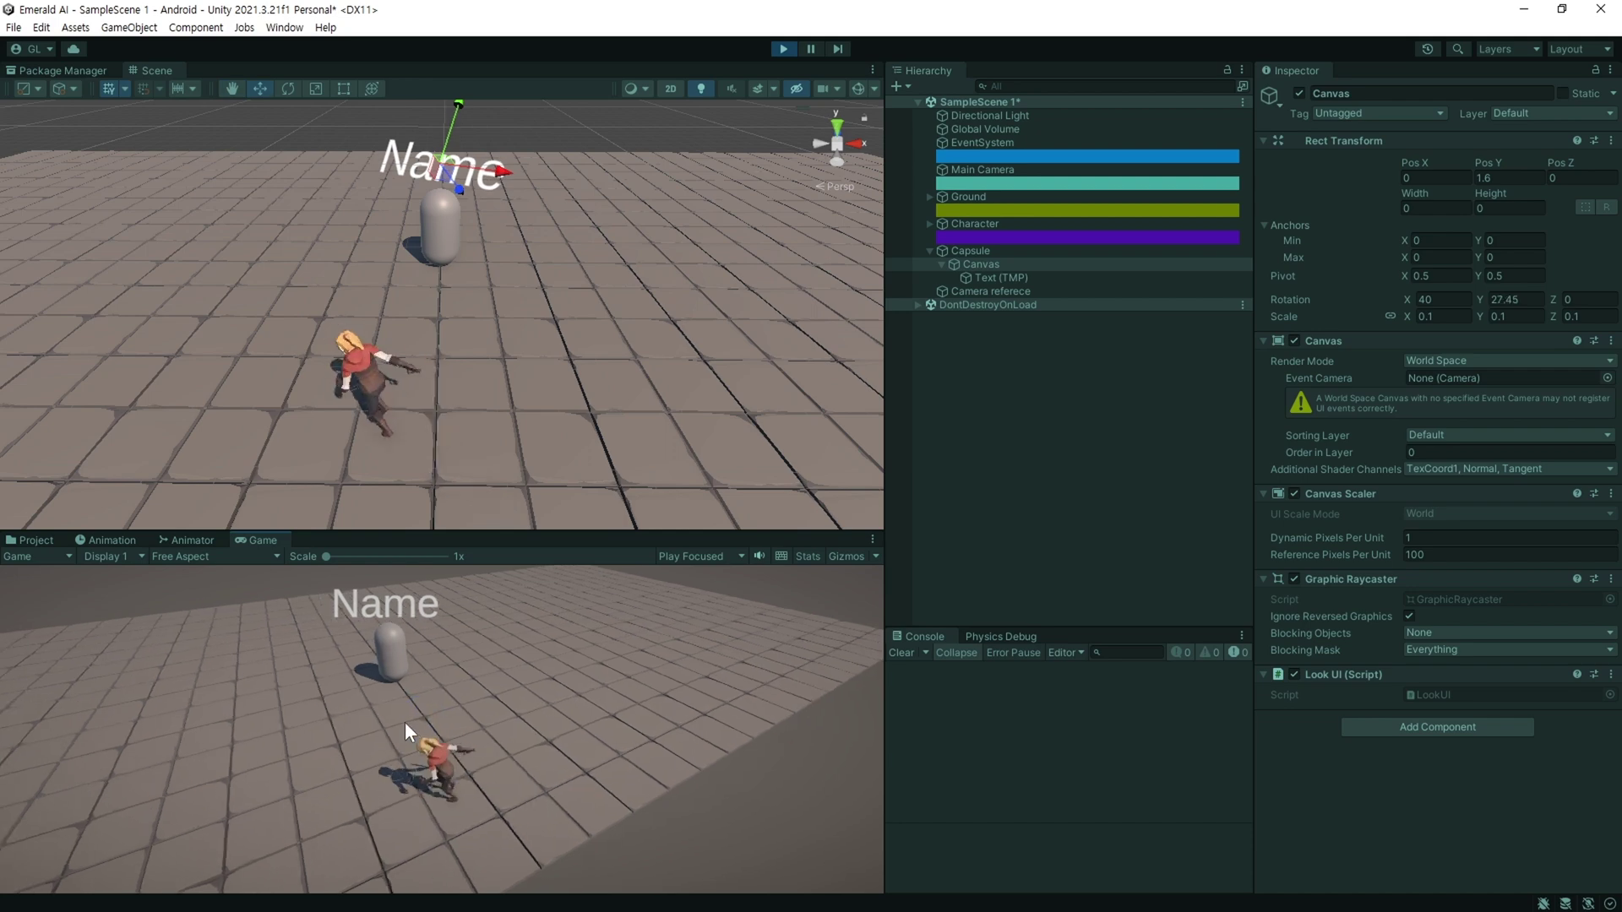
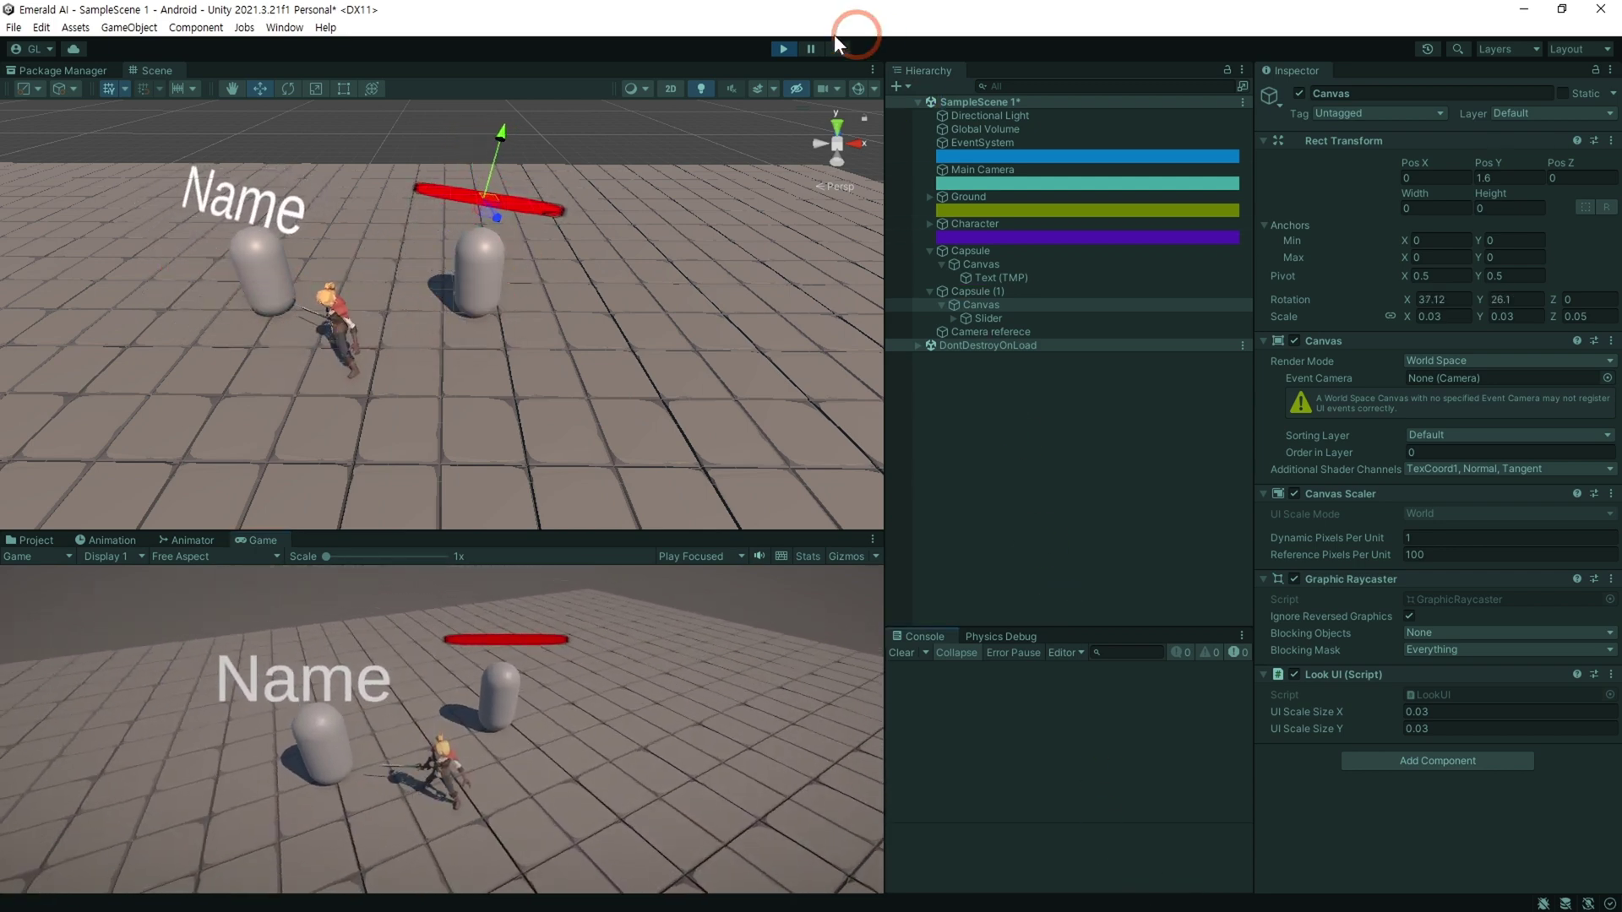
Step: Exit Play mode so only the character remains on the tiled ground
{"action": "left_click", "coordinate": [786, 48]}
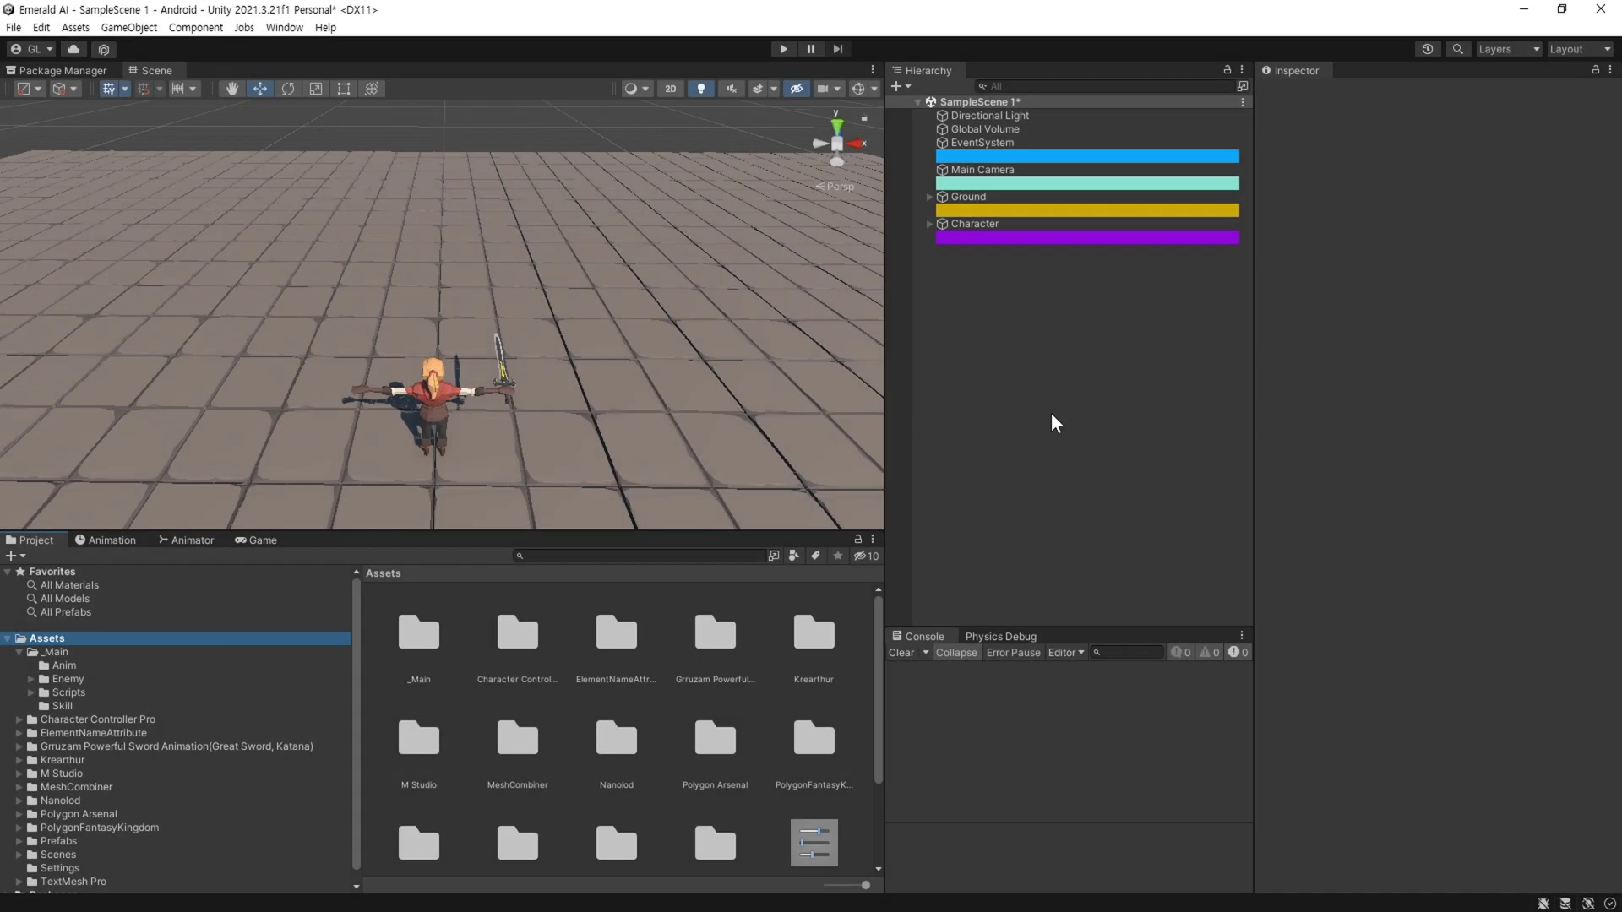
Step: Add a Capsule, reset its transform and set Position Y to 1
{"action": "right_click", "coordinate": [994, 351]}
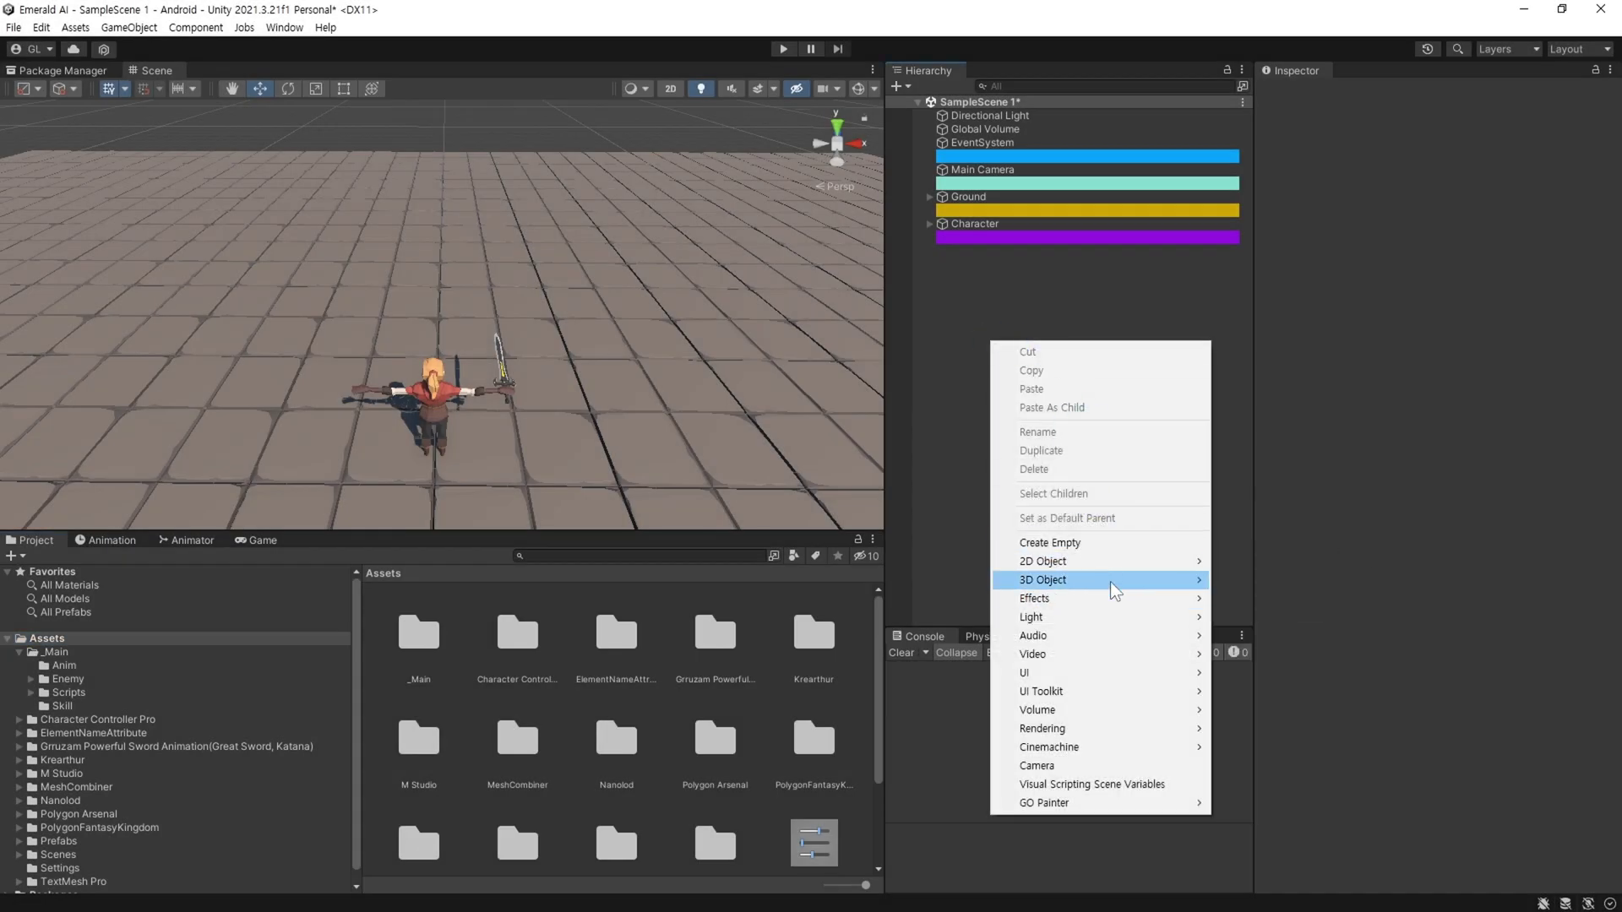
{"action": "mouse_move", "coordinate": [1112, 581]}
{"action": "left_click", "coordinate": [1283, 616]}
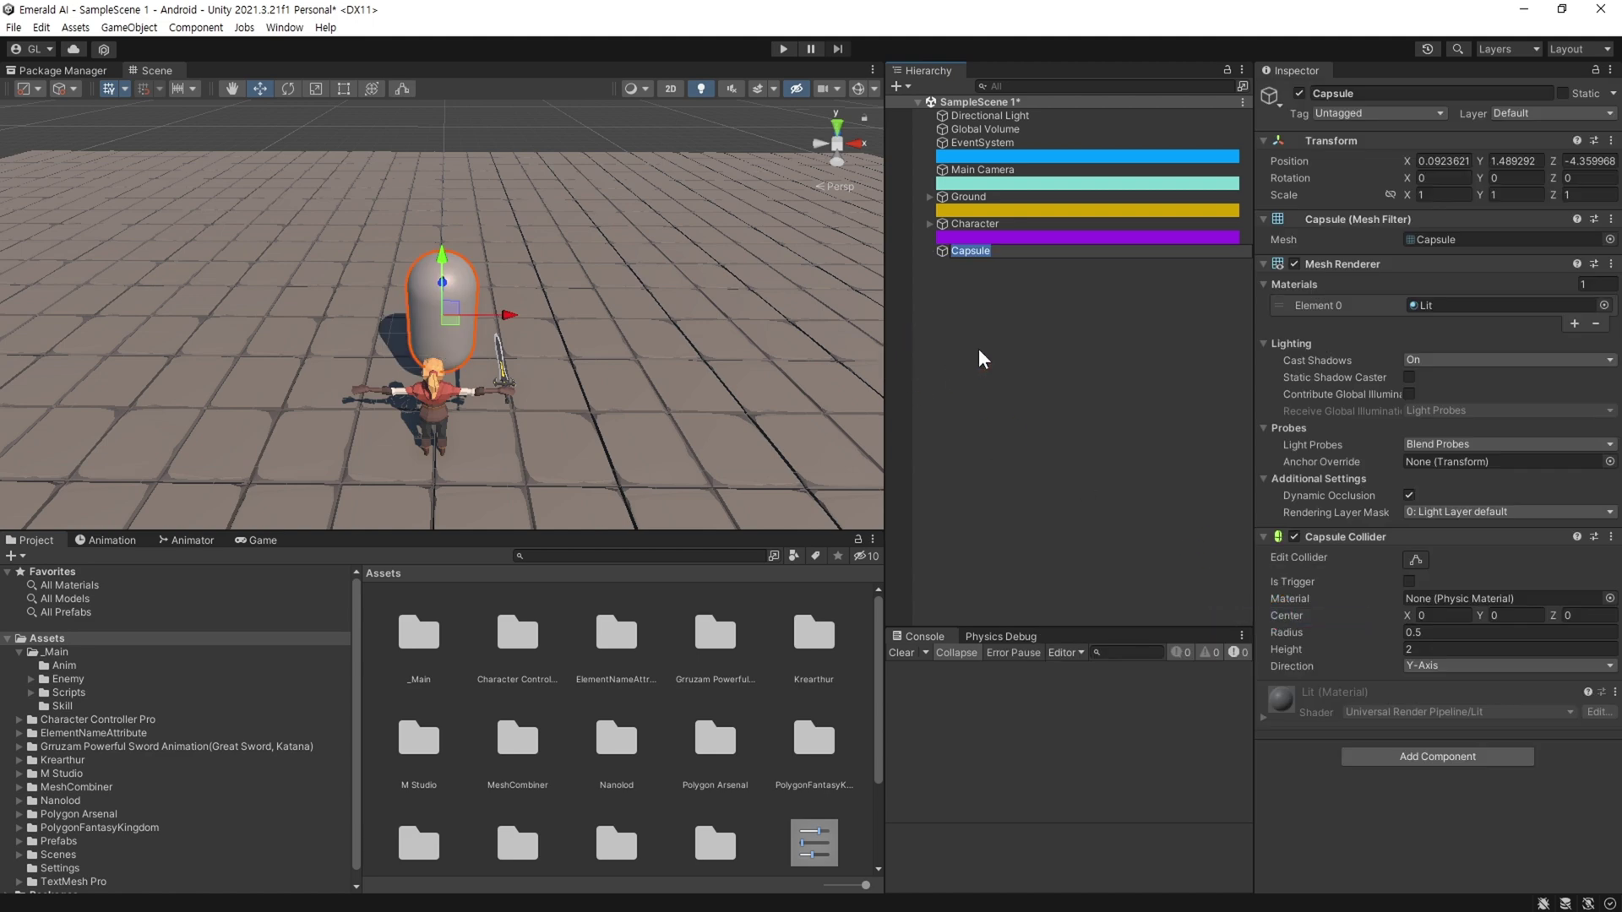
{"action": "right_click", "coordinate": [1550, 157]}
{"action": "left_click", "coordinate": [1512, 179]}
{"action": "type", "text": "1"}
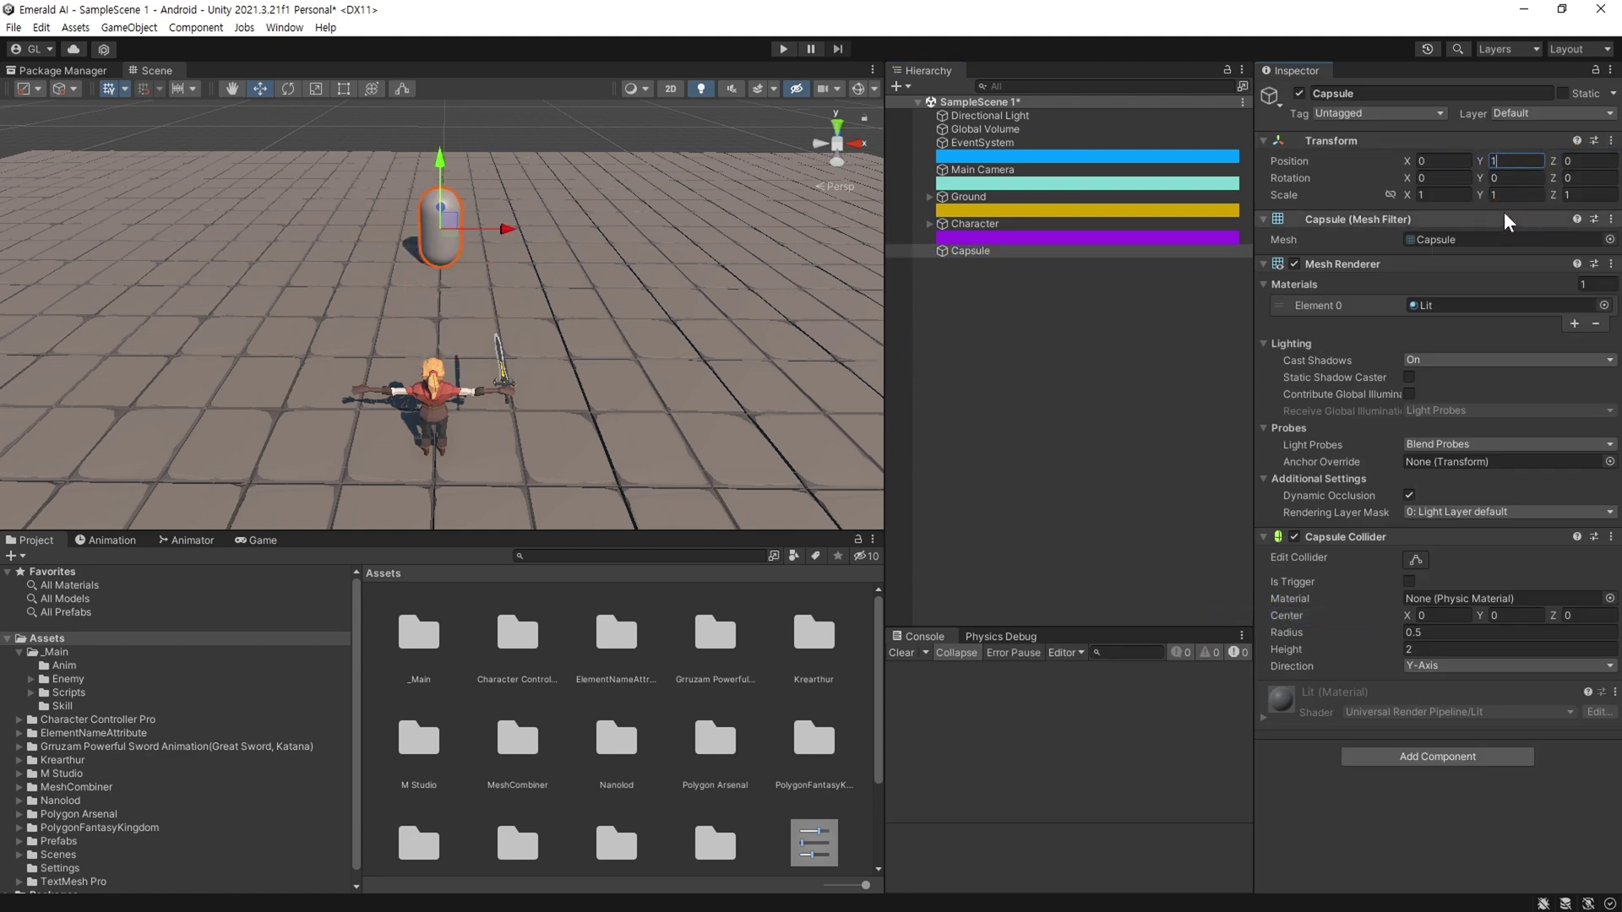
{"action": "left_click", "coordinate": [981, 289]}
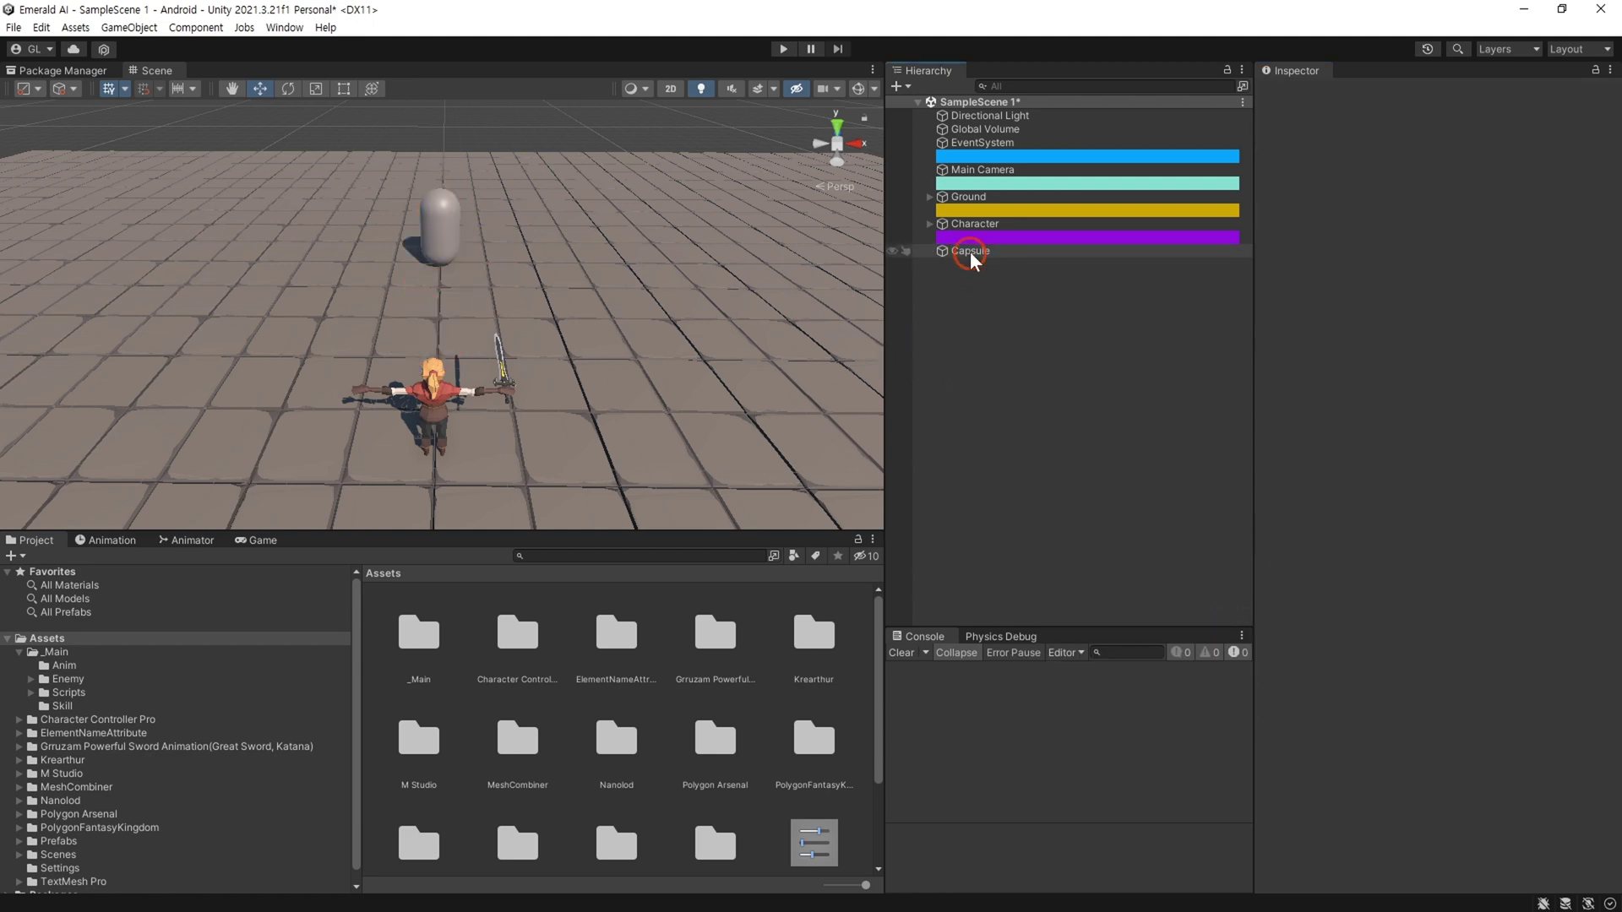
Step: Add a child Canvas to the capsule with World Space render mode
{"action": "right_click", "coordinate": [971, 251]}
{"action": "mouse_move", "coordinate": [1090, 601]}
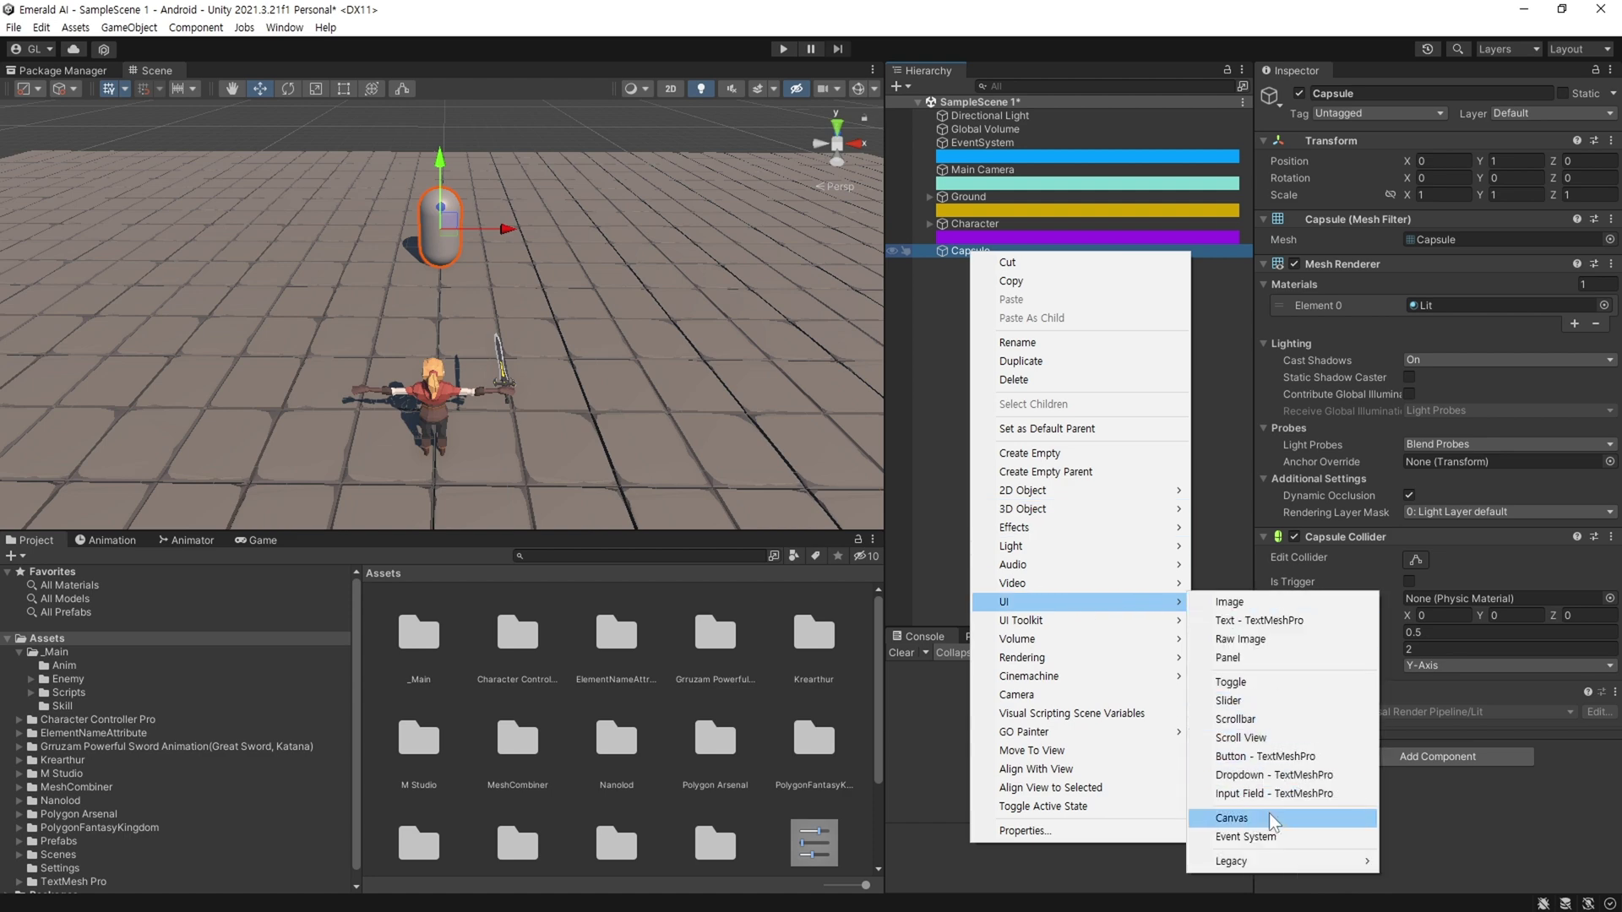
{"action": "left_click", "coordinate": [1232, 818]}
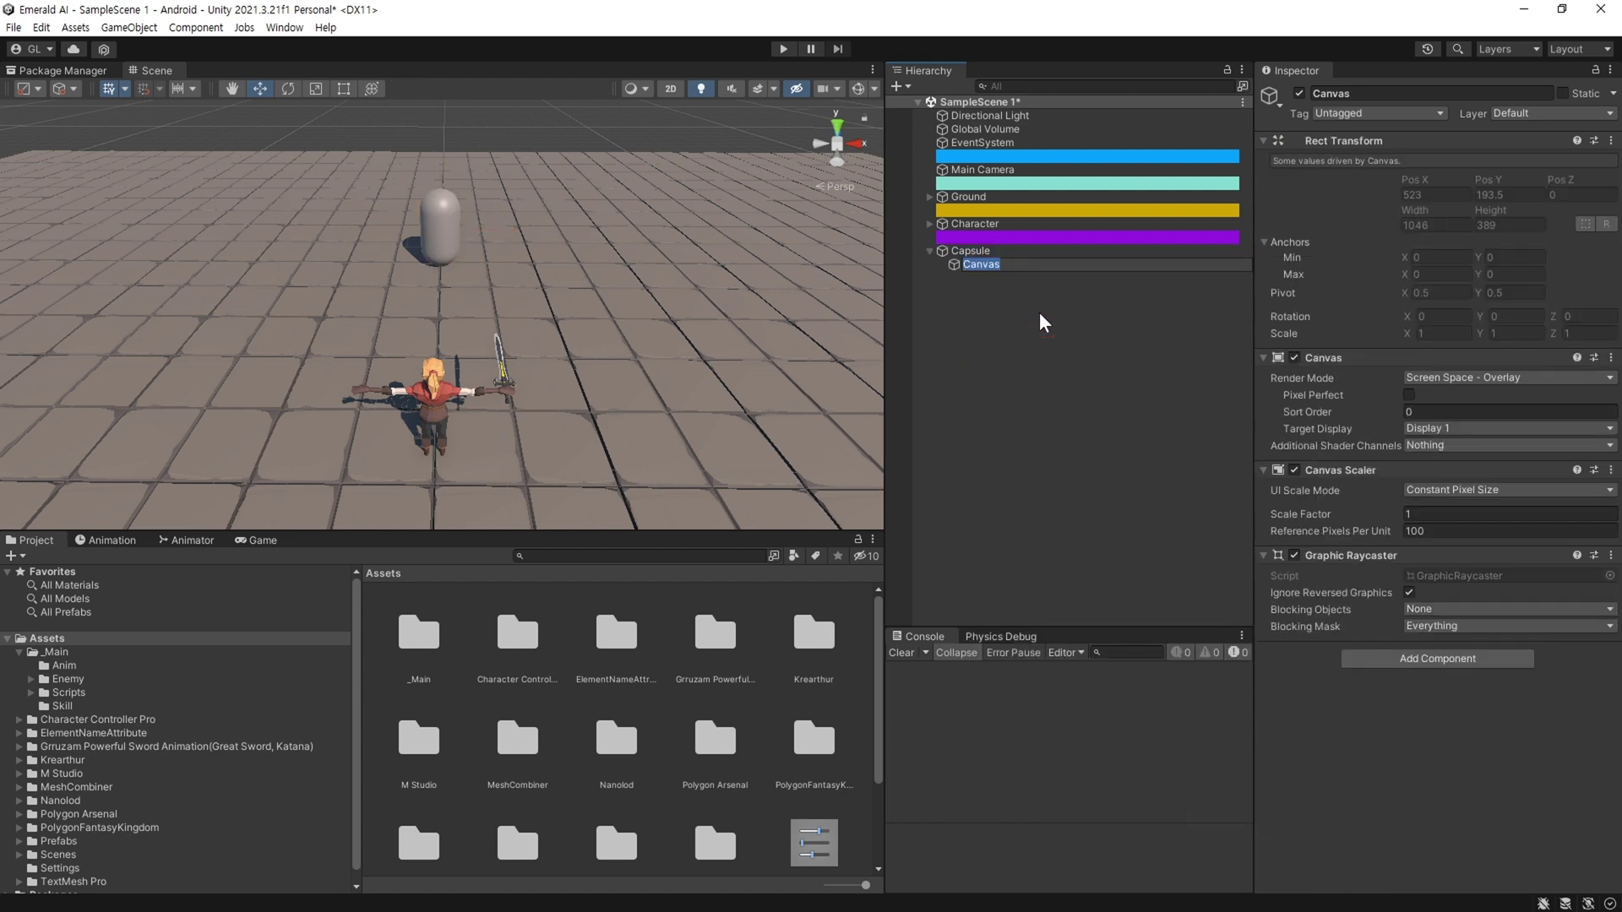
{"action": "left_click", "coordinate": [1447, 378]}
{"action": "left_click", "coordinate": [1502, 434]}
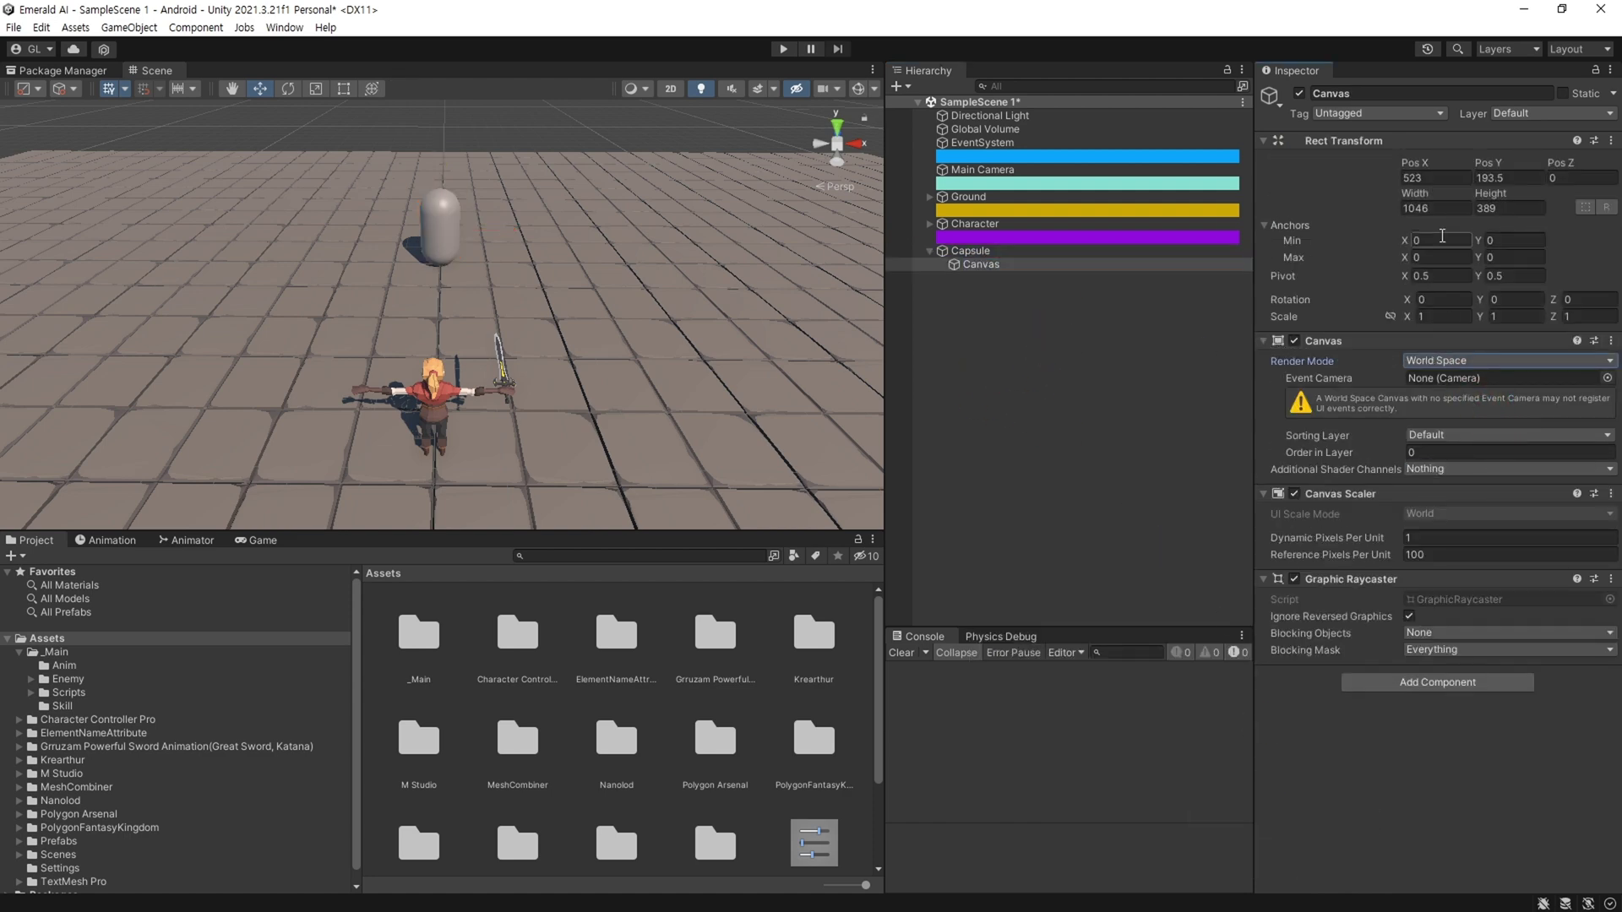
Step: Zero the Canvas's Rect Transform position, width and height, scaled to 0.1
{"action": "left_click", "coordinate": [1437, 177]}
{"action": "type", "text": "0"}
{"action": "left_click", "coordinate": [1509, 178]}
{"action": "type", "text": "0"}
{"action": "left_click", "coordinate": [1462, 208]}
{"action": "type", "text": "0"}
{"action": "left_click", "coordinate": [1512, 208]}
{"action": "type", "text": "0"}
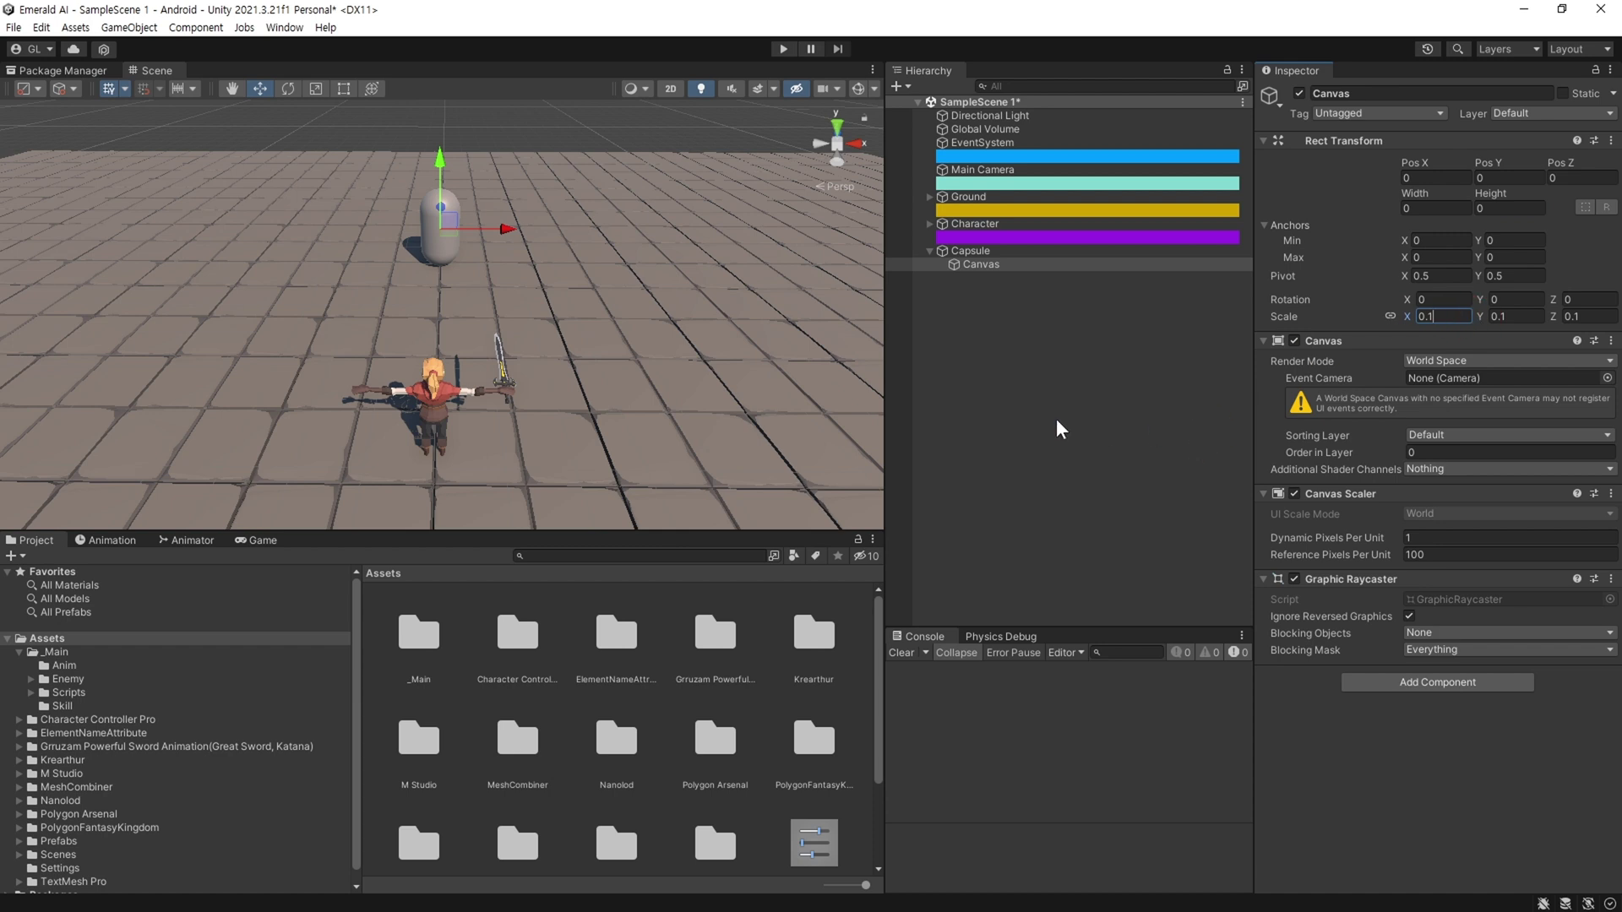
{"action": "left_click", "coordinate": [991, 372]}
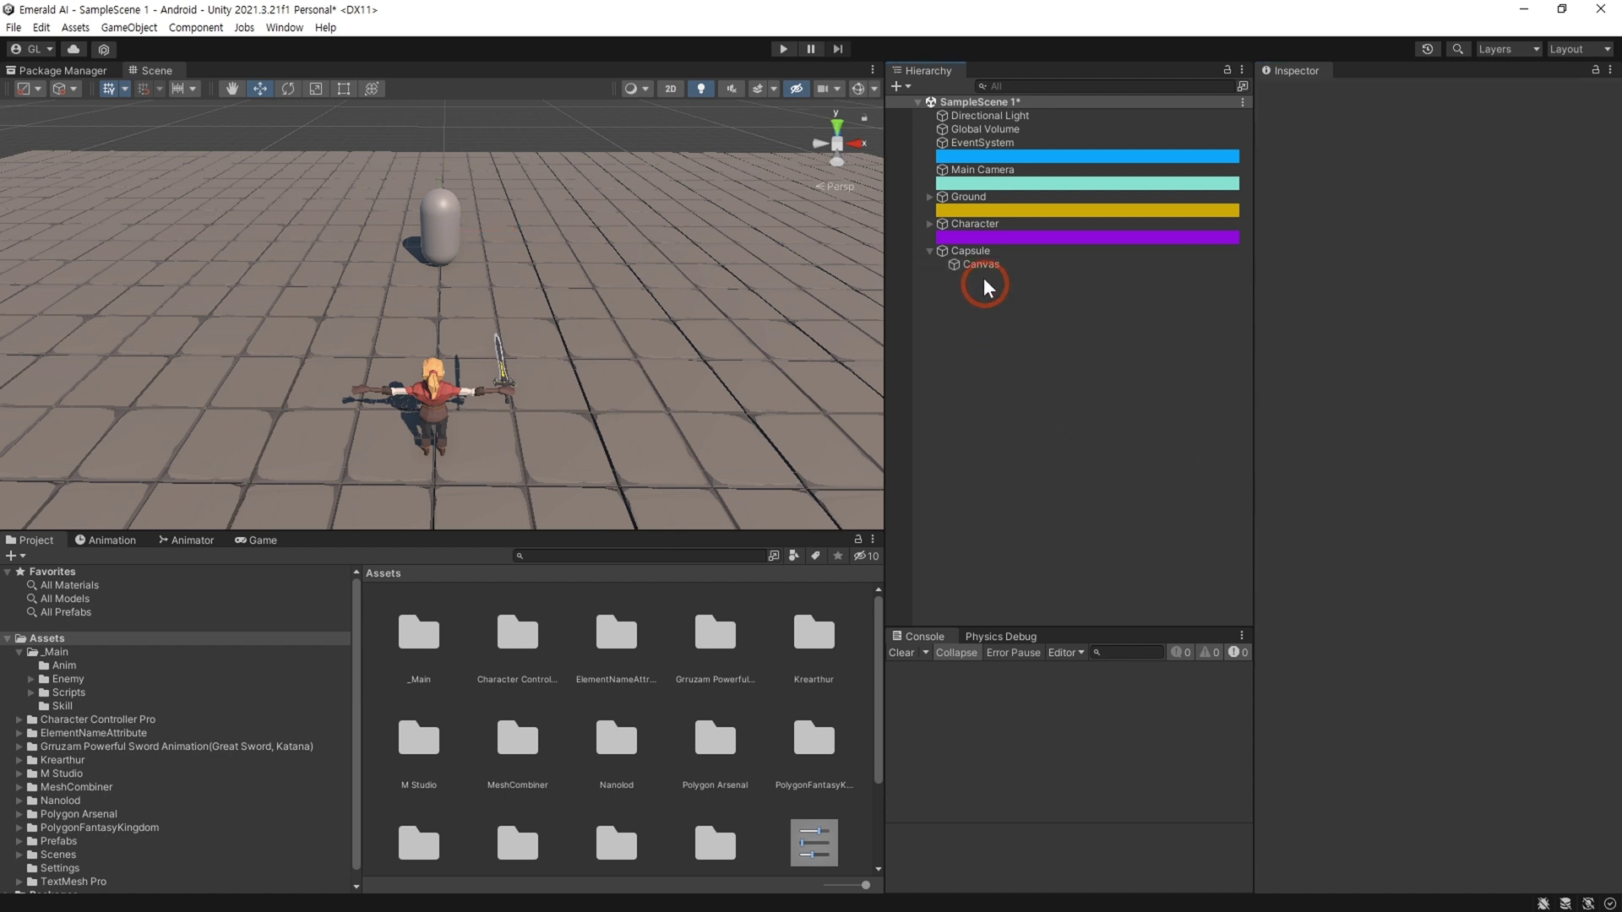
Step: Save the Canvas as a prefab in the _Main folder
{"action": "left_click", "coordinate": [64, 653]}
{"action": "left_click_drag", "start_coordinate": [977, 271], "coordinate": [688, 761]}
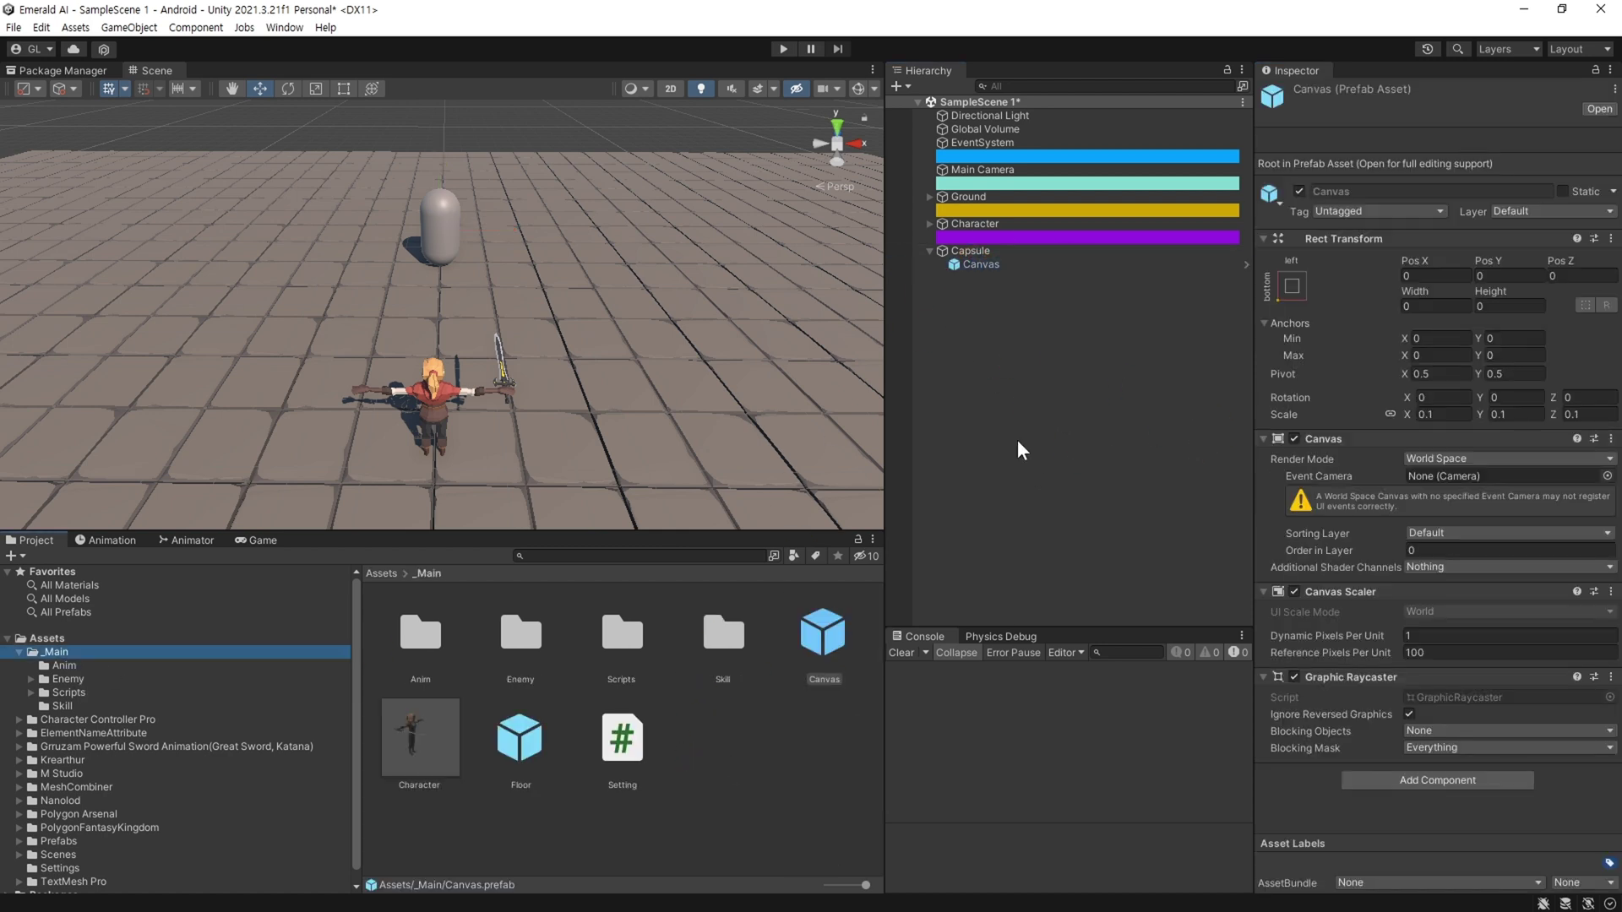
{"action": "left_click", "coordinate": [1021, 449]}
{"action": "left_click", "coordinate": [988, 270]}
Step: Add a TextMeshPro text under the Canvas reading 'Name'
{"action": "right_click", "coordinate": [989, 269]}
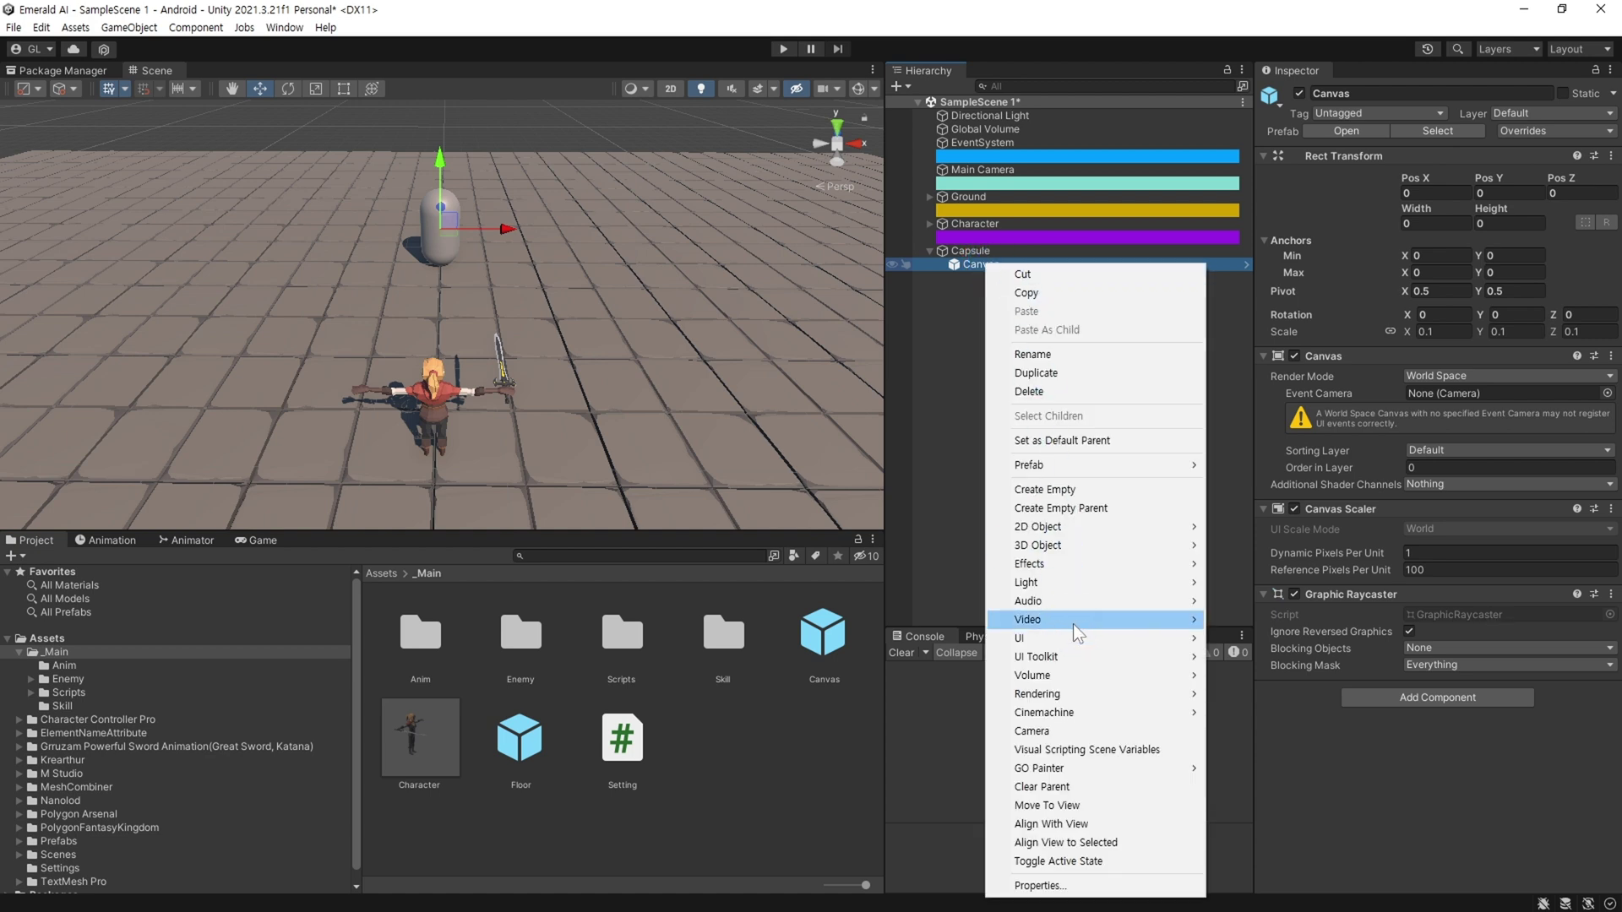
{"action": "mouse_move", "coordinate": [1064, 639]}
{"action": "left_click", "coordinate": [1267, 657]}
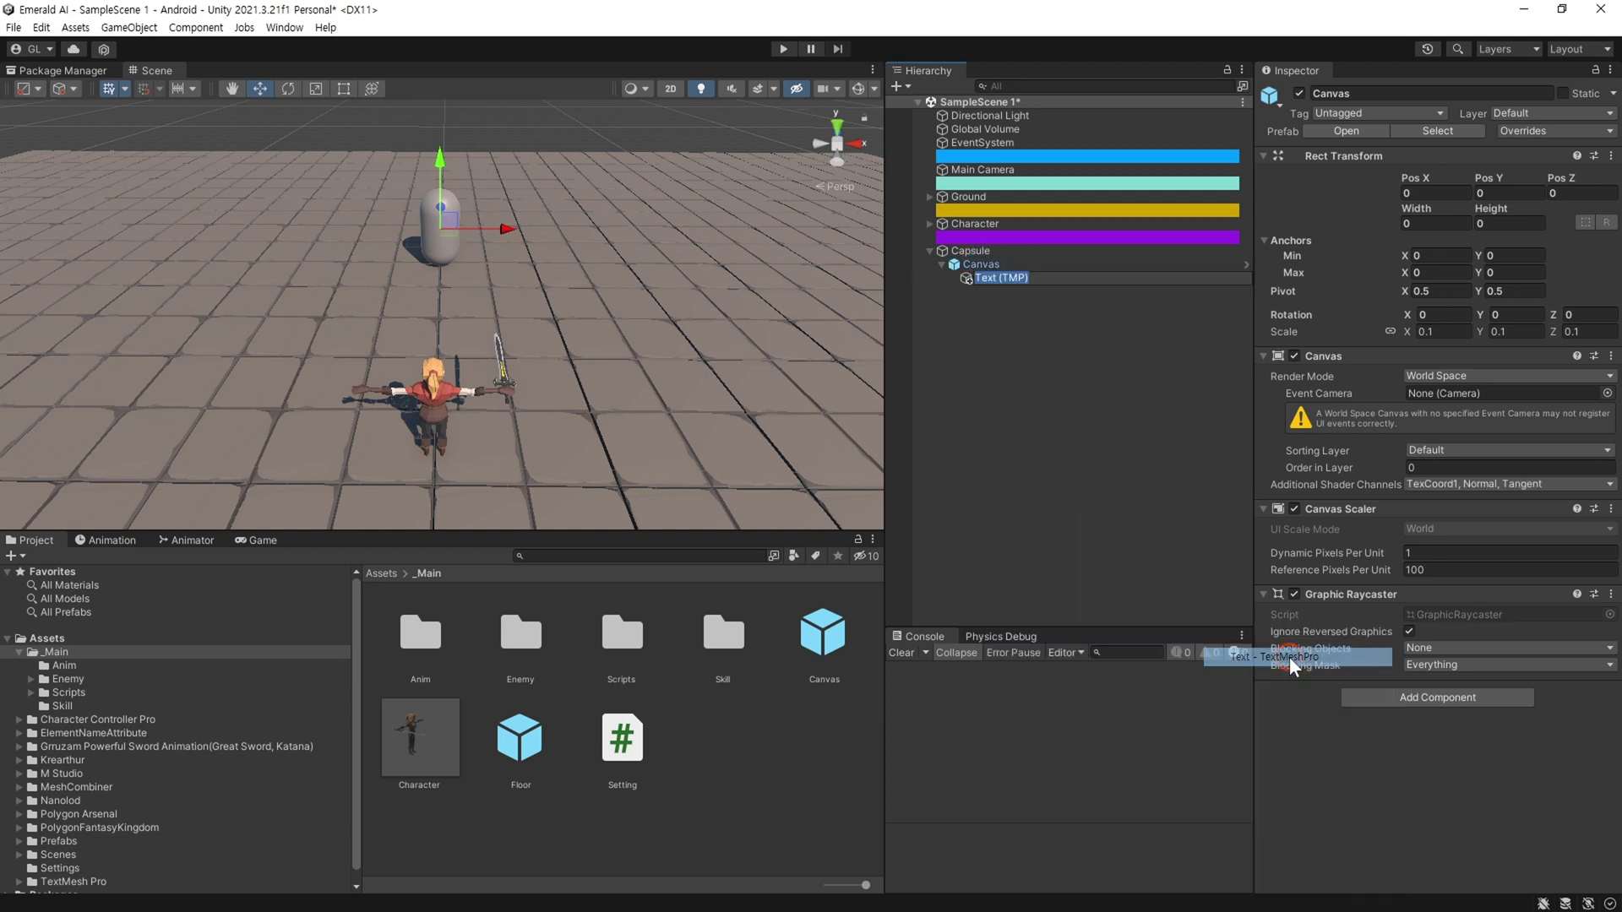
{"action": "left_click", "coordinate": [1352, 456]}
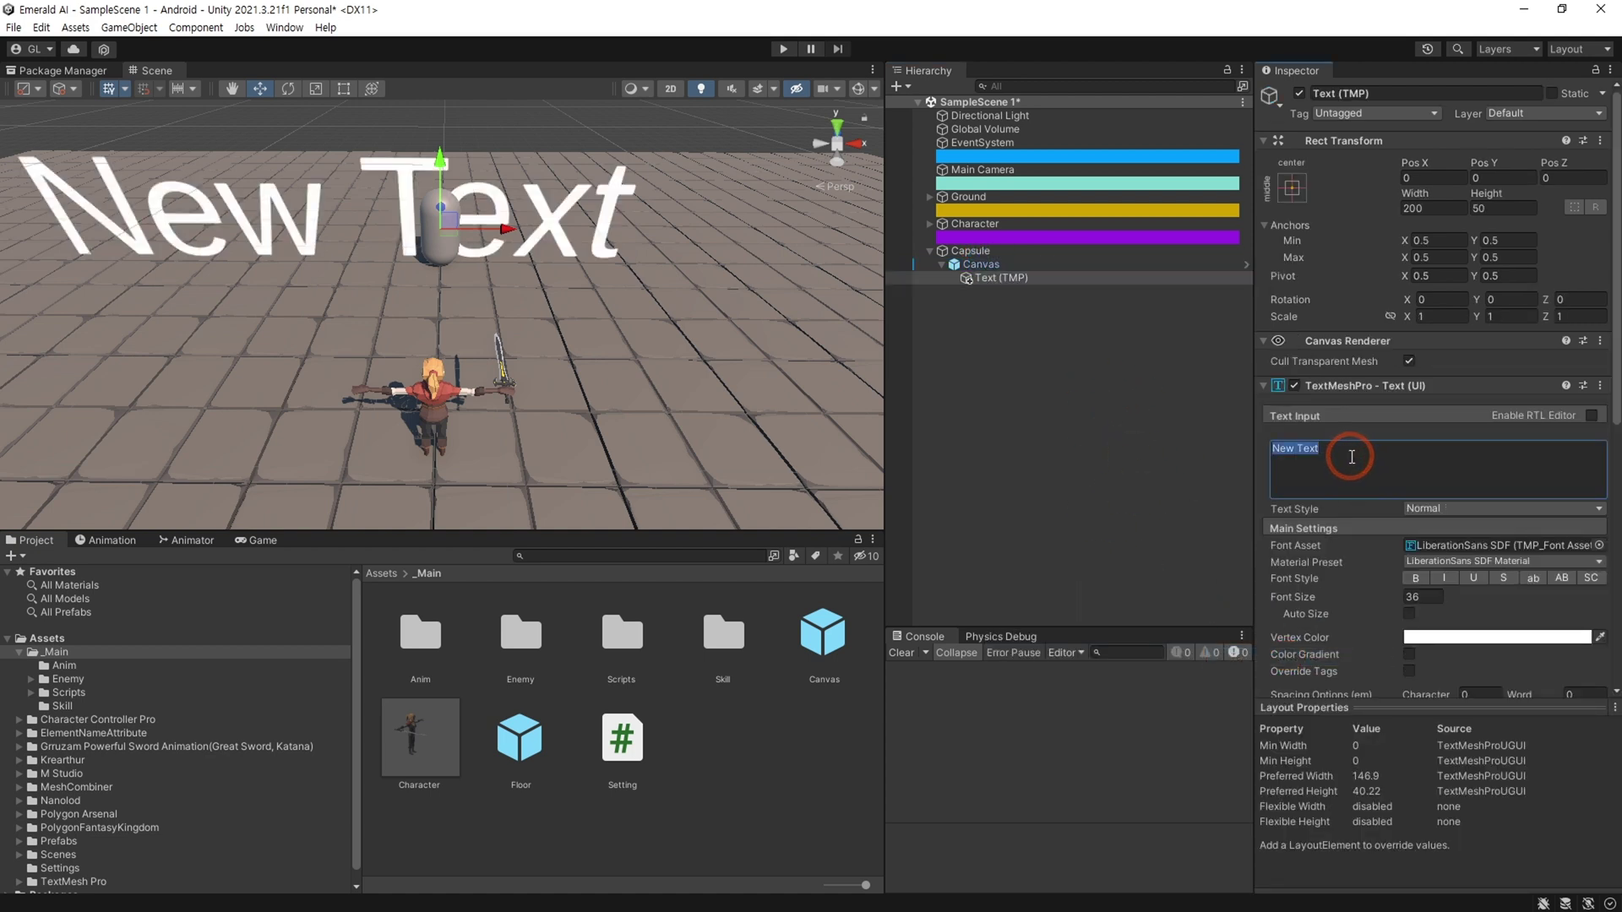
{"action": "type", "text": "Name"}
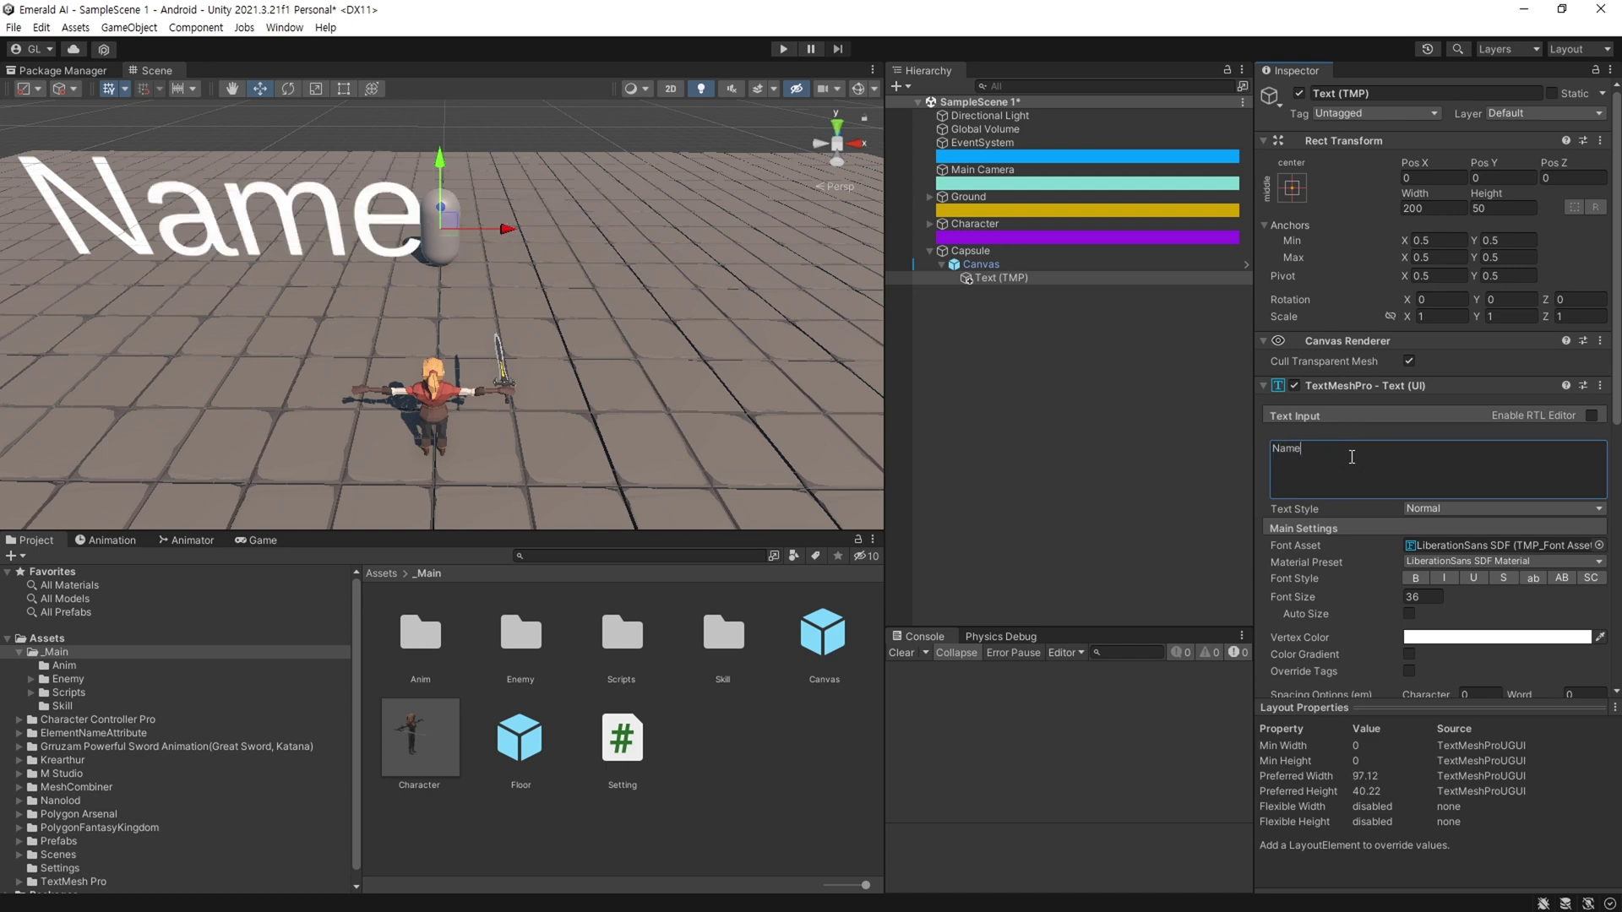
Step: Centre the label text horizontally and vertically and set font size 15
{"action": "scroll", "coordinate": [1448, 653], "scroll_direction": "down", "scroll_amount": 3}
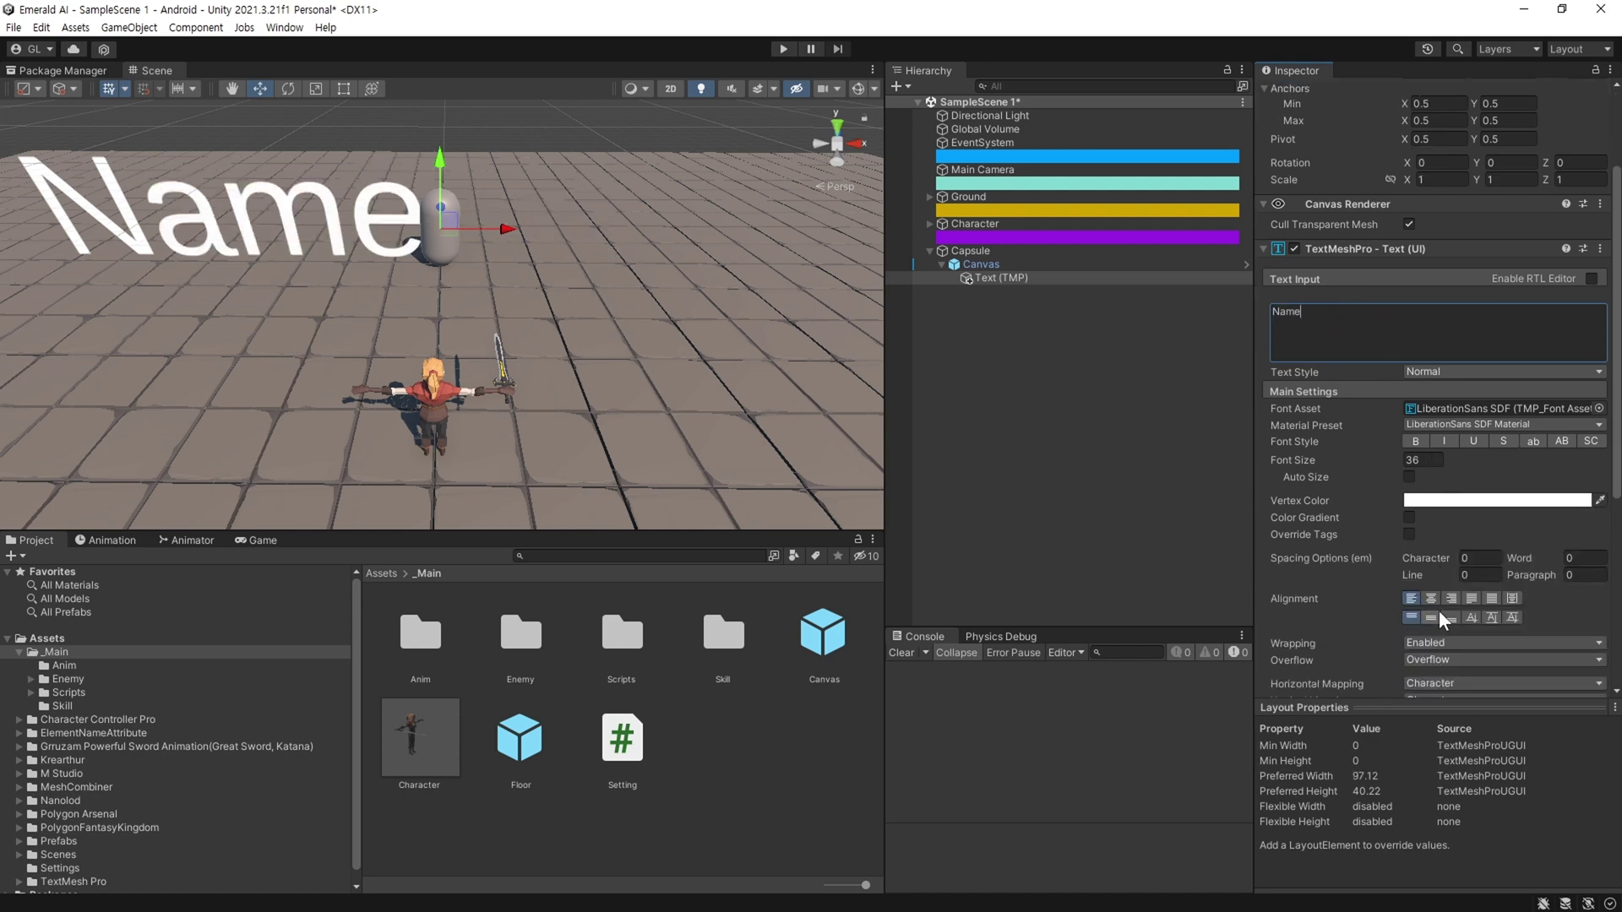
{"action": "left_click", "coordinate": [1433, 598]}
{"action": "left_click", "coordinate": [1417, 578]}
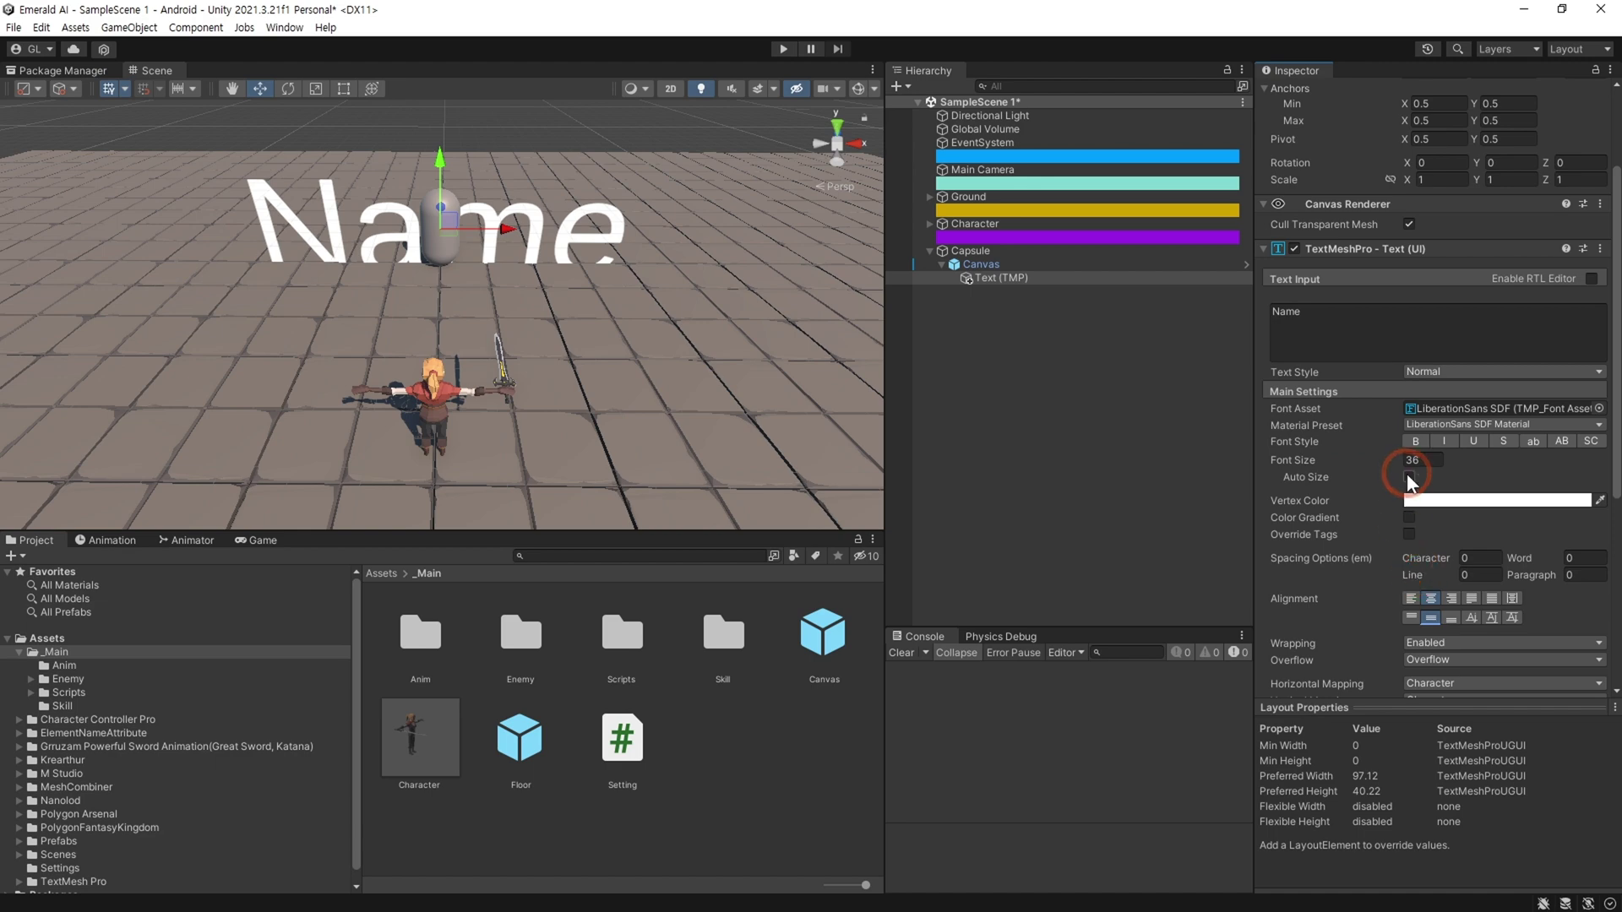
{"action": "left_click_drag", "start_coordinate": [1406, 468], "coordinate": [1400, 469]}
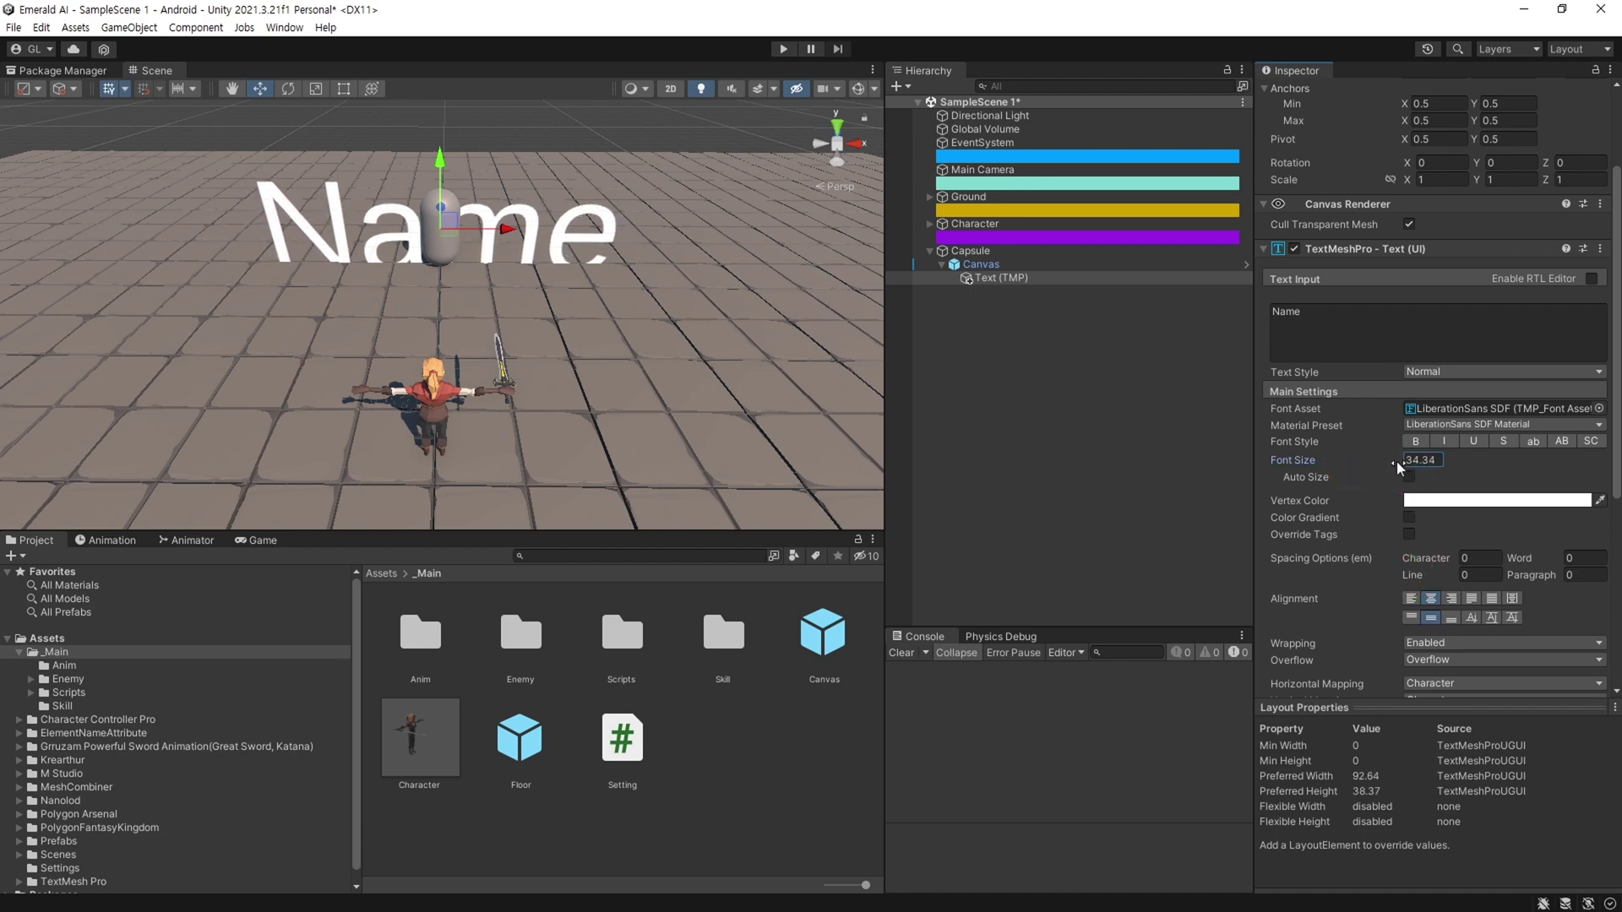
{"action": "type", "text": "15"}
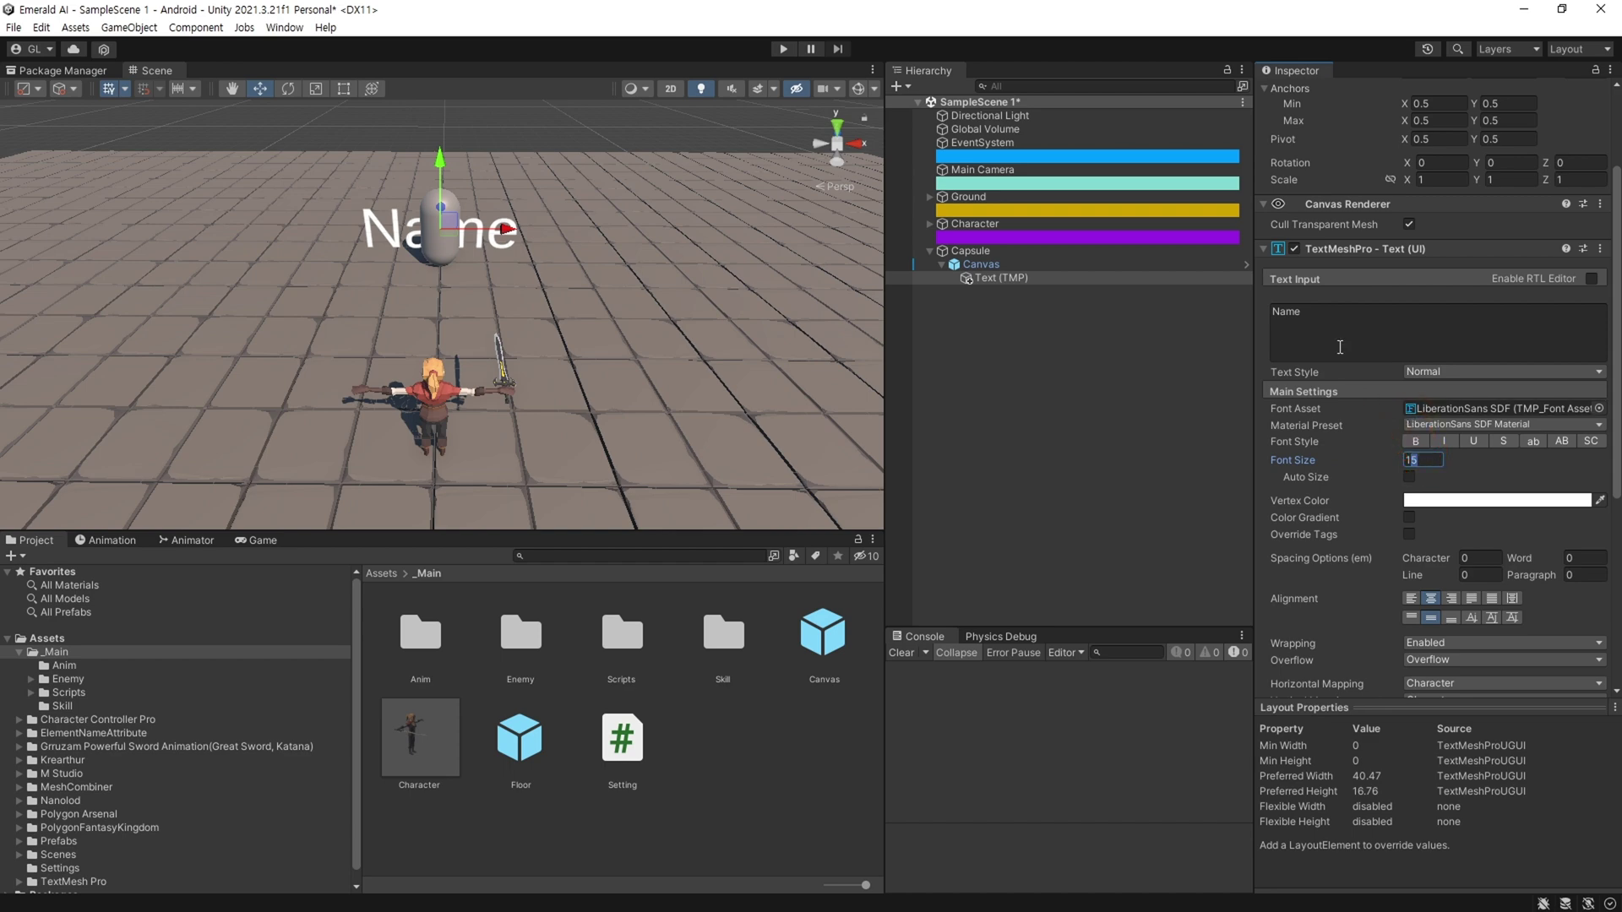
Step: Raise the Canvas's Y position so the Name label floats above the capsule
{"action": "scroll", "coordinate": [1339, 414], "scroll_direction": "up", "scroll_amount": 5}
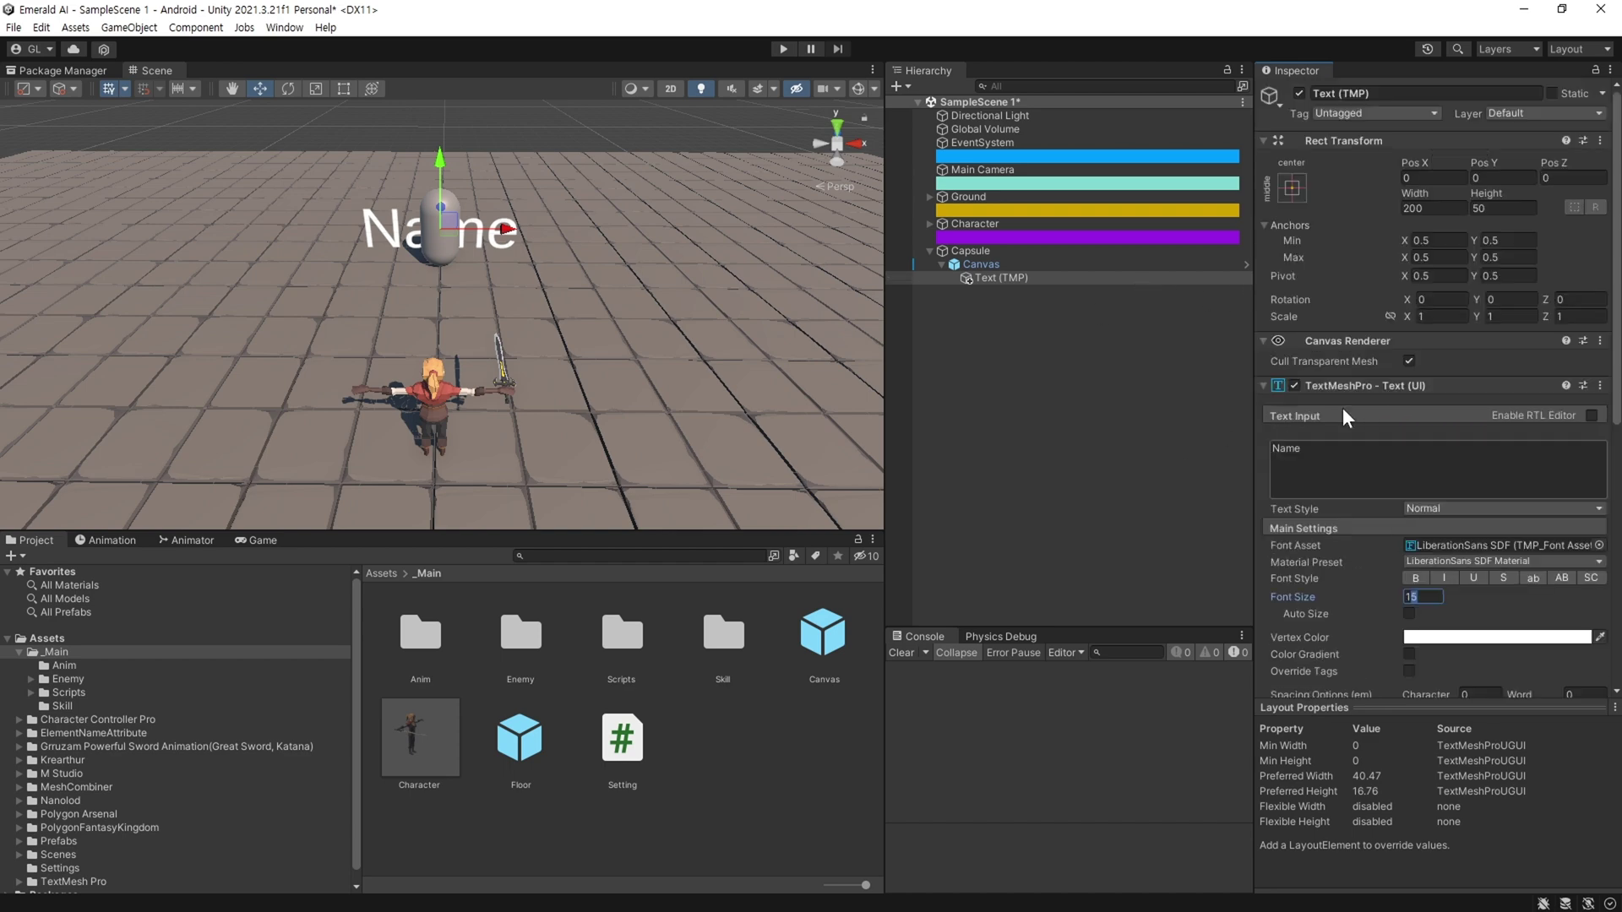
{"action": "left_click", "coordinate": [980, 264]}
{"action": "left_click", "coordinate": [1494, 177]}
{"action": "left_click_drag", "start_coordinate": [1494, 177], "coordinate": [1543, 196]}
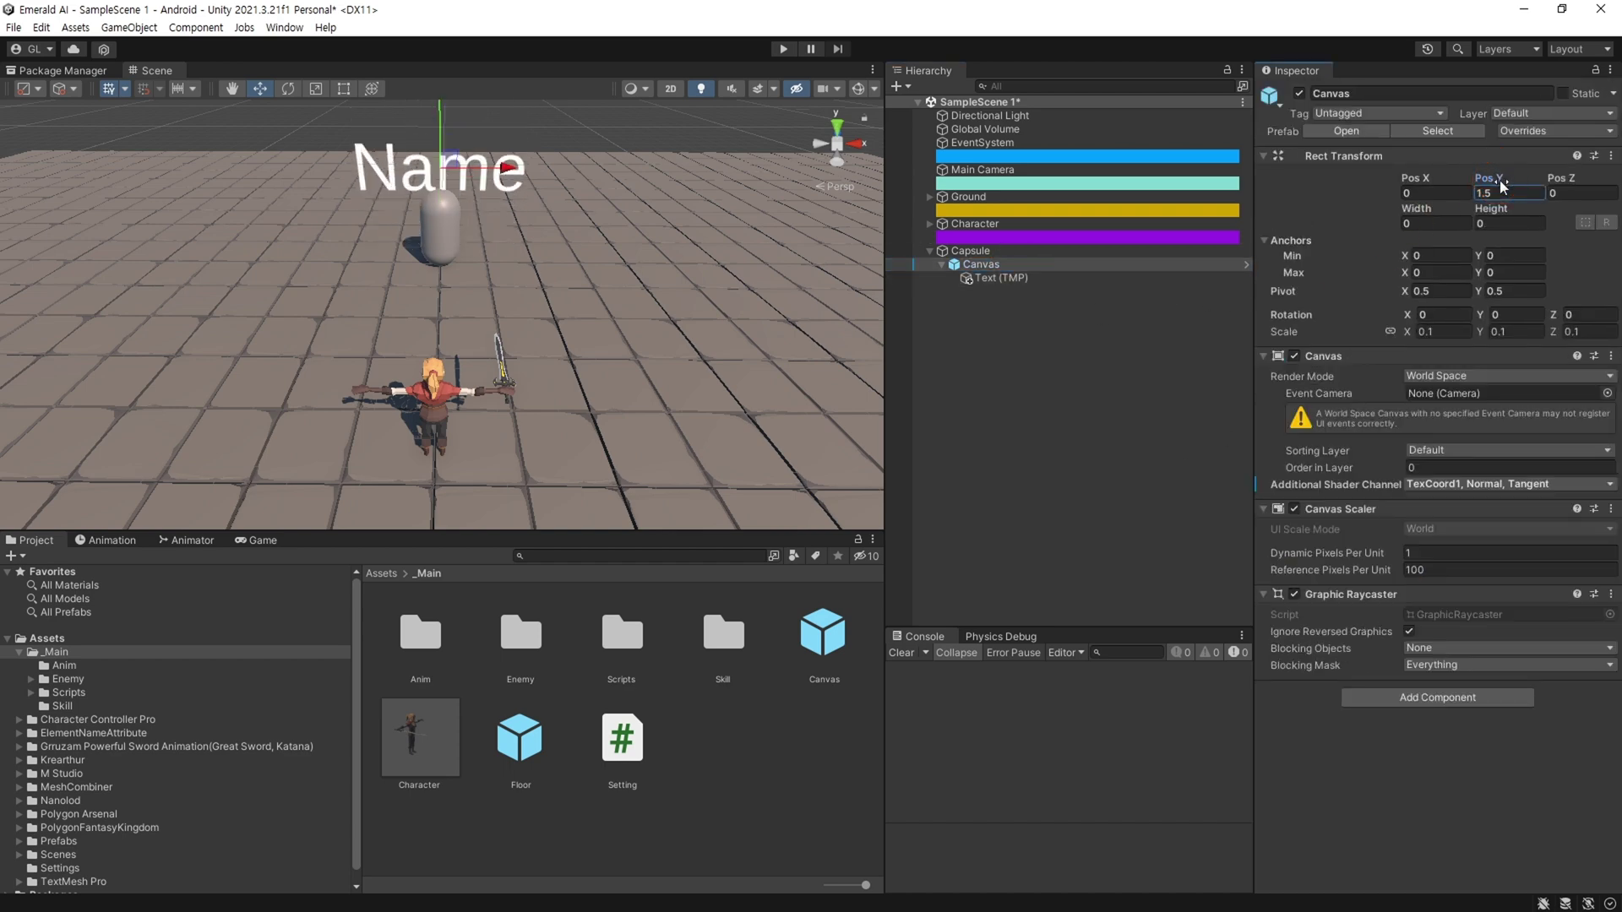
{"action": "type", "text": "1.5"}
Step: Reduce the Name label's font size to 12
{"action": "left_click", "coordinate": [1010, 279]}
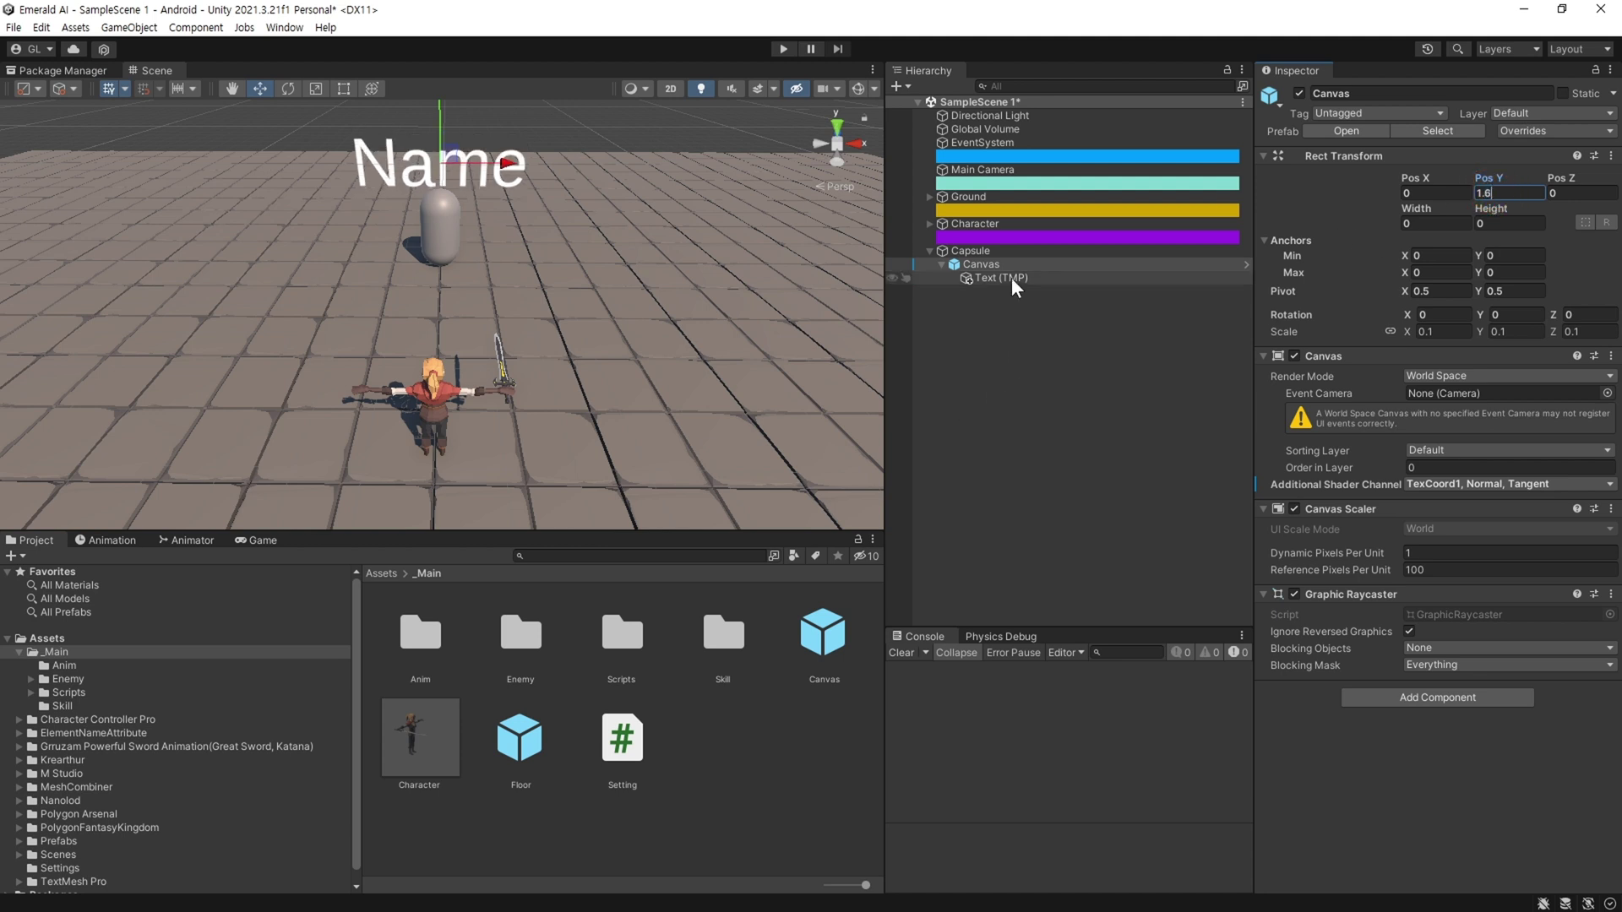
{"action": "left_click", "coordinate": [1426, 596]}
{"action": "type", "text": "12"}
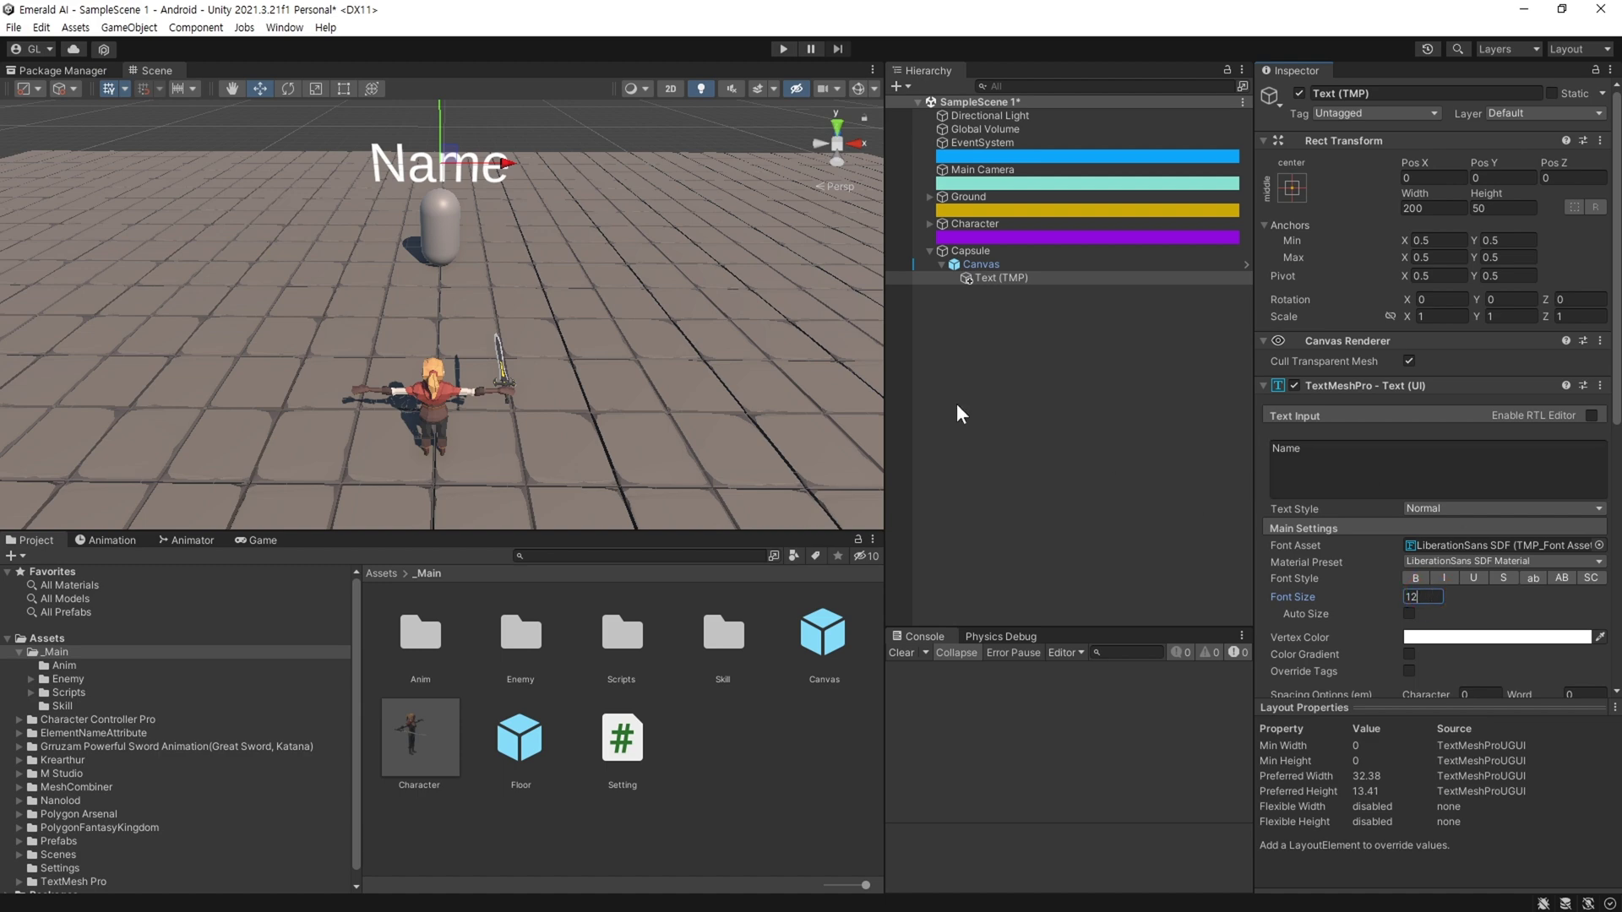
{"action": "left_click", "coordinate": [977, 328]}
{"action": "left_click", "coordinate": [105, 612]}
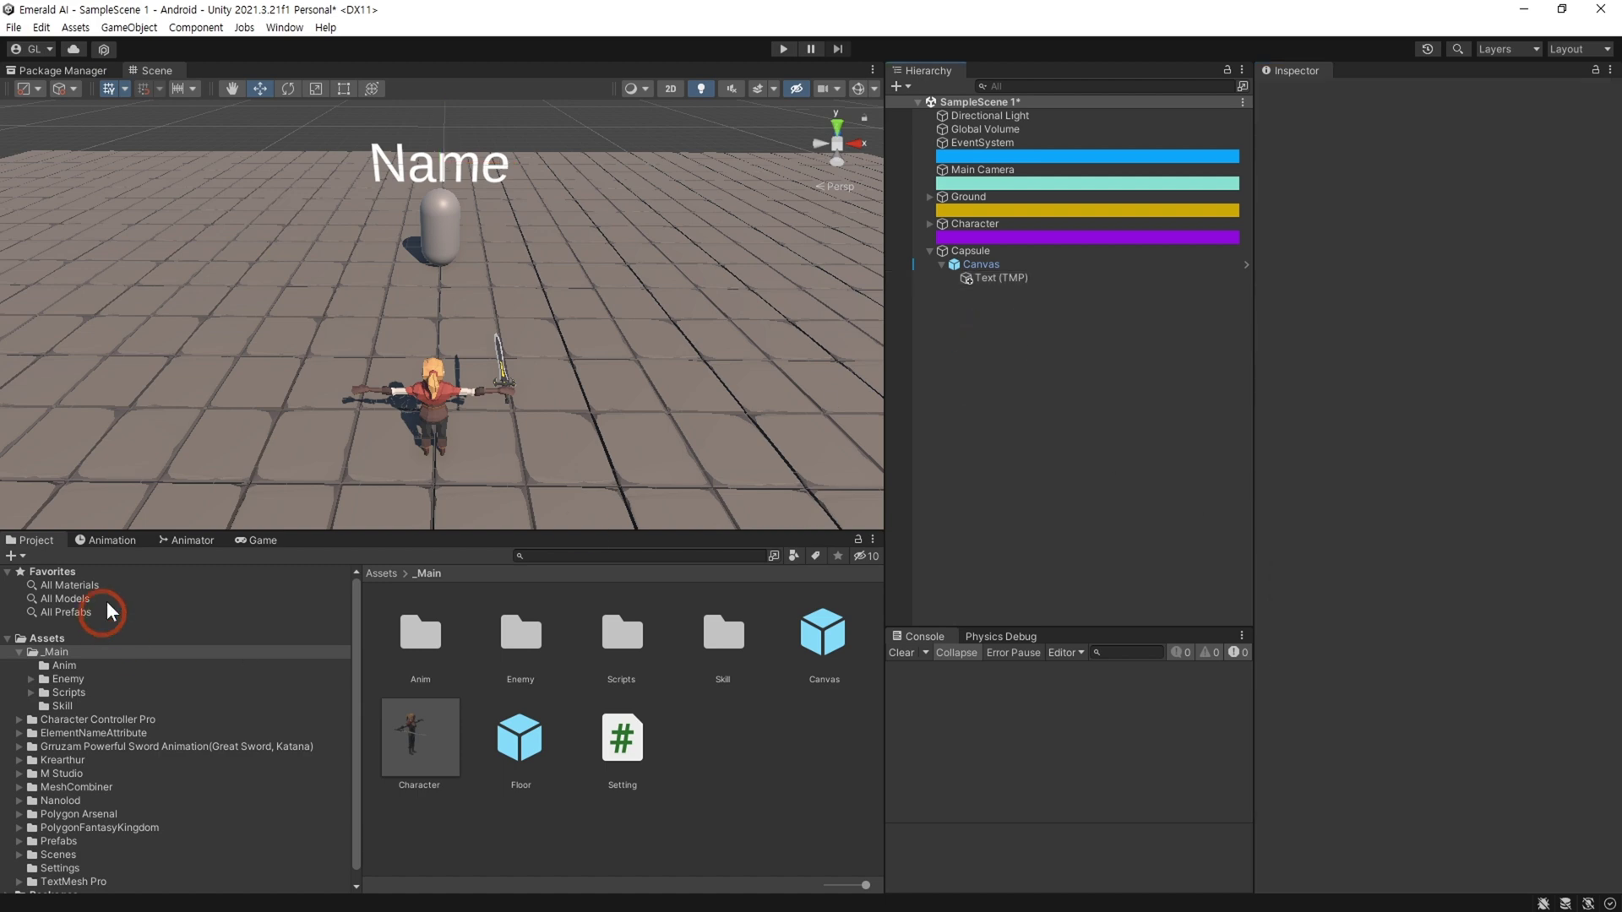
Step: Play-test the Name label in the Game view, then stop and show the Project assets
{"action": "left_click", "coordinate": [263, 541]}
{"action": "left_click", "coordinate": [1001, 279]}
{"action": "left_click", "coordinate": [1497, 454]}
{"action": "left_click", "coordinate": [784, 49]}
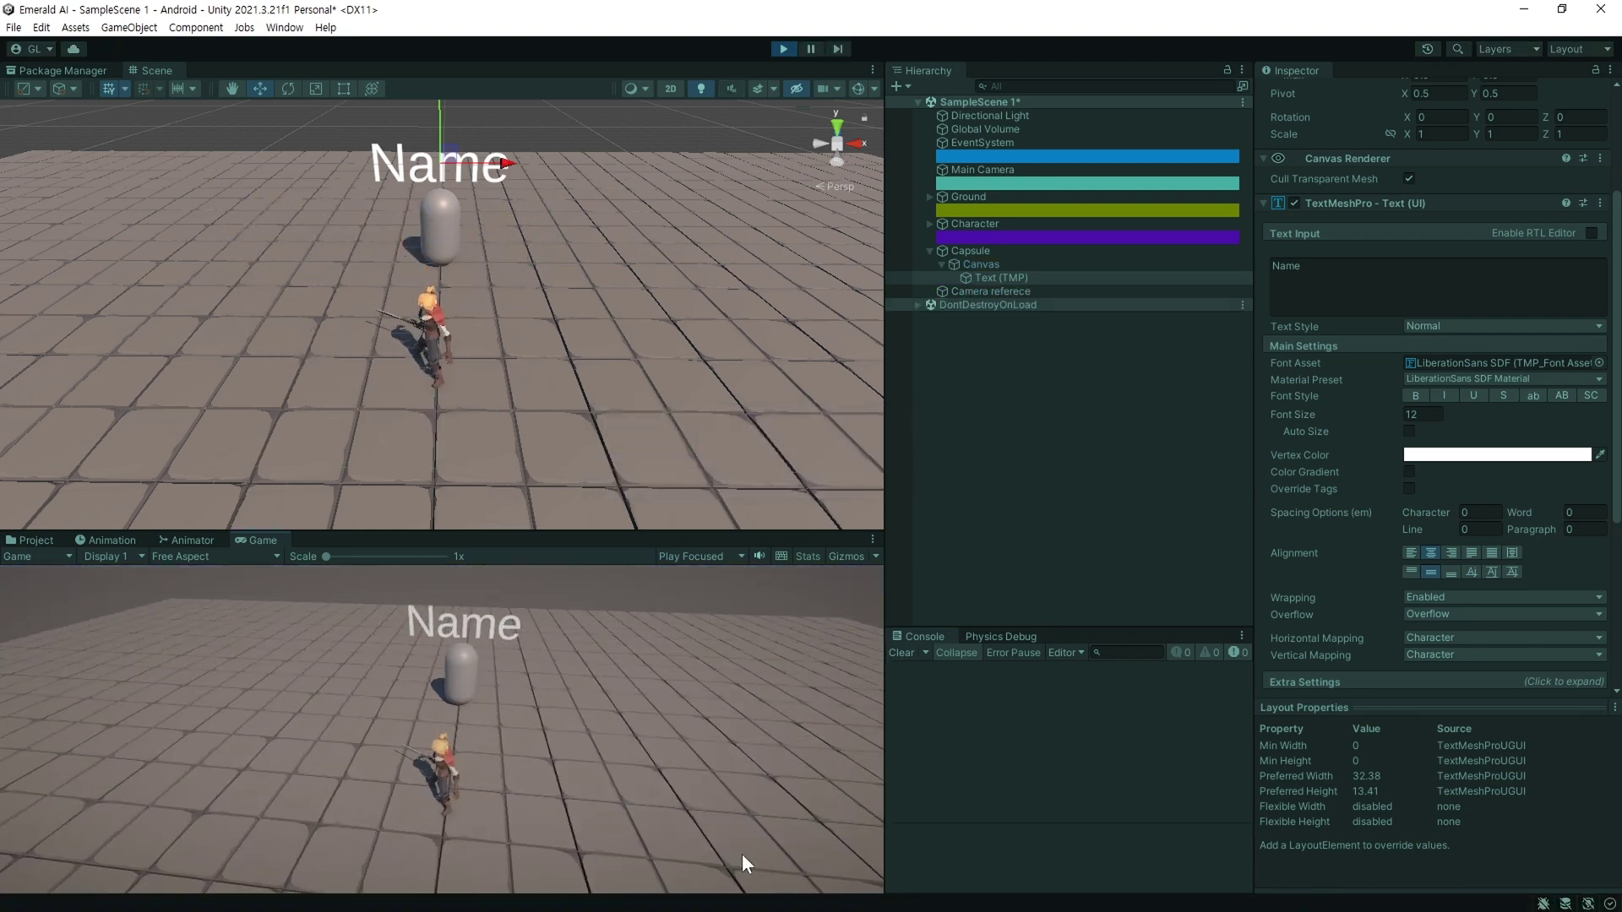
{"action": "key", "text": "ctrl+p"}
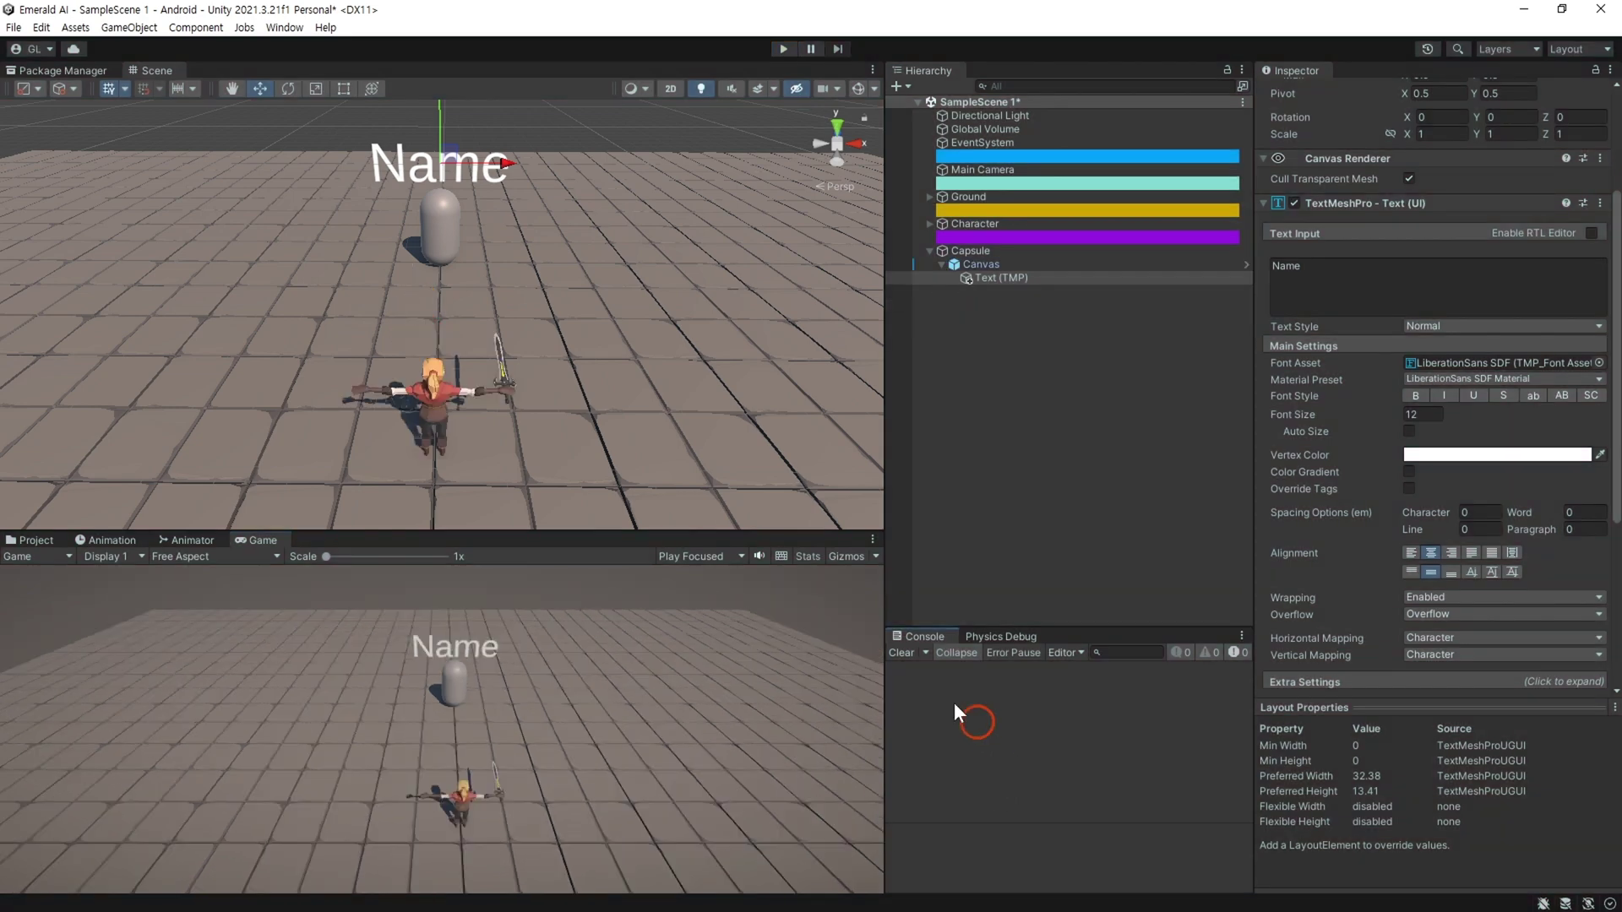
{"action": "left_click", "coordinate": [36, 539]}
Step: Create a C# script LookUI in _Main/Scripts and open it in Visual Studio
{"action": "left_click", "coordinate": [68, 692]}
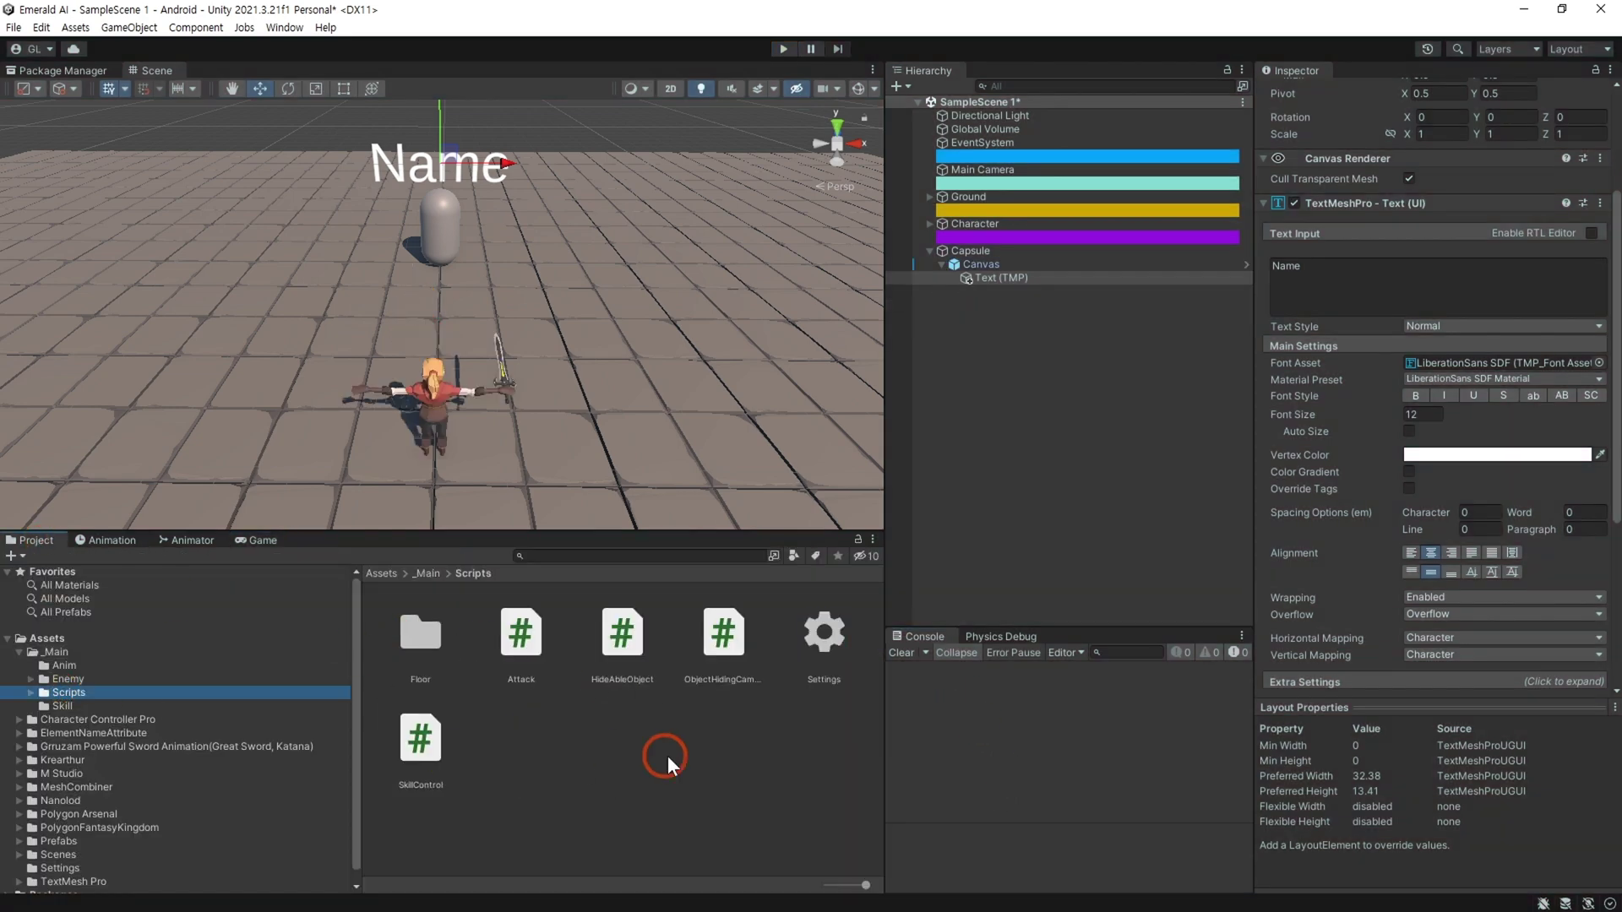
{"action": "right_click", "coordinate": [663, 753]}
{"action": "mouse_move", "coordinate": [750, 283]}
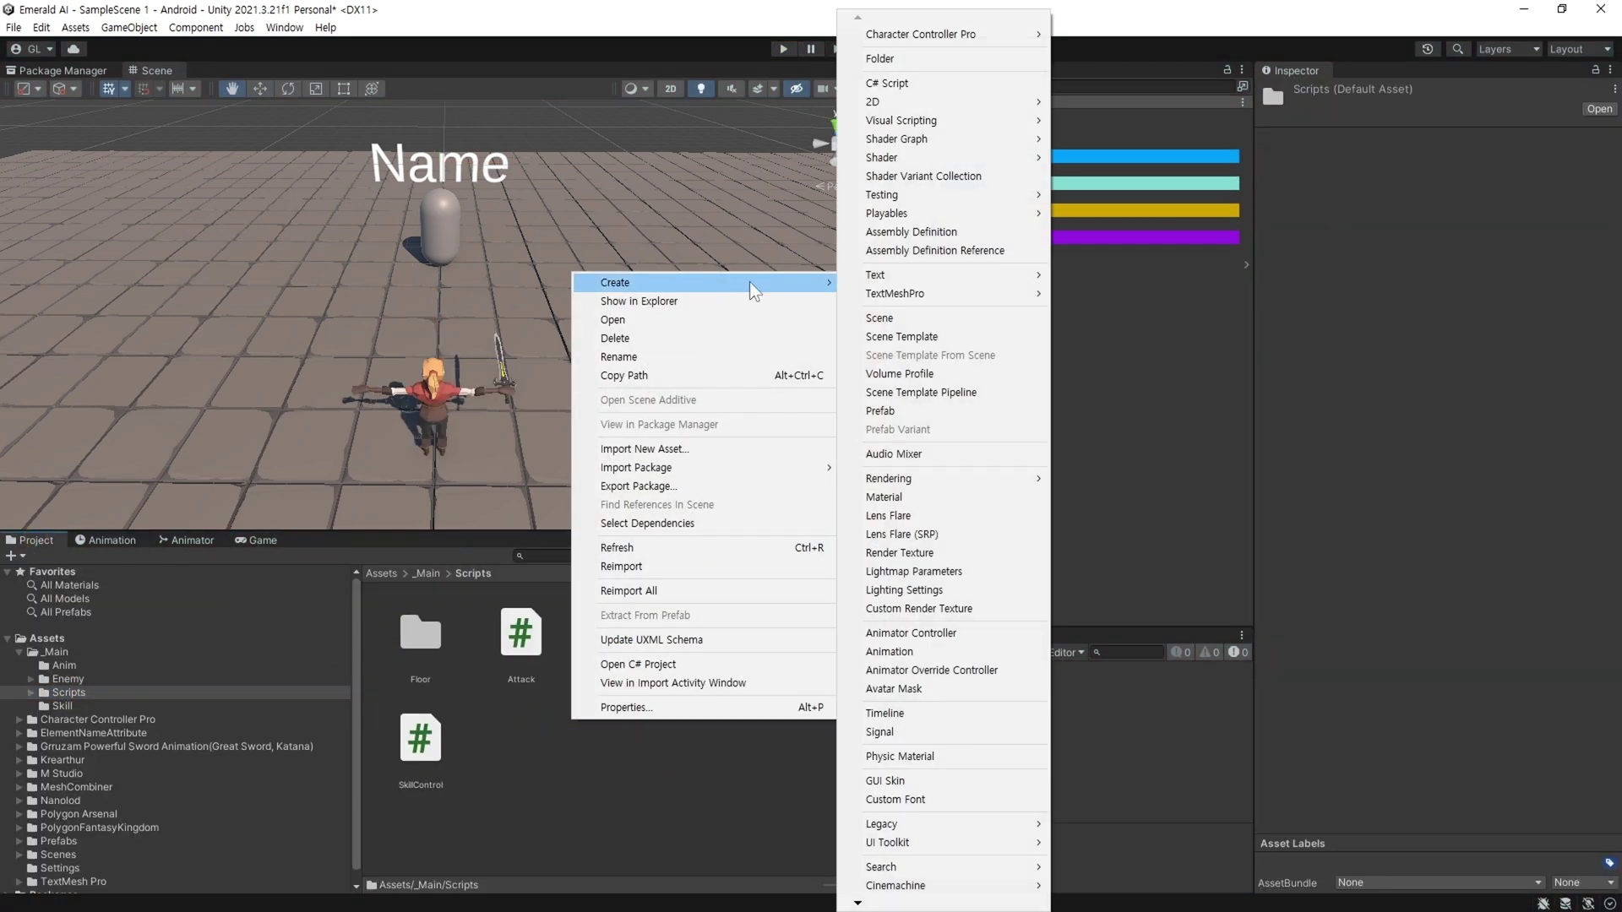
{"action": "left_click", "coordinate": [970, 84]}
{"action": "type", "text": "LookUI"}
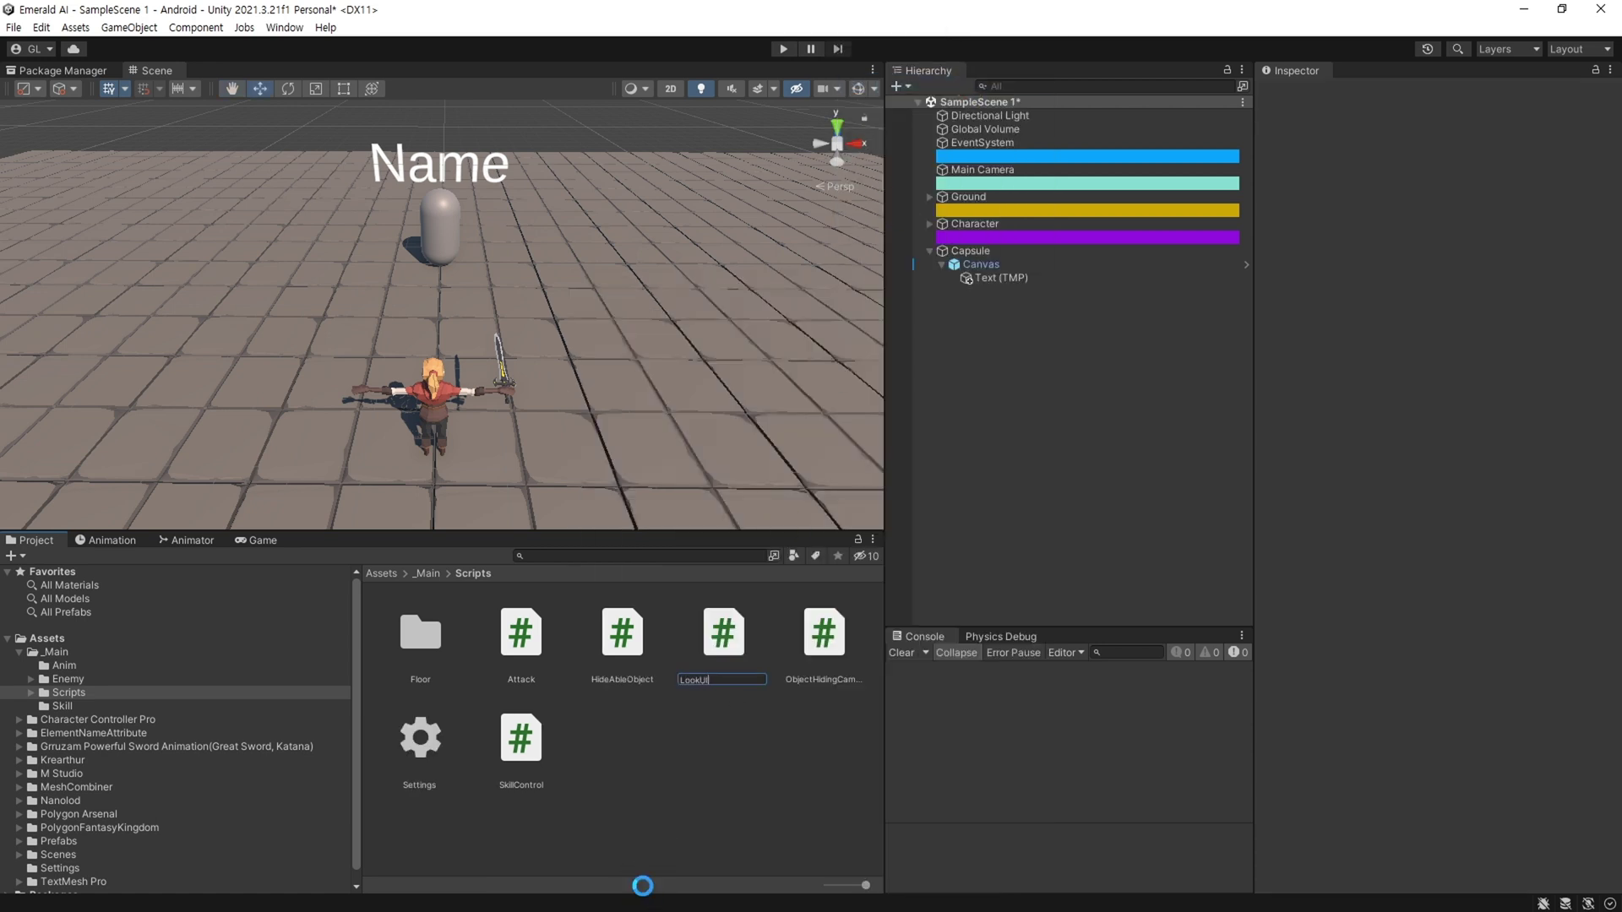
{"action": "key", "text": "Return"}
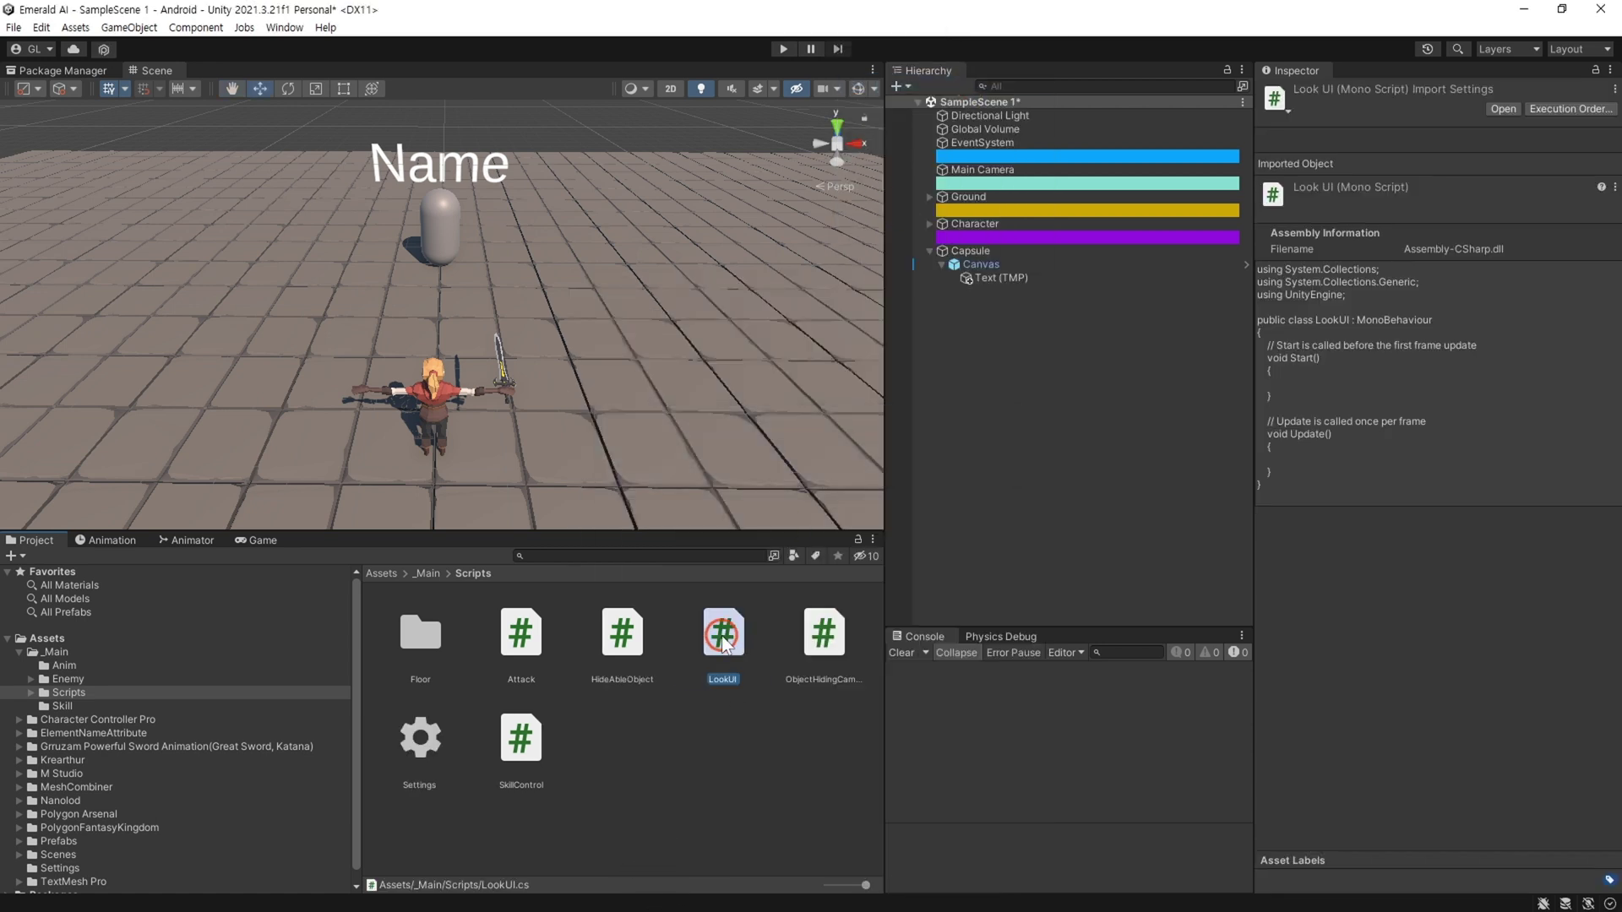
{"action": "double_click", "coordinate": [723, 636]}
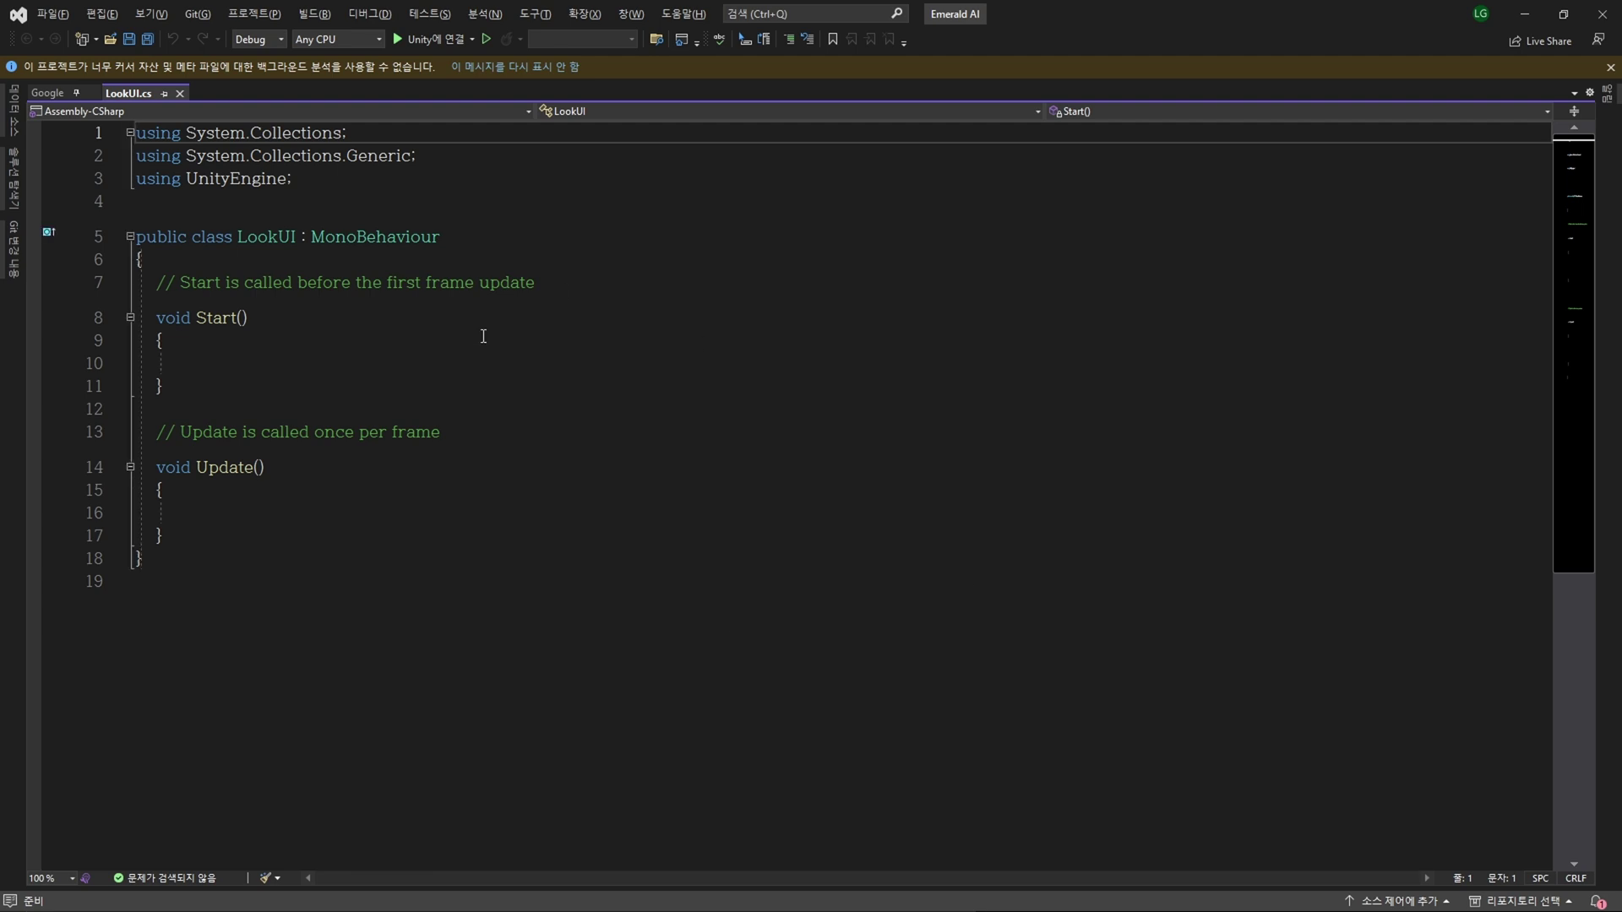
Step: Declare the field 'private Camera cam;' at the top of the LookUI class
{"action": "left_click", "coordinate": [480, 259]}
{"action": "key", "text": "Return"}
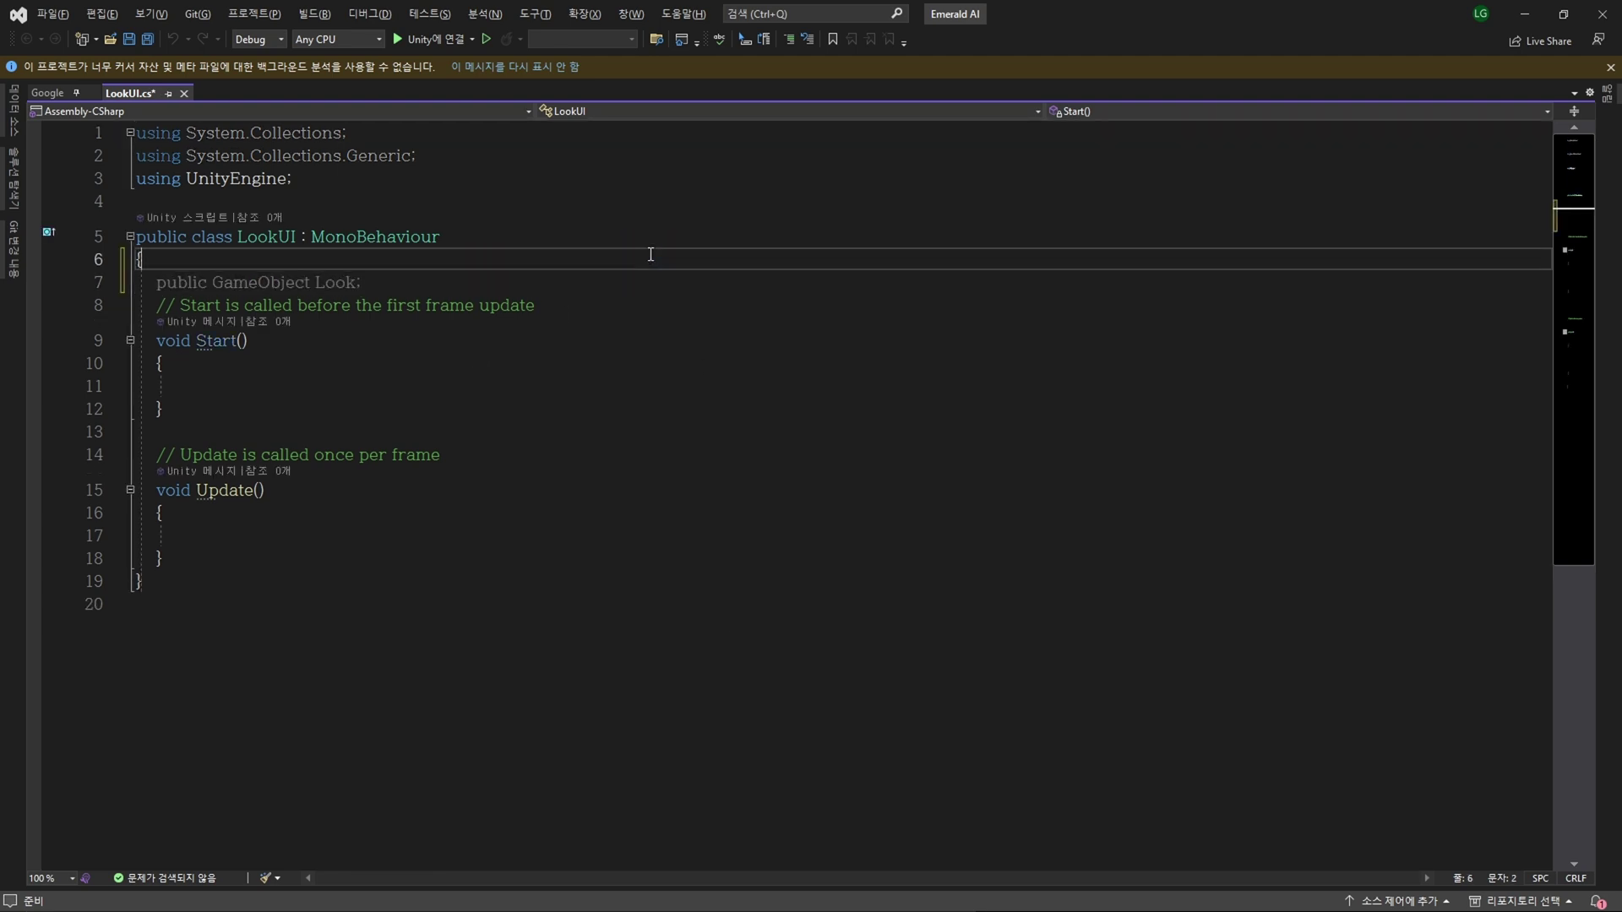
{"action": "key", "text": "Return"}
{"action": "key", "text": "Up"}
{"action": "type", "text": "private "}
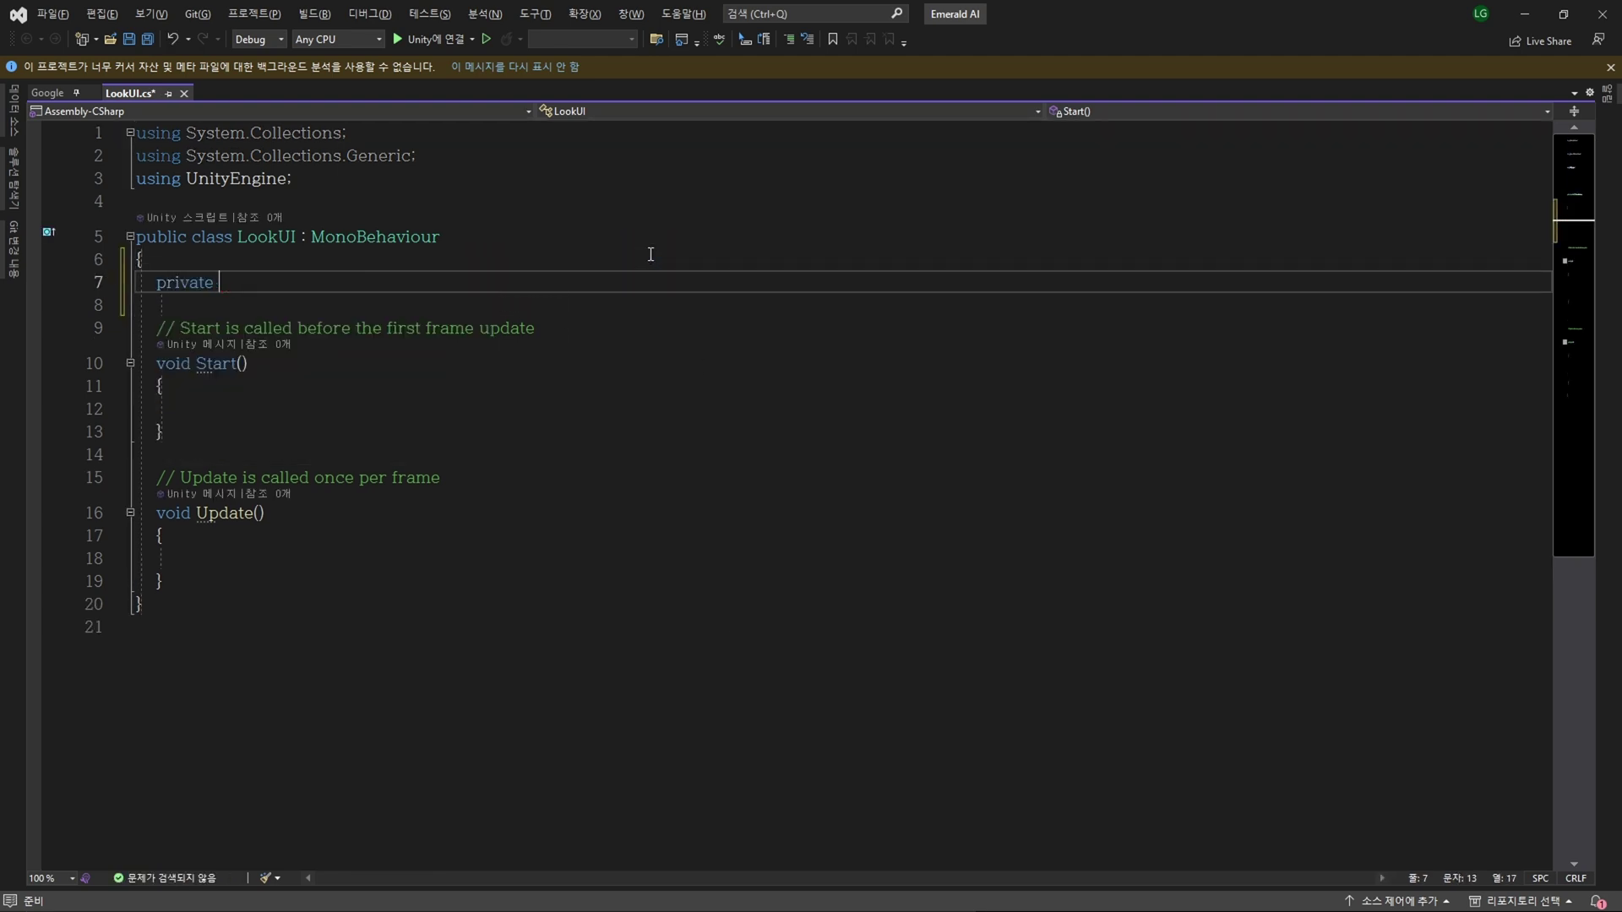
{"action": "type", "text": "Cam"}
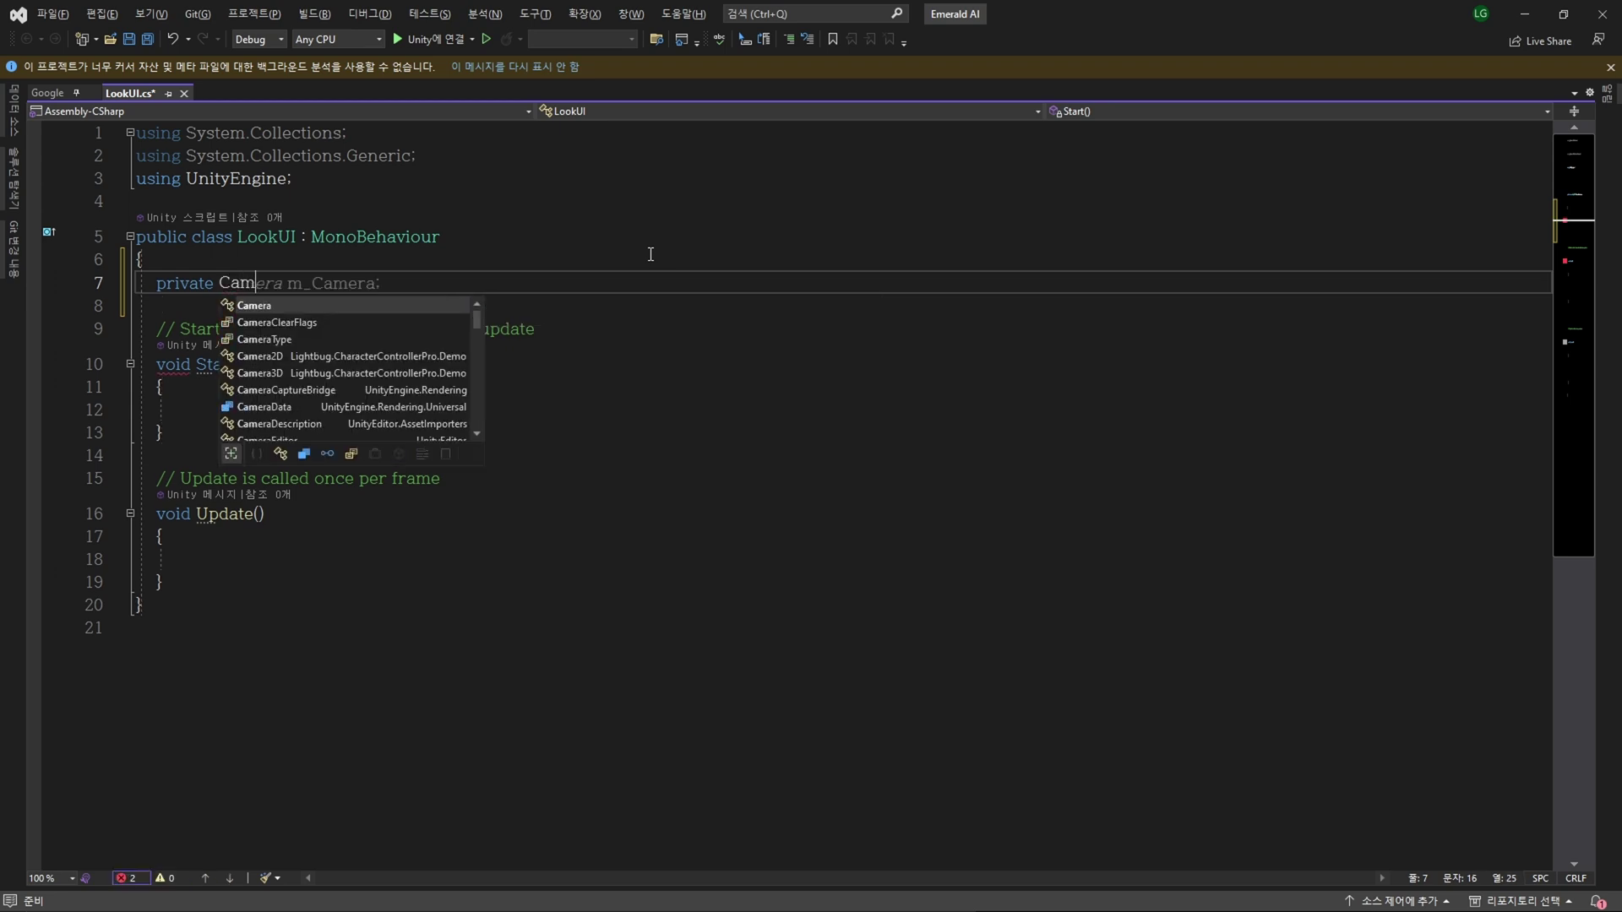
{"action": "type", "text": "era cam"}
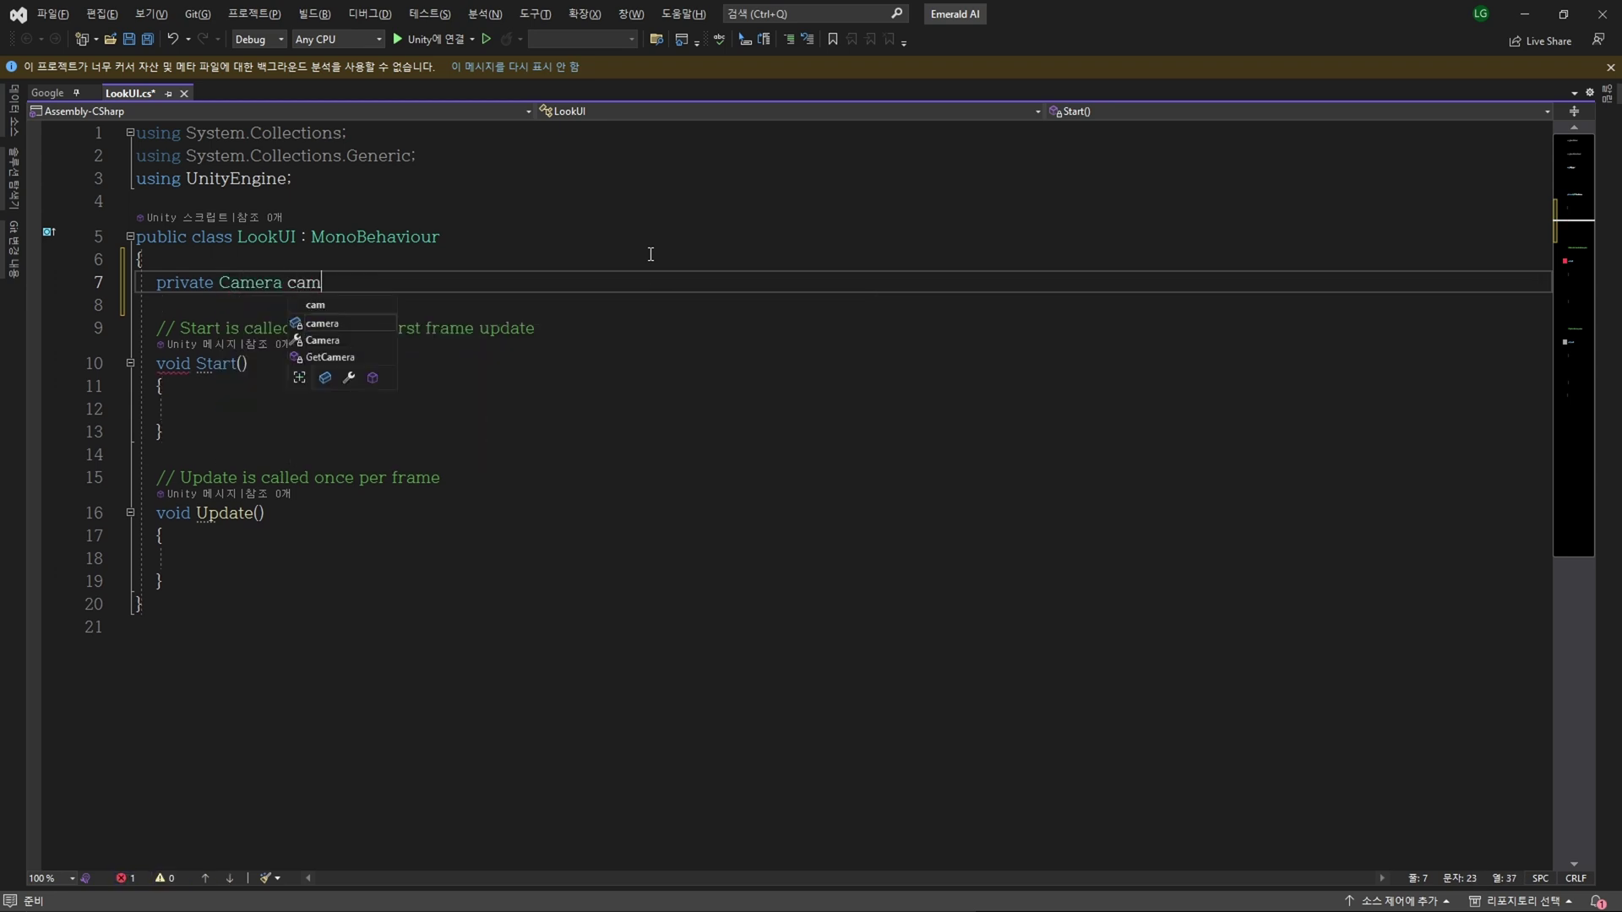
{"action": "type", "text": ";"}
Step: Add an if (cam == null) block inside Start()
{"action": "key", "text": "Down"}
{"action": "key", "text": "Down"}
{"action": "key", "text": "Down"}
{"action": "key", "text": "Down"}
{"action": "key", "text": "Down"}
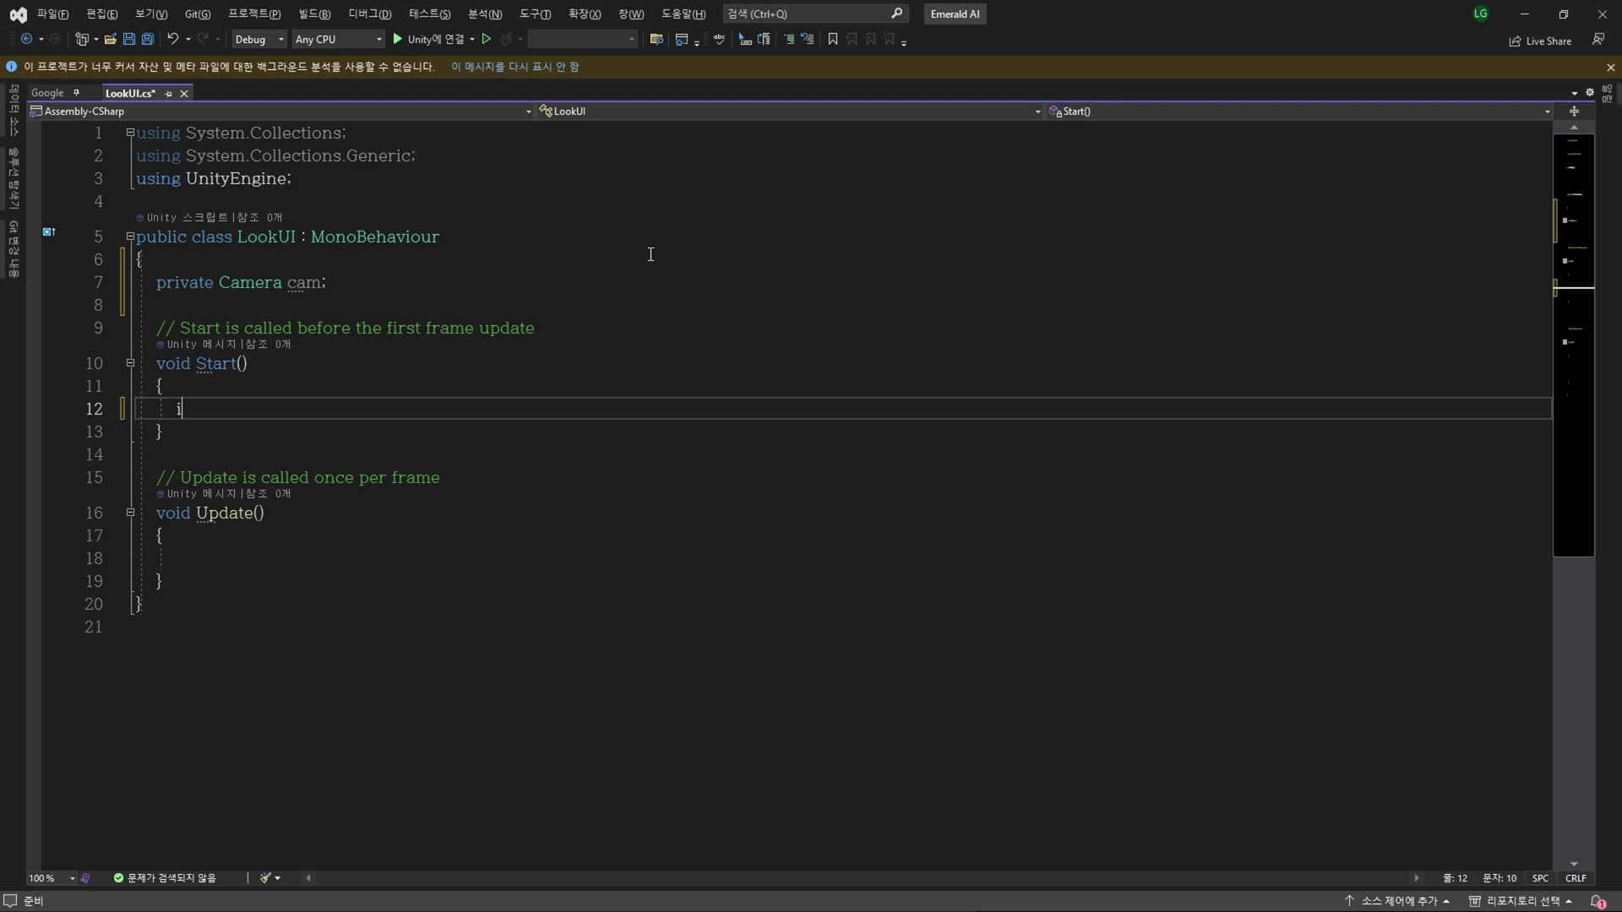
{"action": "key", "text": "End"}
{"action": "key", "text": "Return"}
{"action": "type", "text": "{"}
{"action": "key", "text": "Return"}
{"action": "key", "text": "Up"}
{"action": "key", "text": "Up"}
{"action": "key", "text": "End"}
{"action": "key", "text": "Left"}
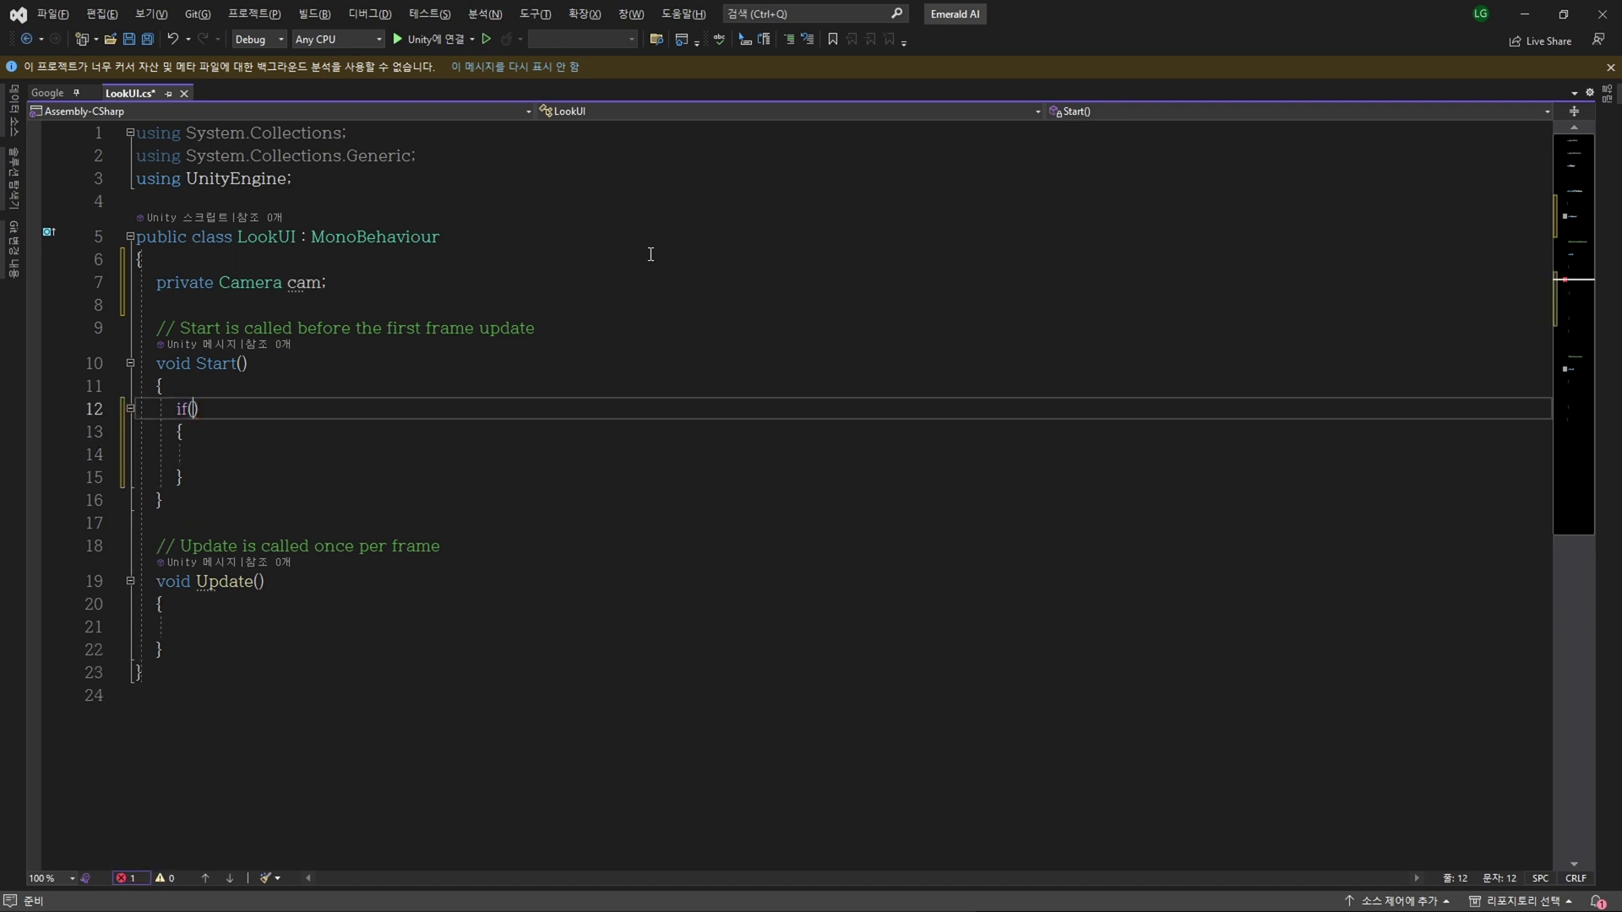
{"action": "type", "text": "cam == null"}
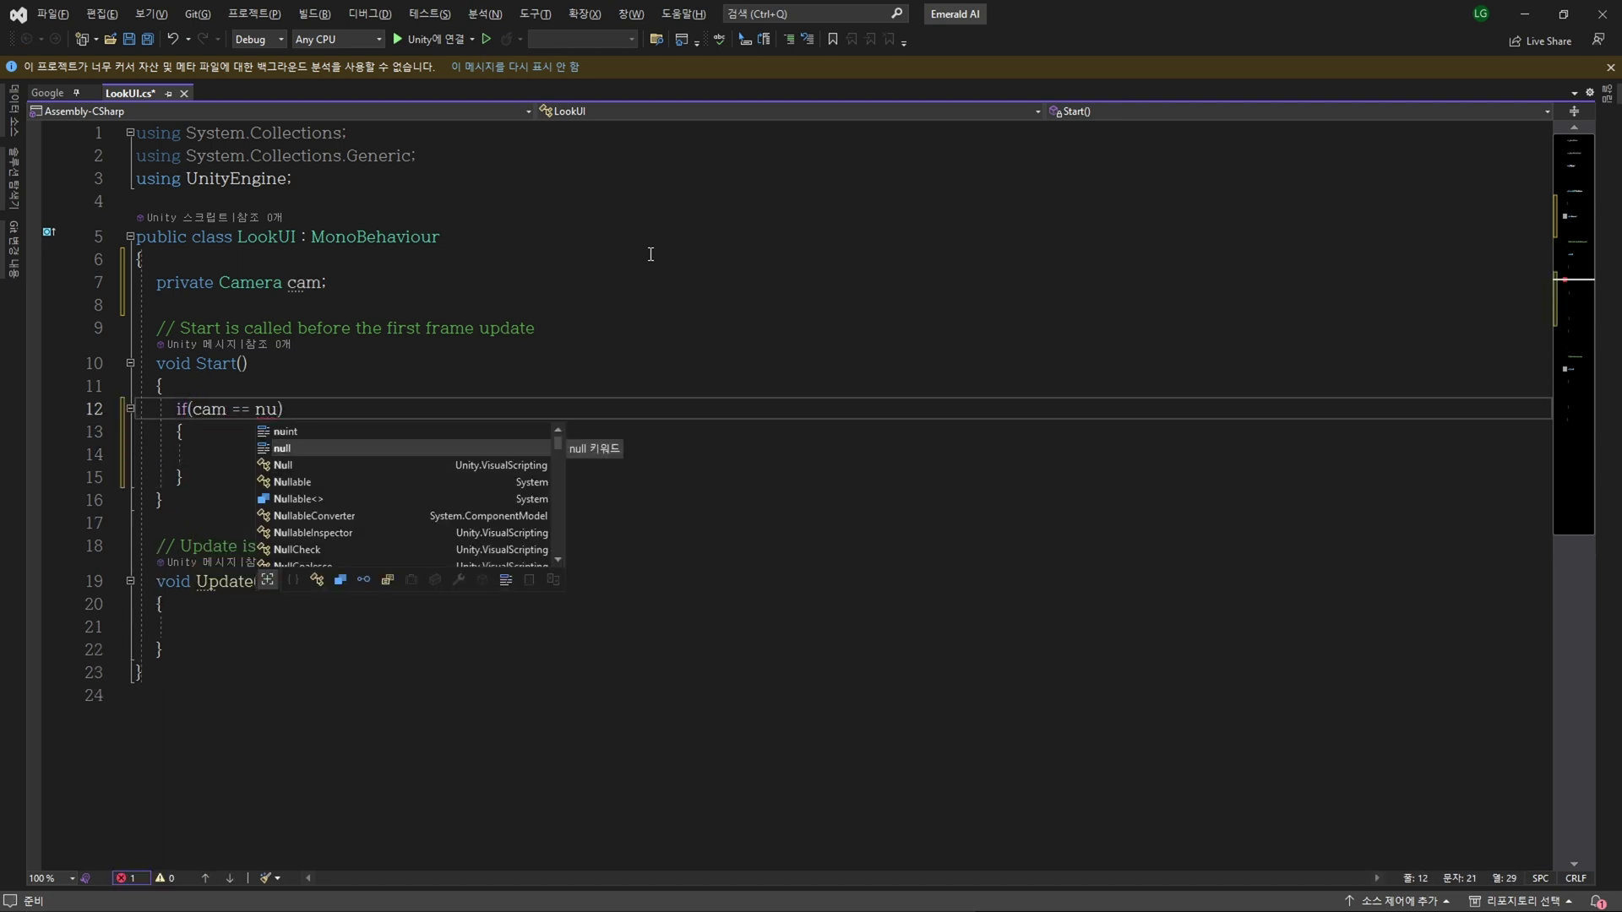
{"action": "key", "text": "Escape"}
{"action": "key", "text": "Down"}
{"action": "key", "text": "Down"}
Step: Assign cam = GameObject.FindGameObjectWithTag("MainCamera").GetComponent<Camera>() inside the if block
{"action": "type", "text": "cam = g"}
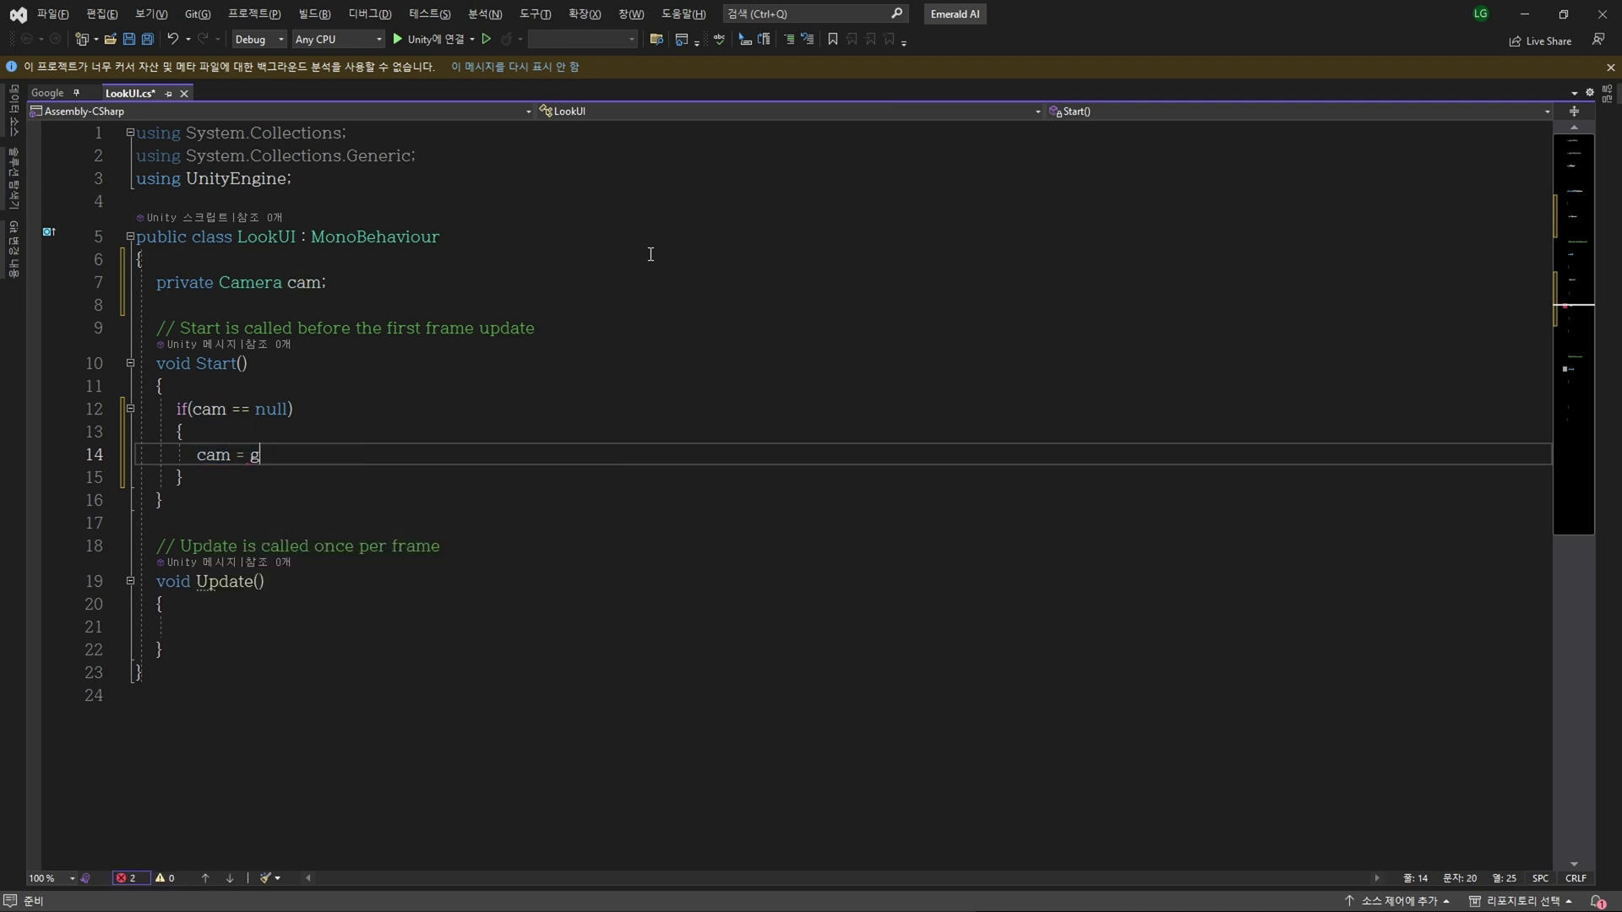
{"action": "type", "text": "ameob"}
{"action": "key", "text": "Tab"}
{"action": "type", "text": "."}
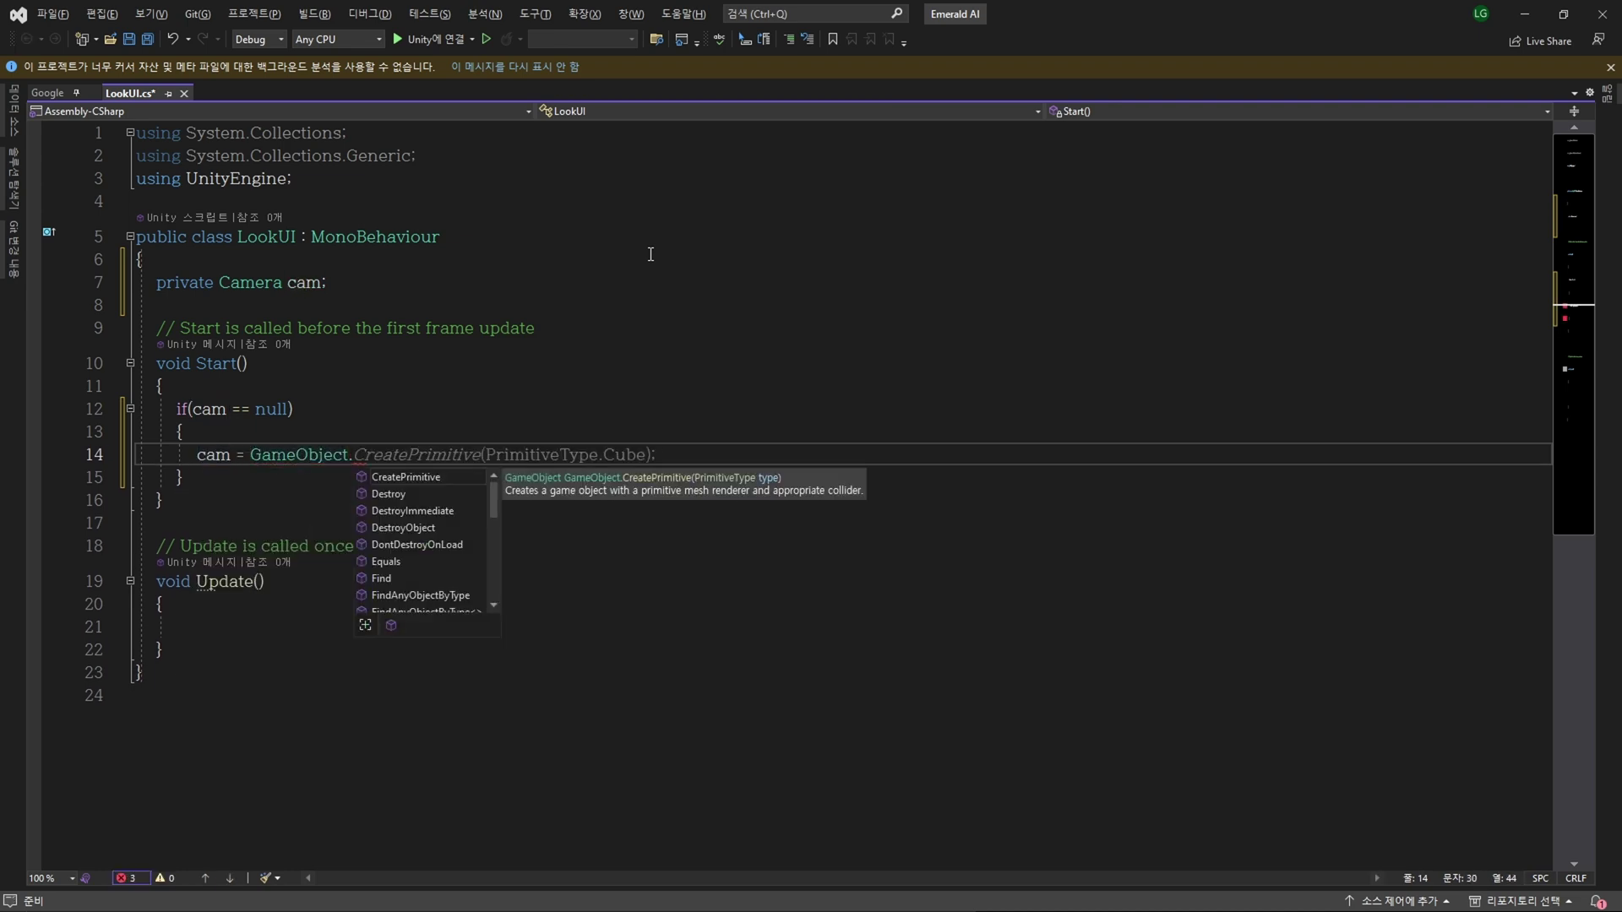
{"action": "type", "text": "findgameobjectw"}
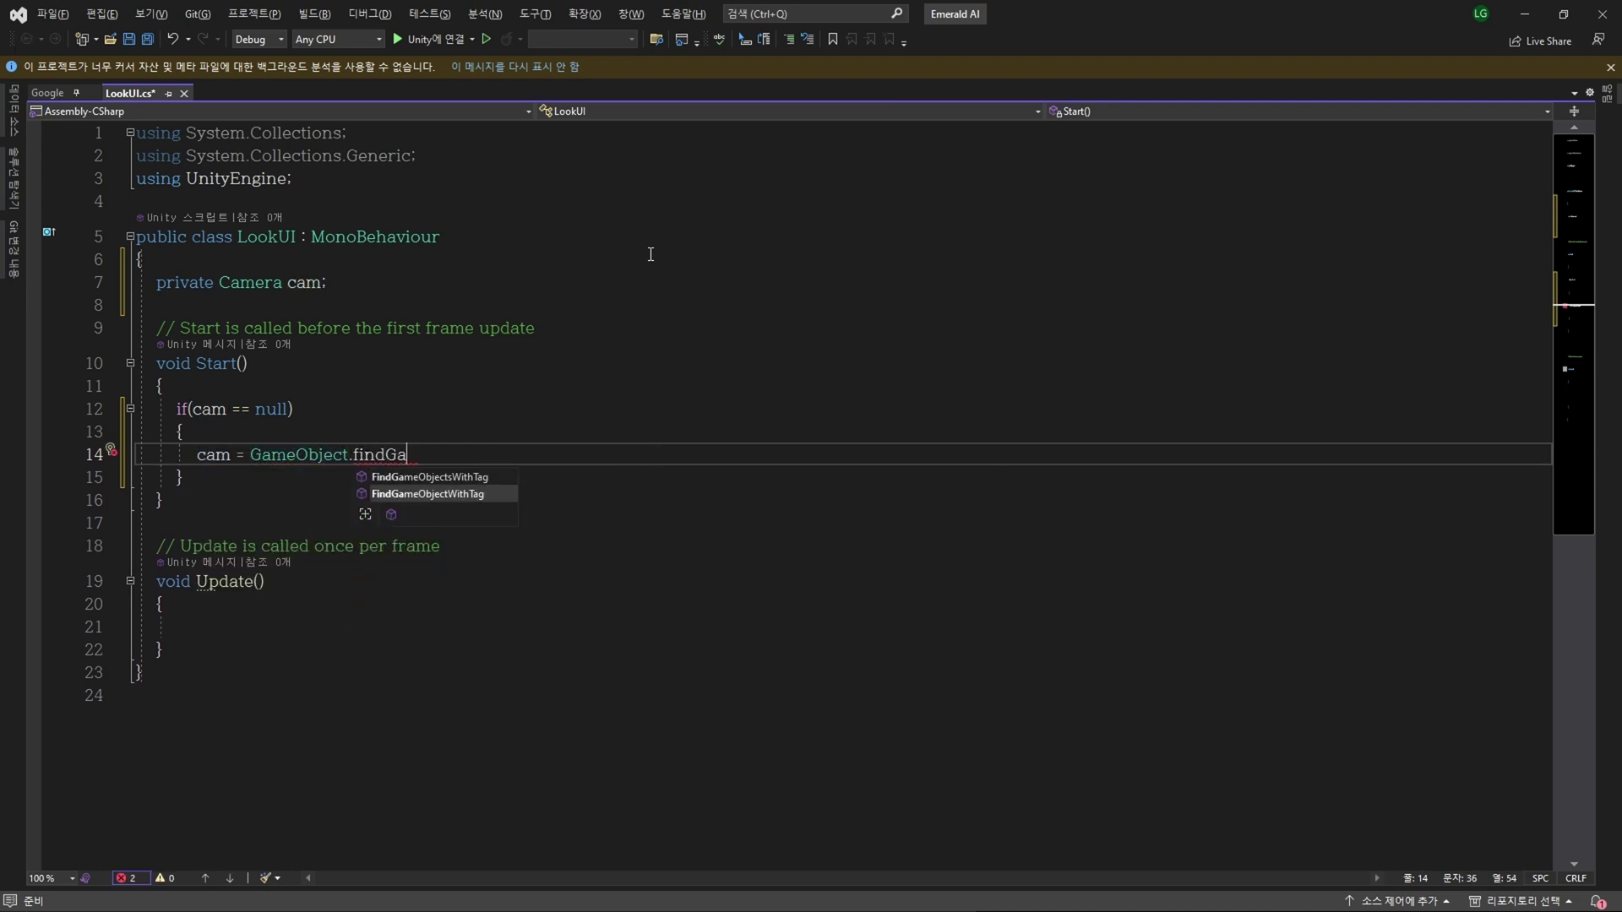
{"action": "key", "text": "Tab"}
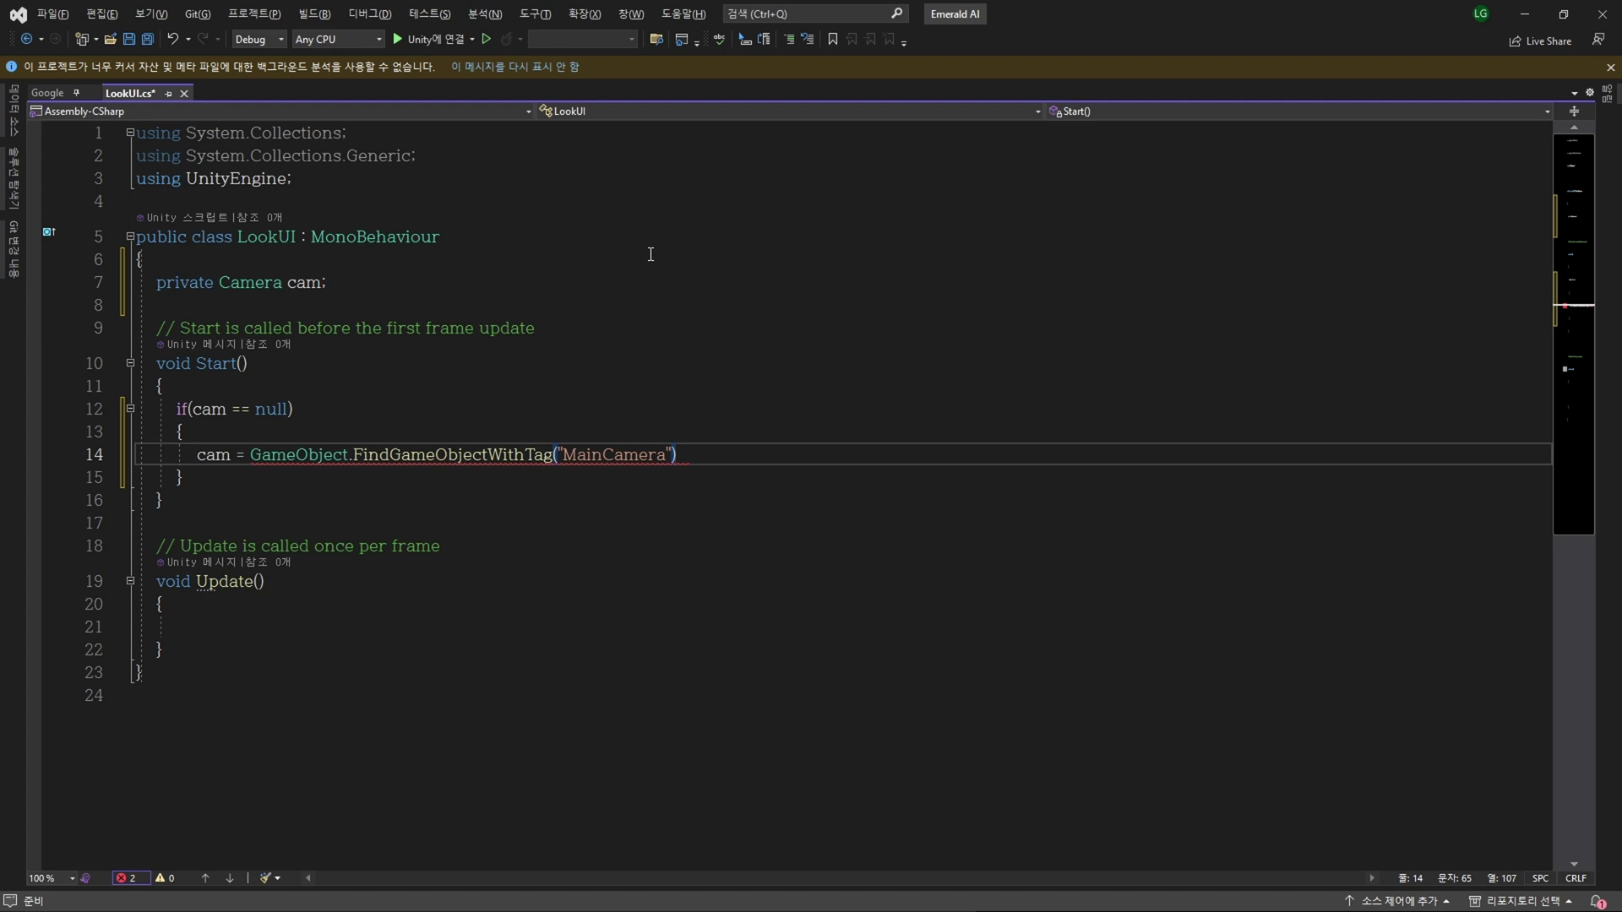
{"action": "type", "text": ".getc"}
{"action": "key", "text": "Tab"}
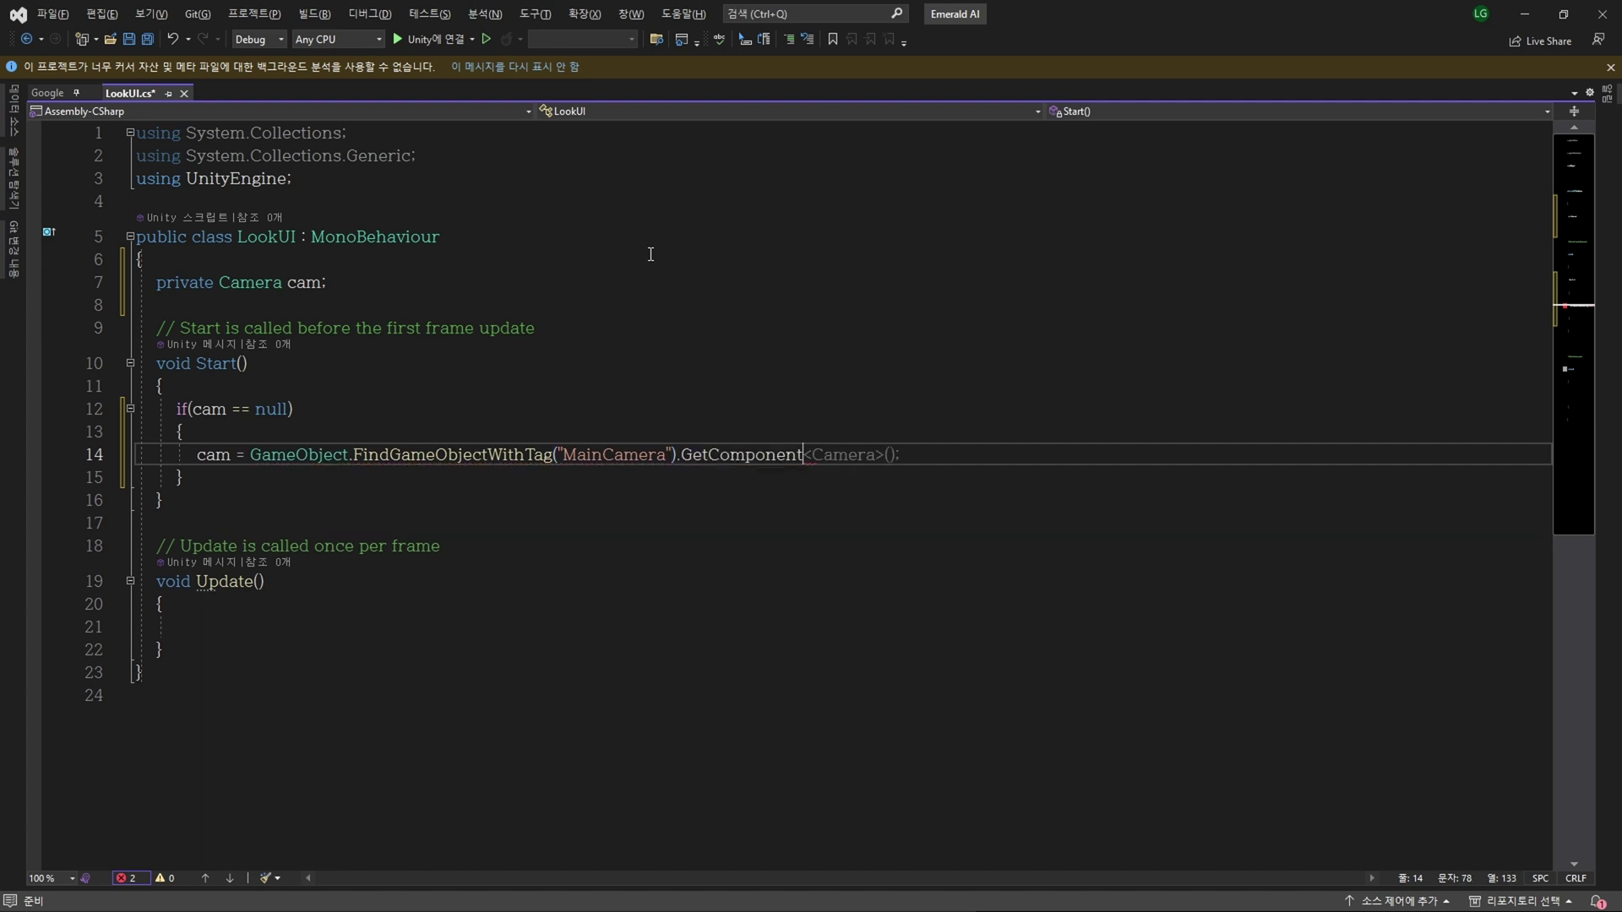
{"action": "key", "text": "Down"}
{"action": "key", "text": "Down"}
{"action": "key", "text": "Down"}
{"action": "key", "text": "Down"}
{"action": "key", "text": "Down"}
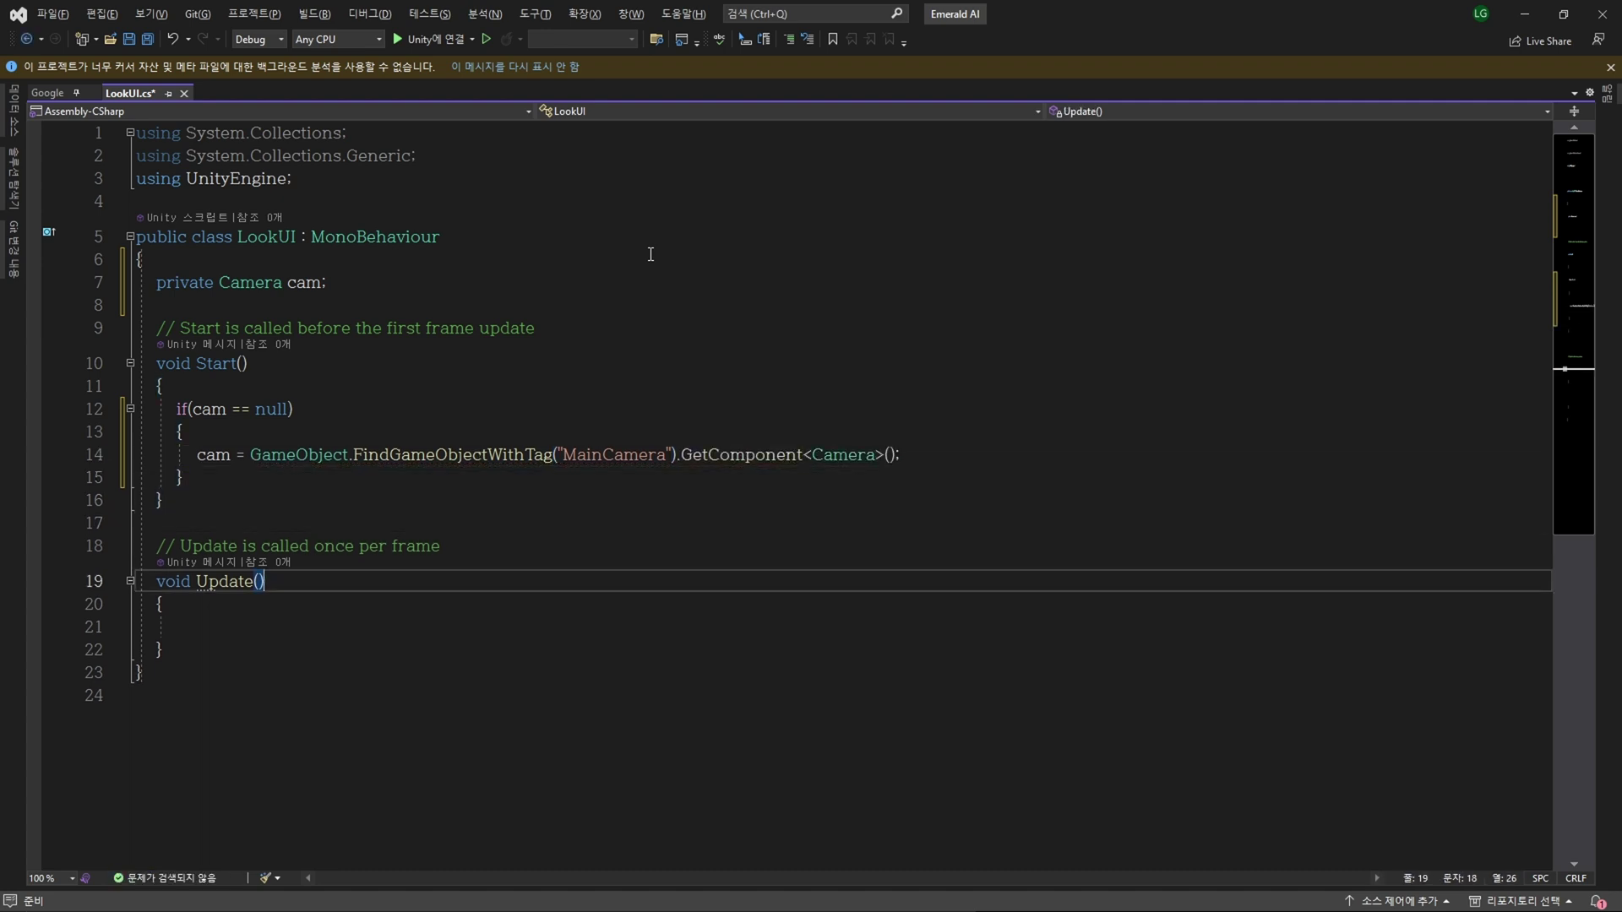
{"action": "key", "text": "Down"}
{"action": "key", "text": "Down"}
Step: Add an if block in Update() that runs only when cam is not null
{"action": "scroll", "coordinate": [785, 556], "scroll_direction": "down", "scroll_amount": 3}
{"action": "type", "text": "if("}
{"action": "key", "text": "BackSpace"}
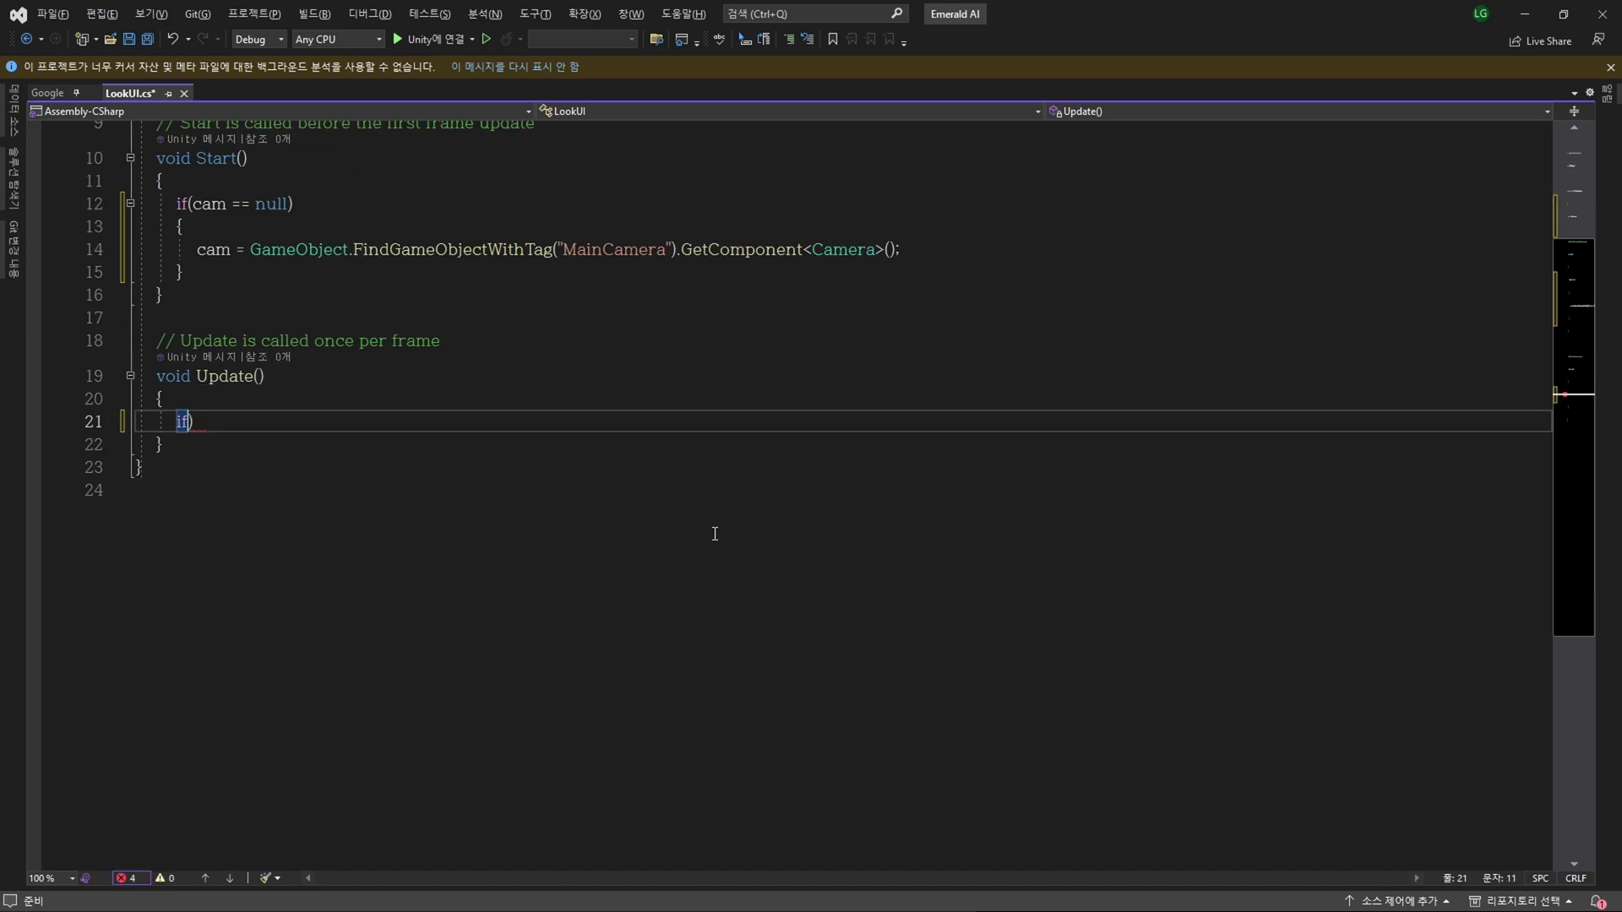
{"action": "key", "text": "End"}
{"action": "key", "text": "Return"}
{"action": "type", "text": "{"}
{"action": "key", "text": "Return"}
{"action": "key", "text": "Up"}
{"action": "key", "text": "Up"}
{"action": "key", "text": "Left"}
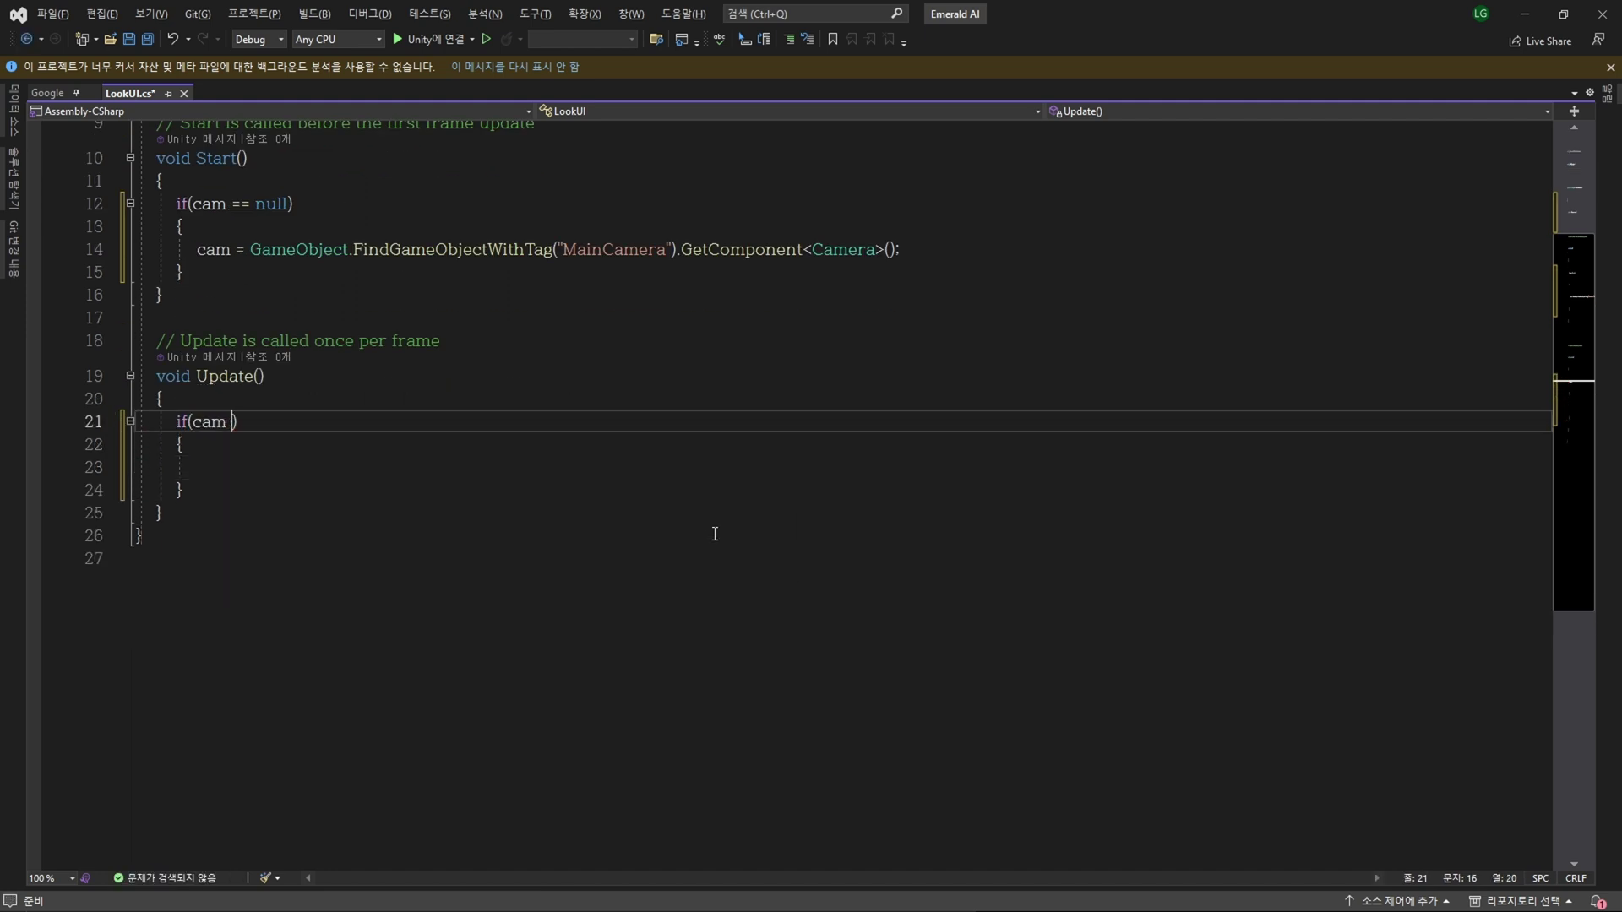
{"action": "type", "text": "= nul"}
{"action": "key", "text": "Tab"}
{"action": "key", "text": "Down"}
{"action": "key", "text": "Down"}
Step: Call transform.LookAt toward transform.position + cam.transform.rotation * Vector3.forward
{"action": "type", "text": "tr"}
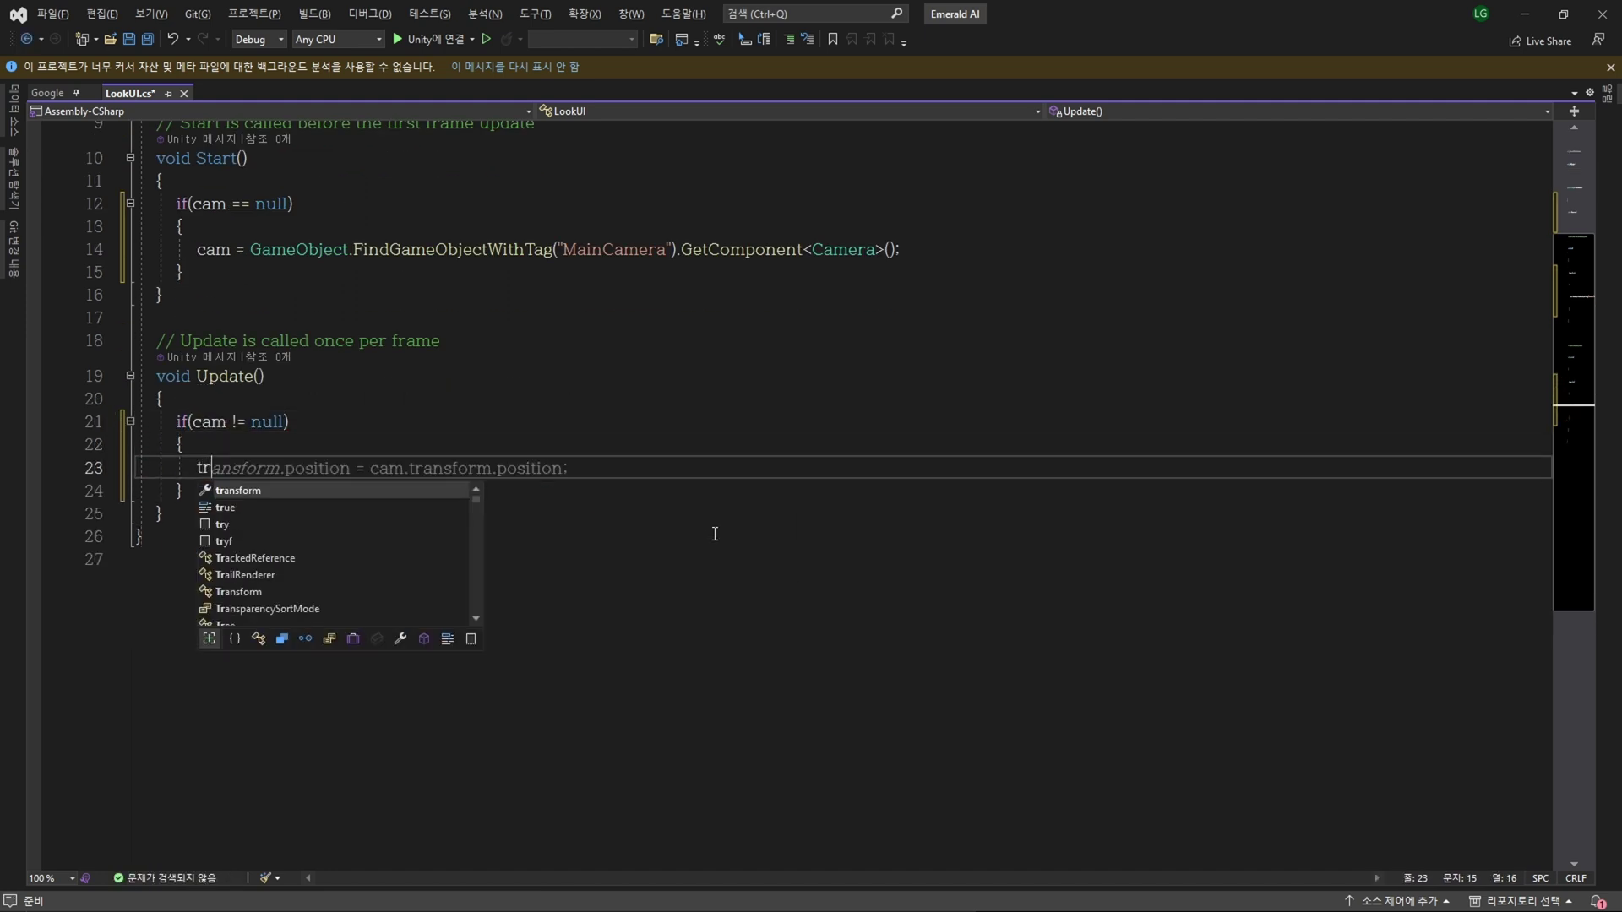
{"action": "type", "text": "ansform.L"}
{"action": "key", "text": "Tab"}
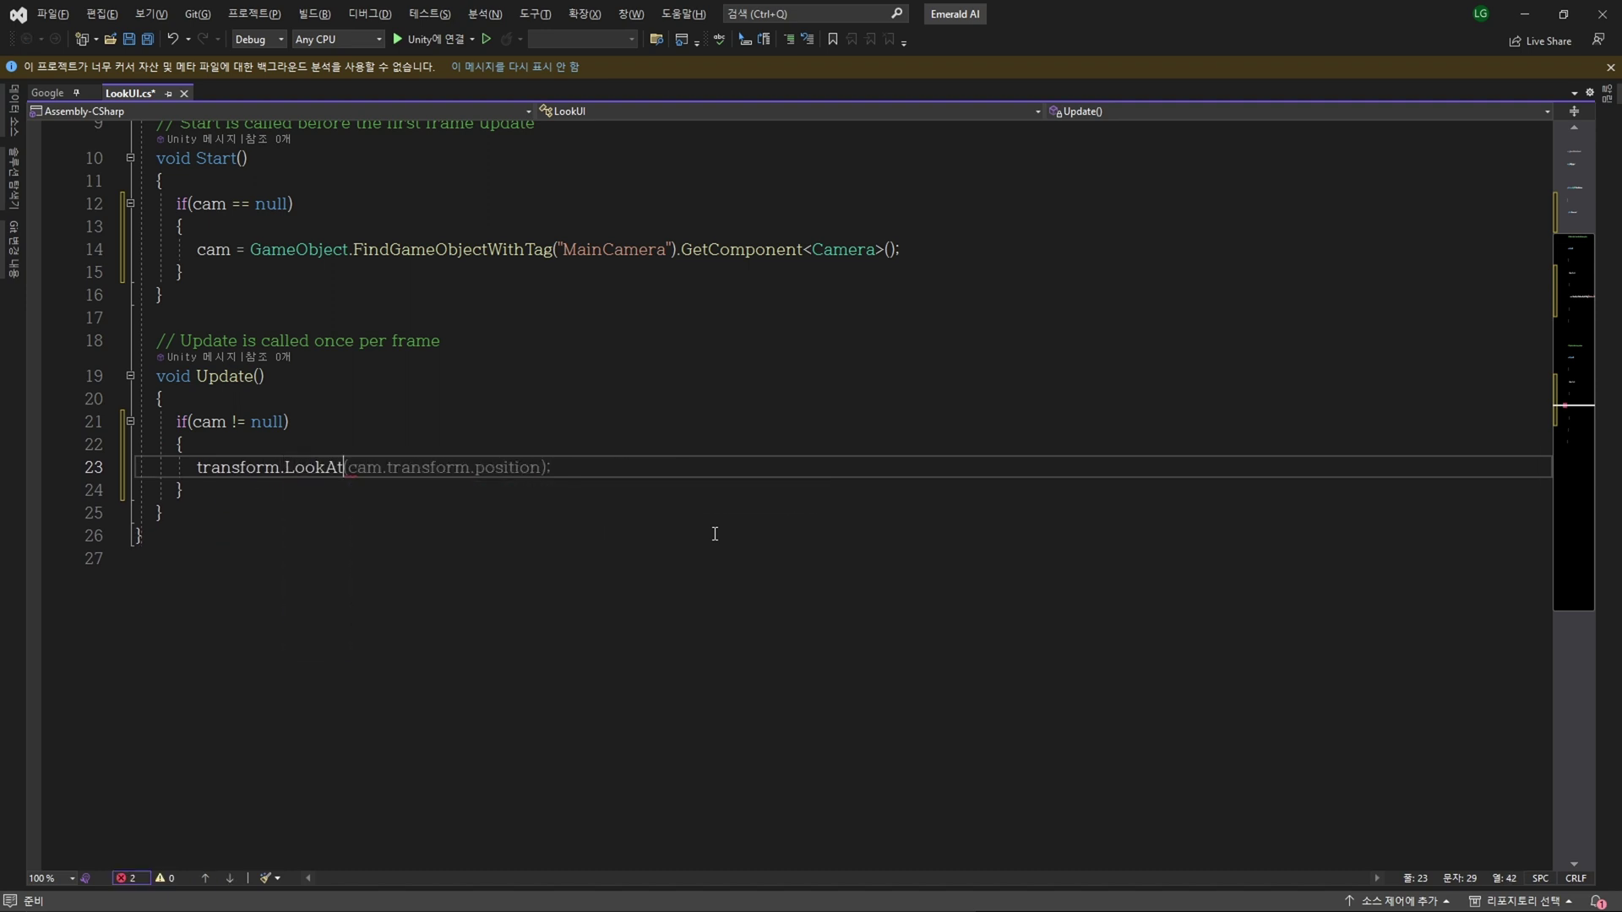
{"action": "type", "text": "();"}
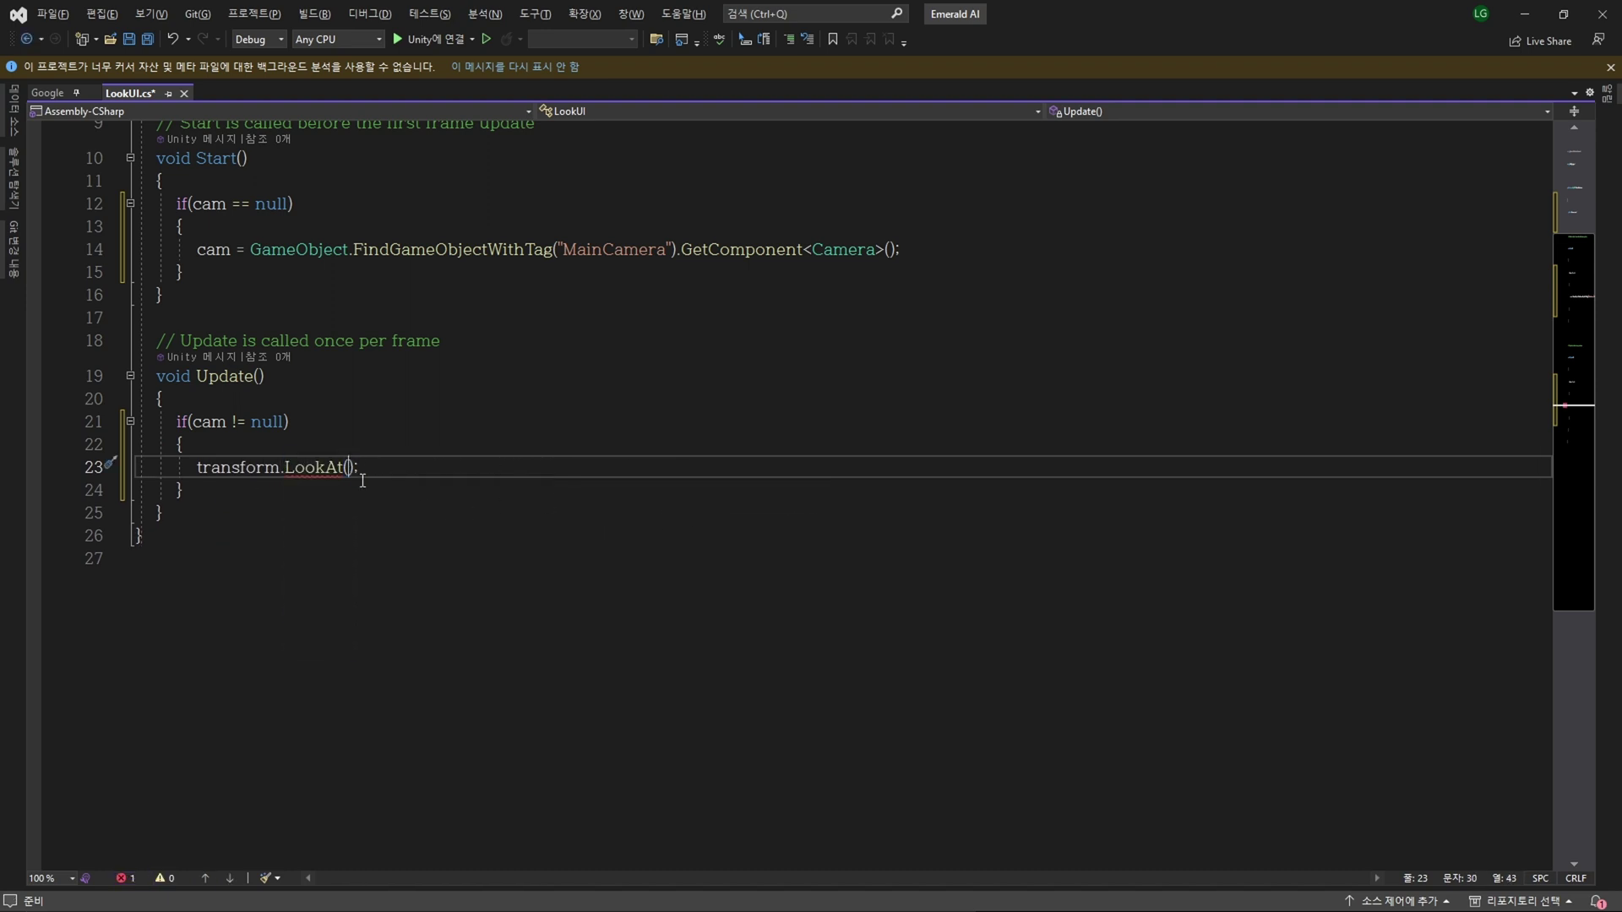
{"action": "mouse_move", "coordinate": [348, 467]}
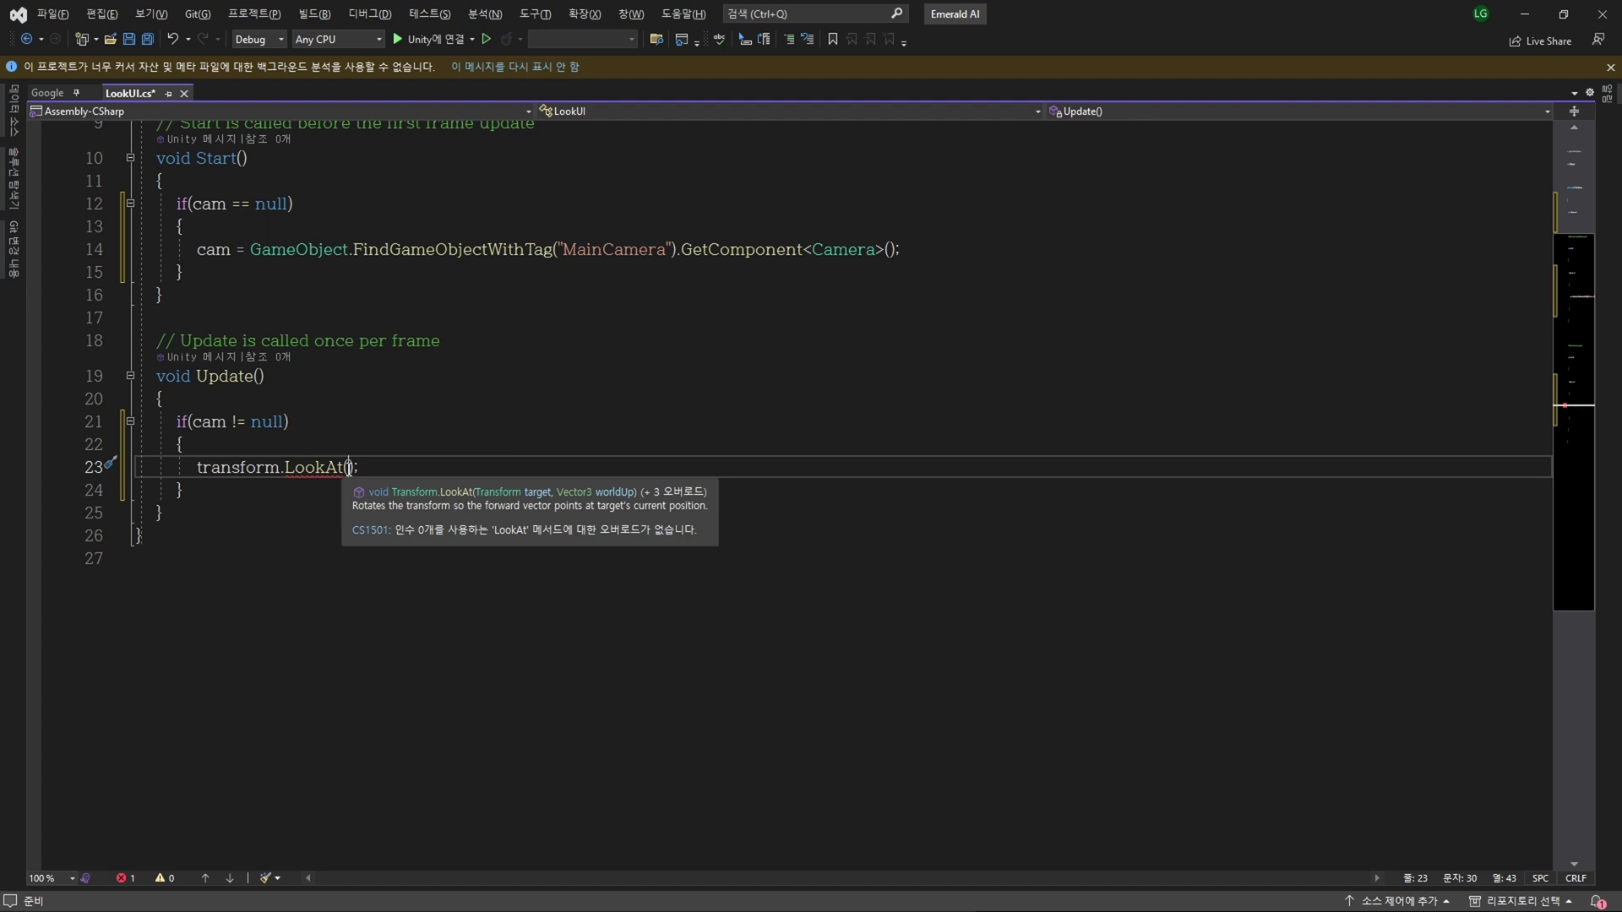
{"action": "type", "text": "tr"}
{"action": "key", "text": "Tab"}
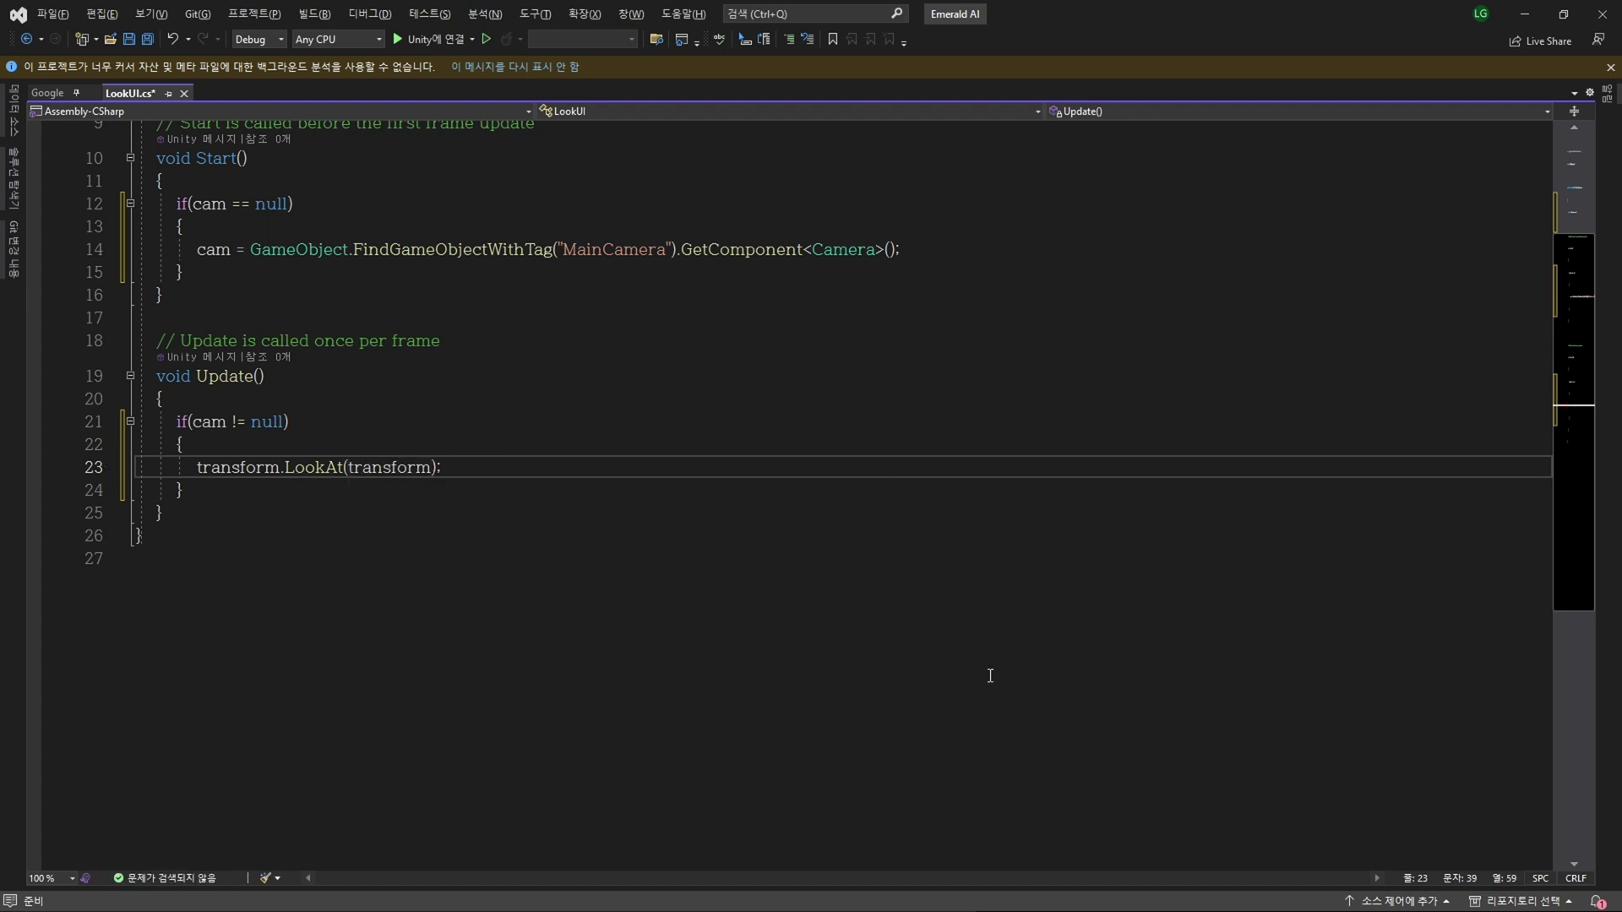
{"action": "type", "text": ".position + "}
{"action": "type", "text": "cam."}
{"action": "type", "text": "transform"}
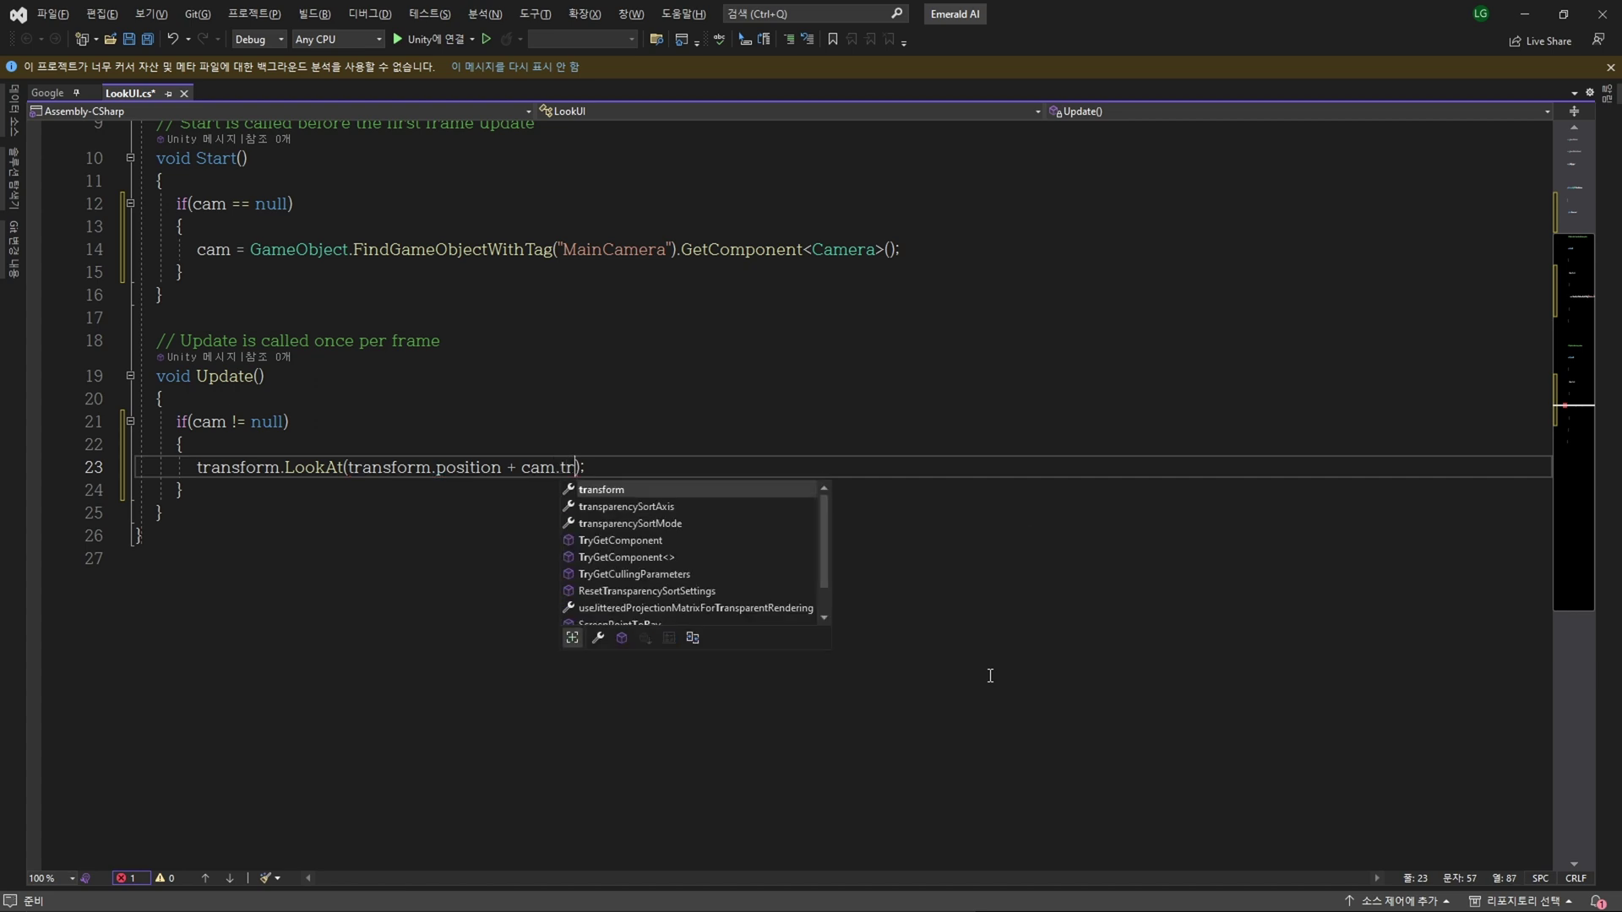
{"action": "type", "text": ".ro"}
{"action": "key", "text": "Tab"}
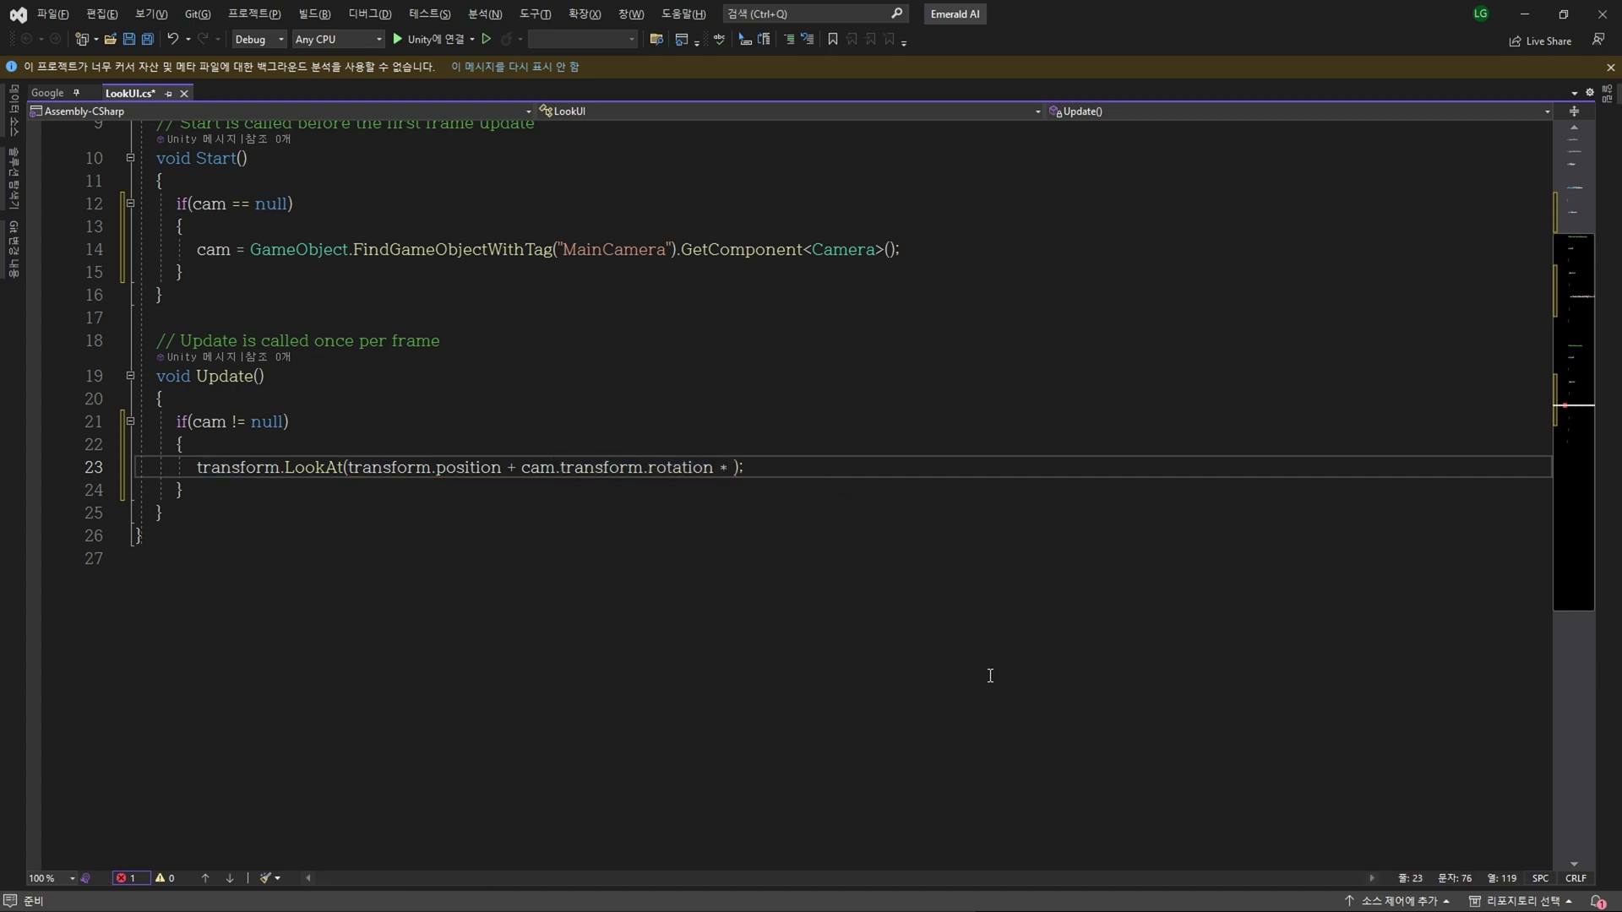
{"action": "type", "text": "Vec"}
{"action": "key", "text": "Tab"}
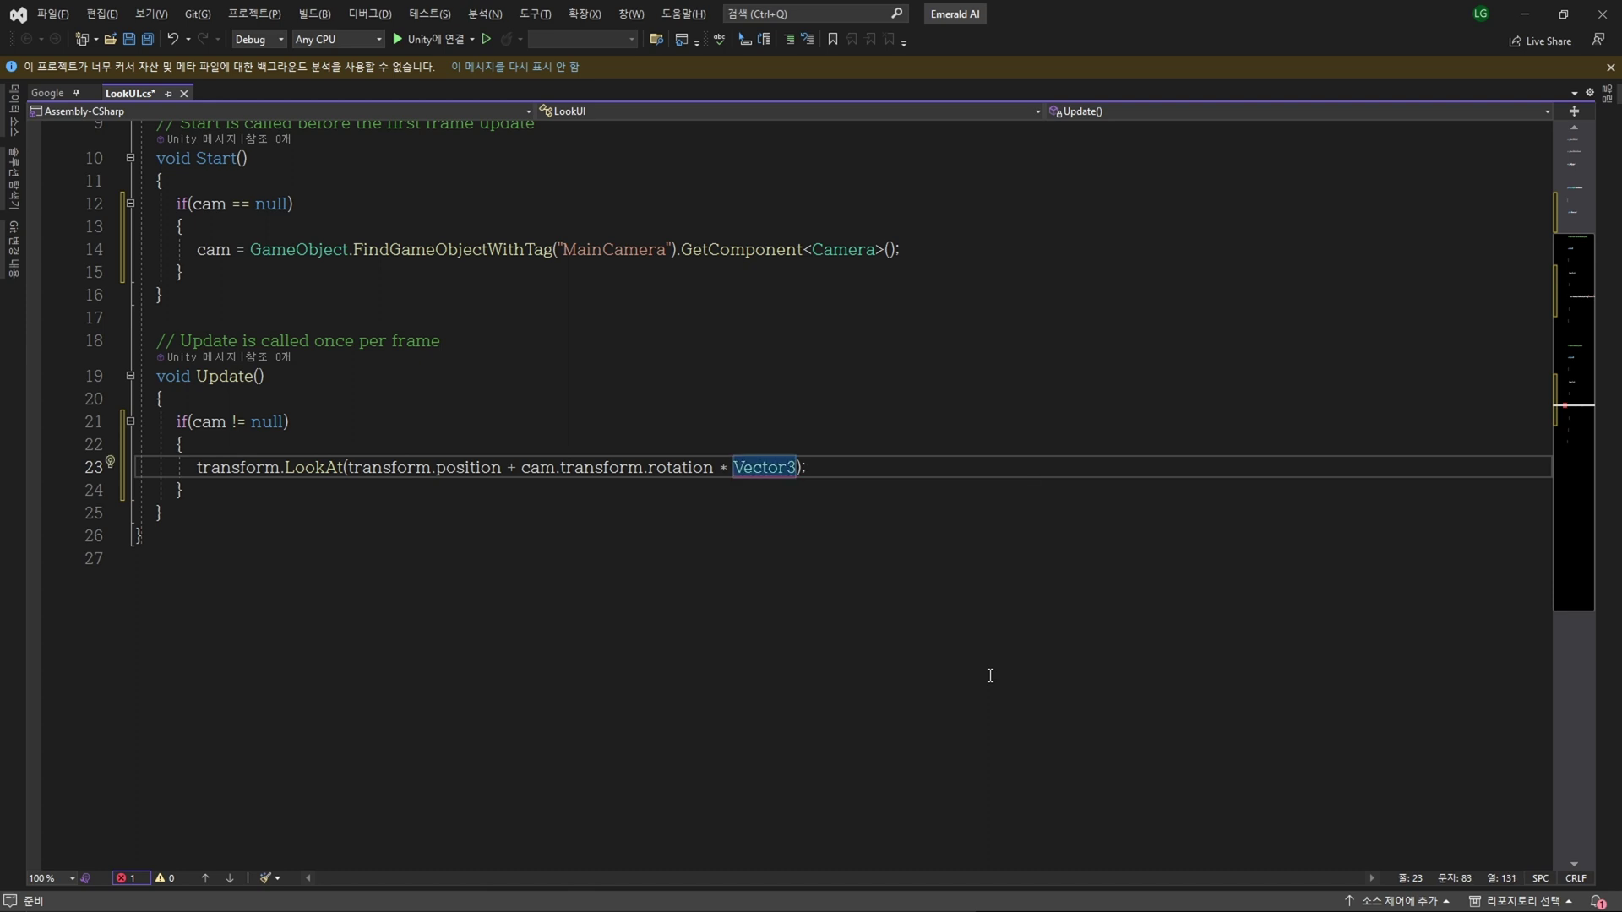
{"action": "type", "text": ".fo"}
{"action": "key", "text": "Tab"}
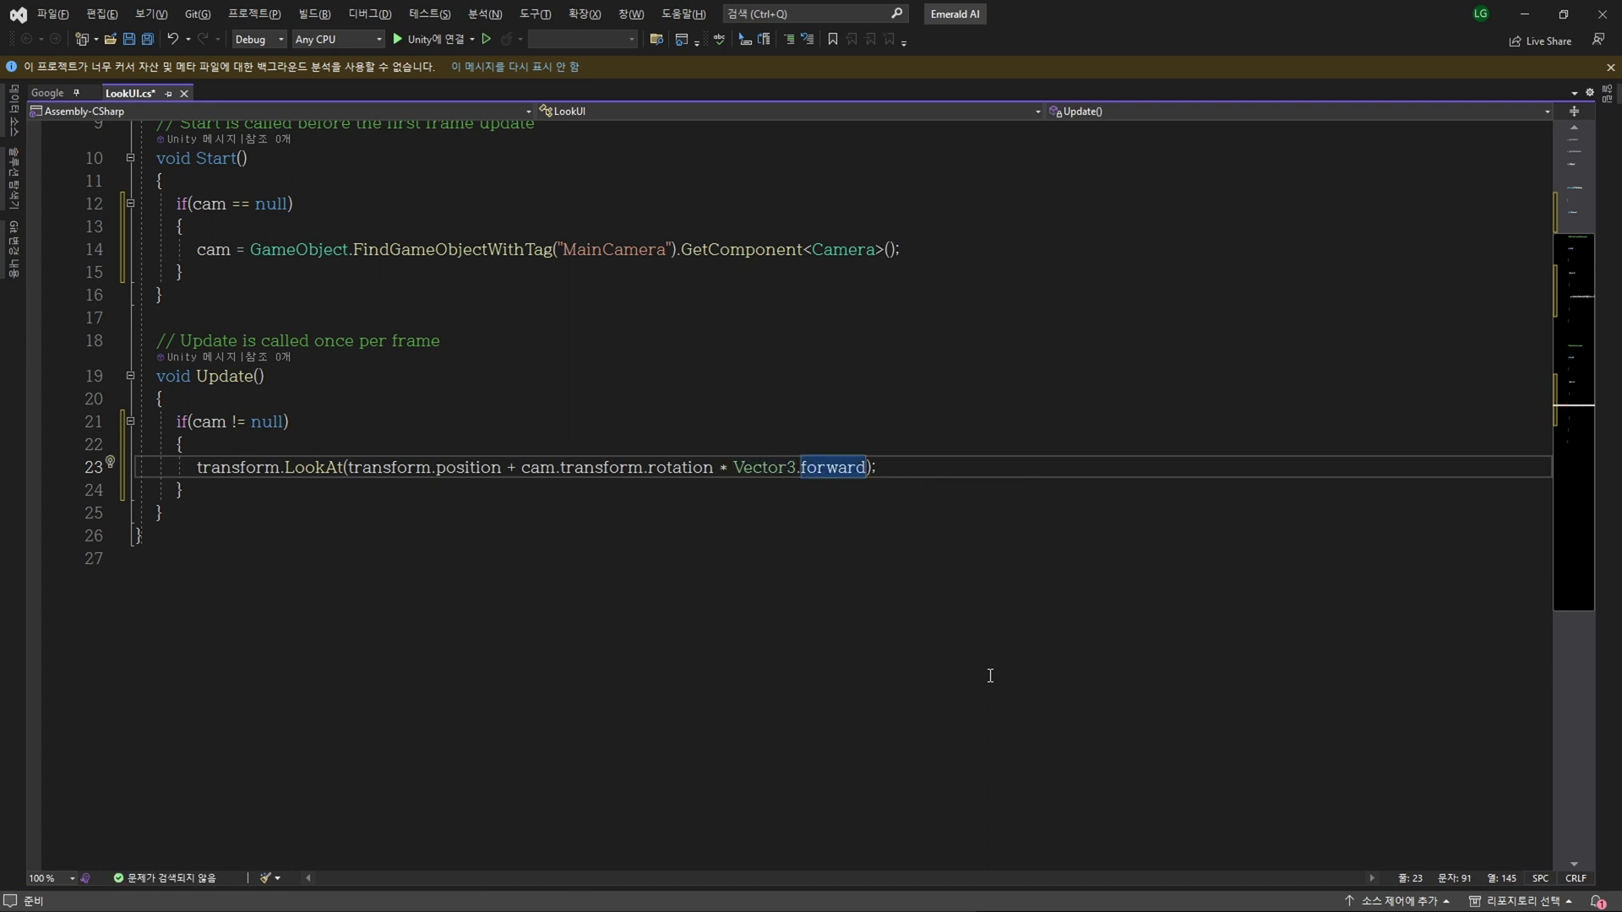
{"action": "type", "text": ","}
Step: Pass cam.transform.rotation * Vector3.up as LookAt's up vector and save the script
{"action": "key", "text": "Return"}
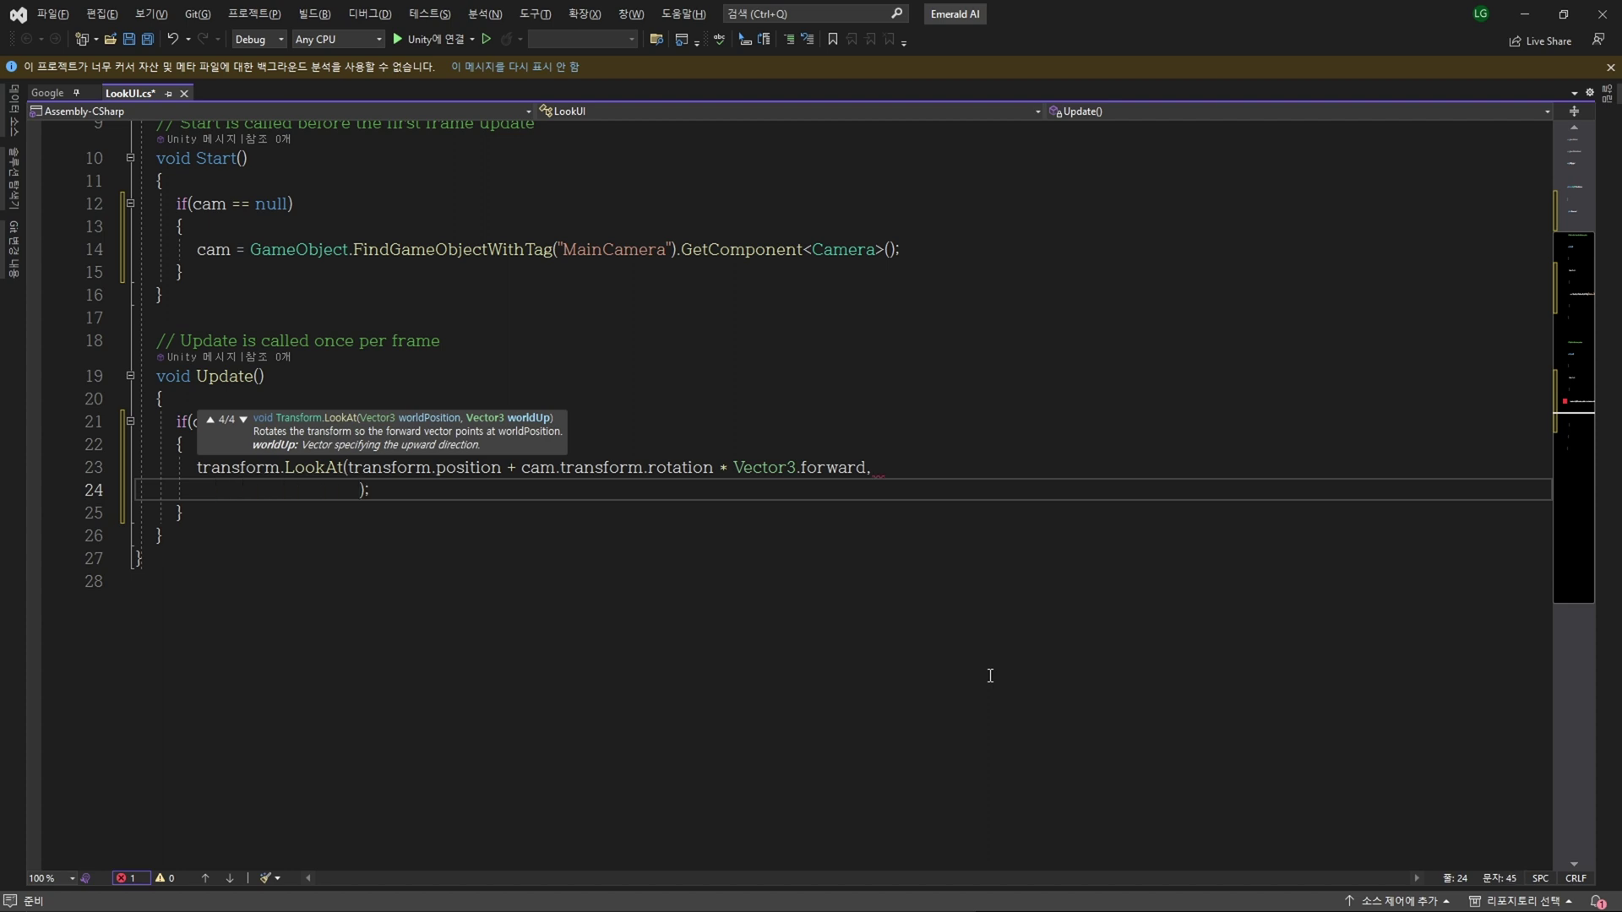
{"action": "type", "text": "cam.tr"}
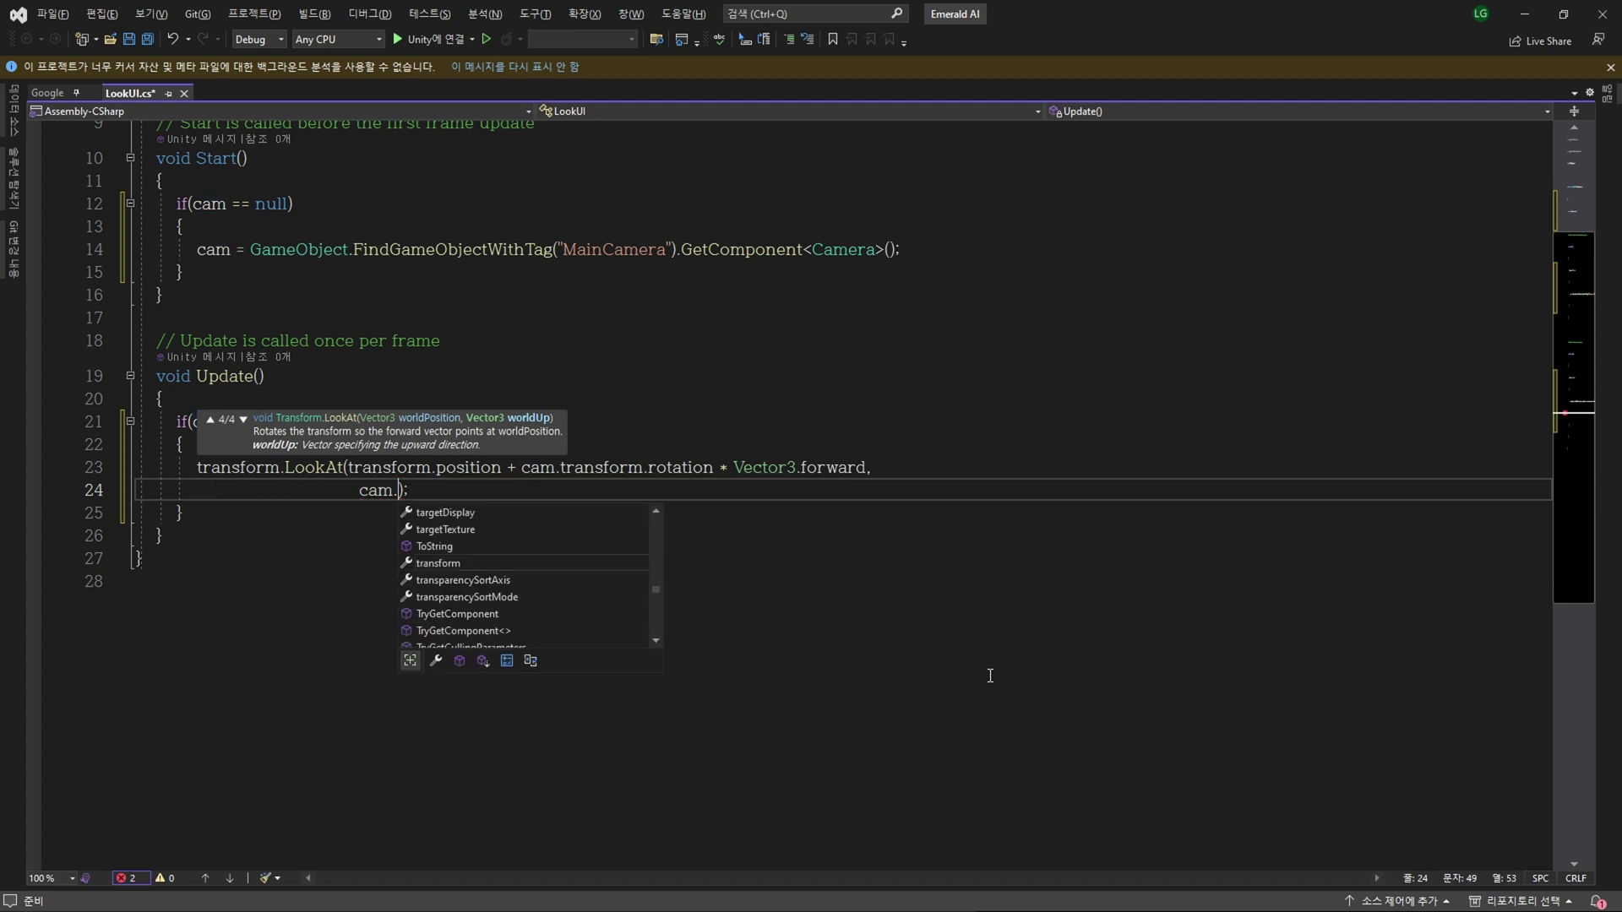
{"action": "key", "text": "Tab"}
{"action": "type", "text": ".r"}
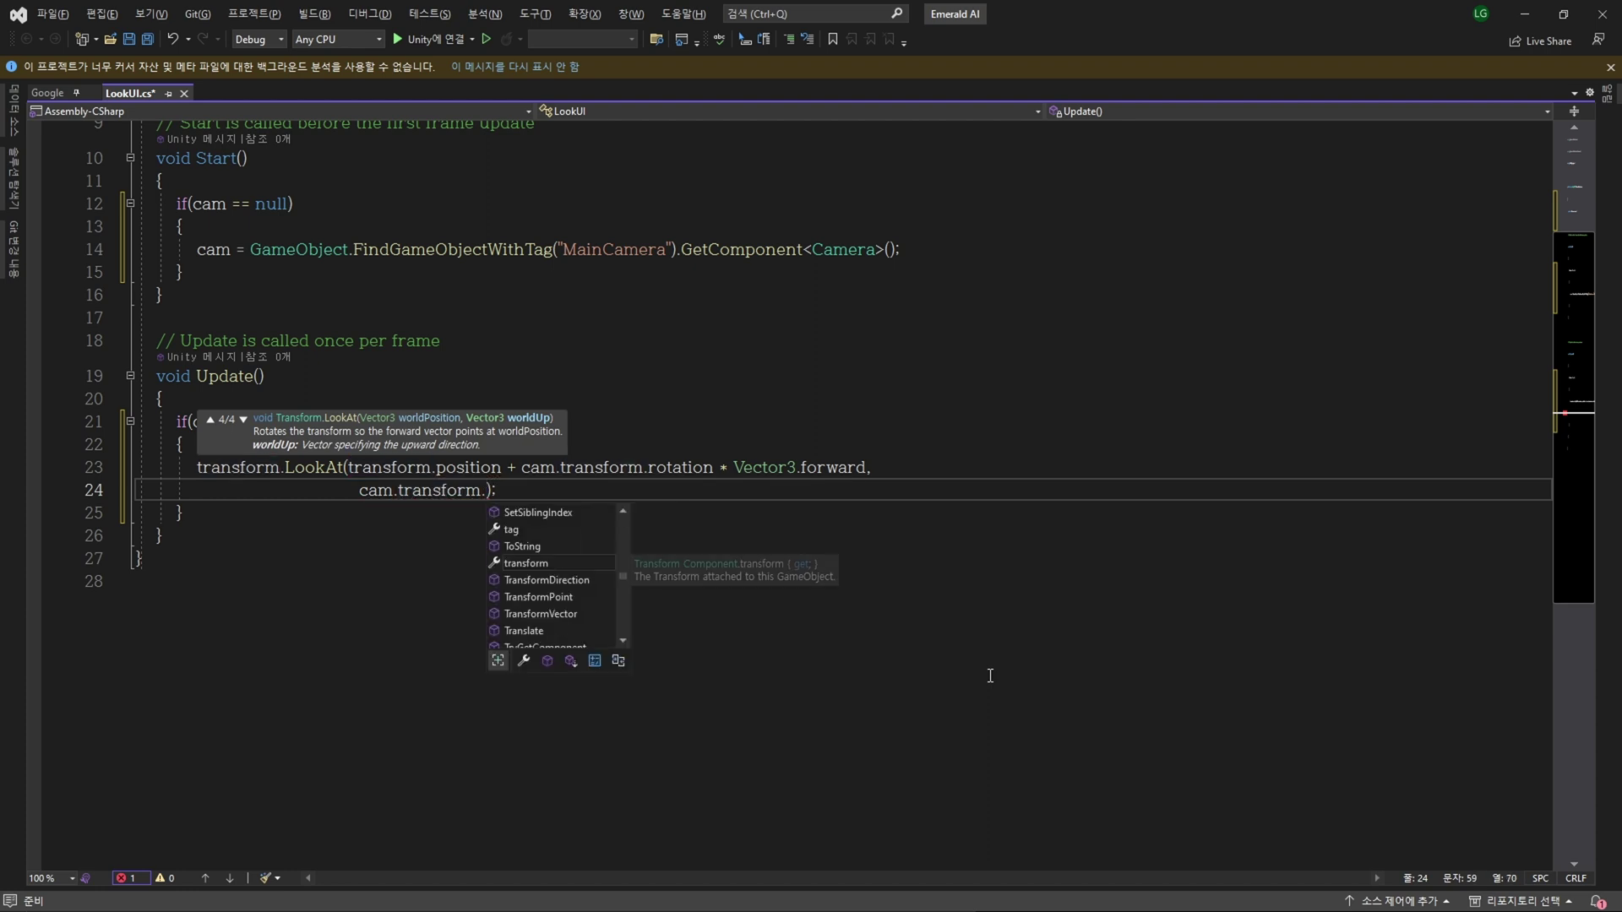
{"action": "key", "text": "Tab"}
{"action": "type", "text": "*"}
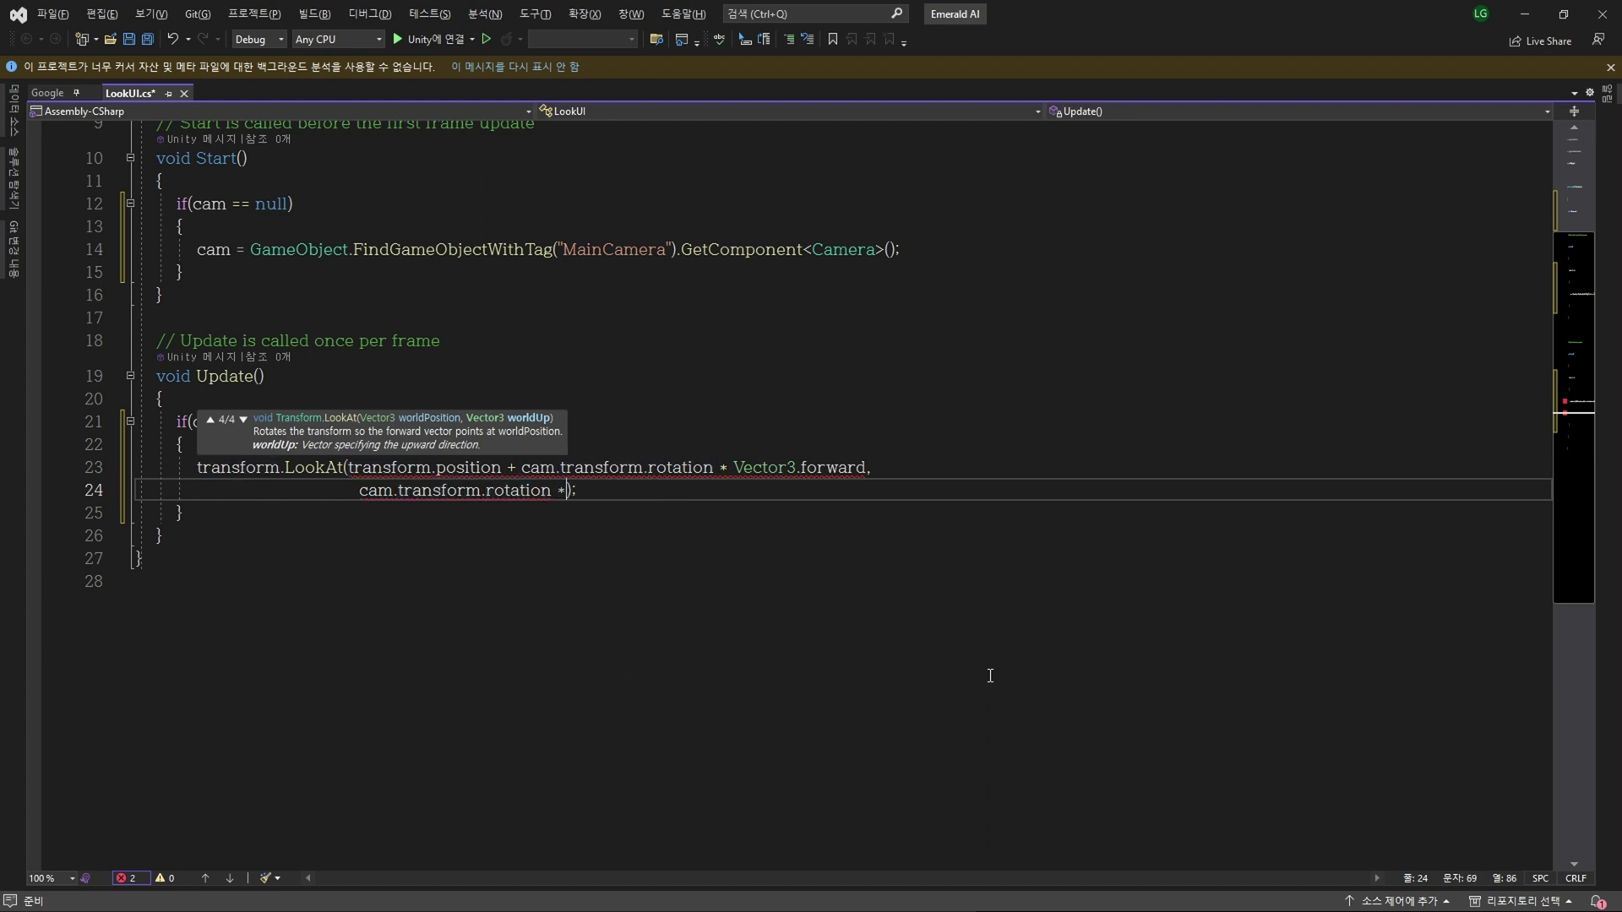
{"action": "type", "text": " Vec"}
{"action": "key", "text": "Tab"}
{"action": "type", "text": "."}
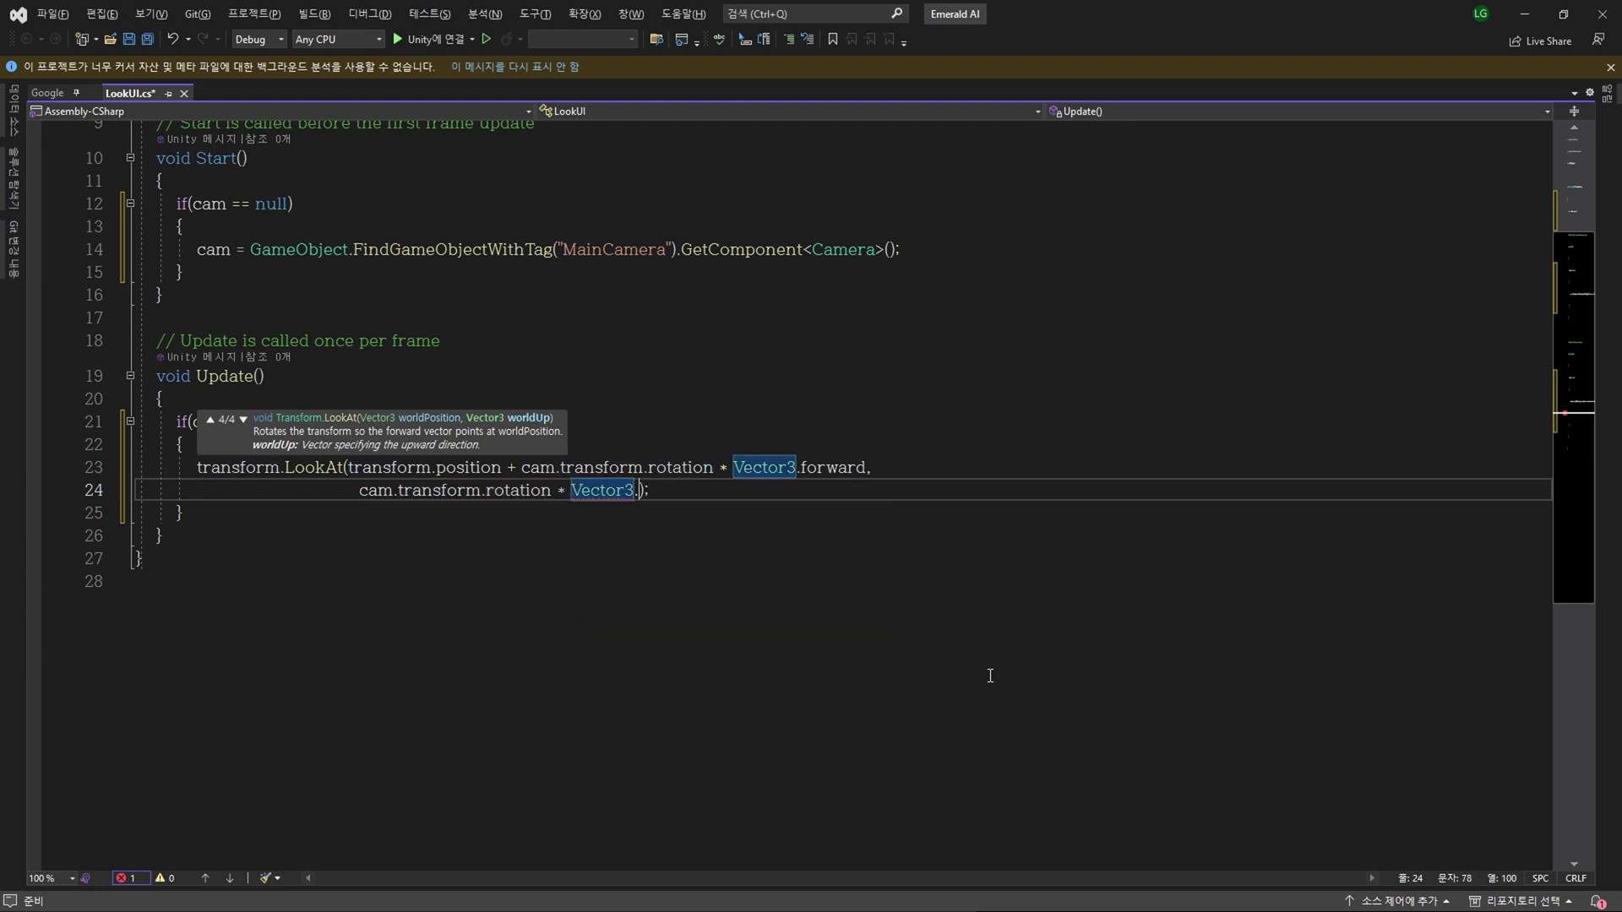
{"action": "type", "text": "up"}
{"action": "key", "text": "Tab"}
{"action": "key", "text": "End"}
{"action": "key", "text": "ctrl+s"}
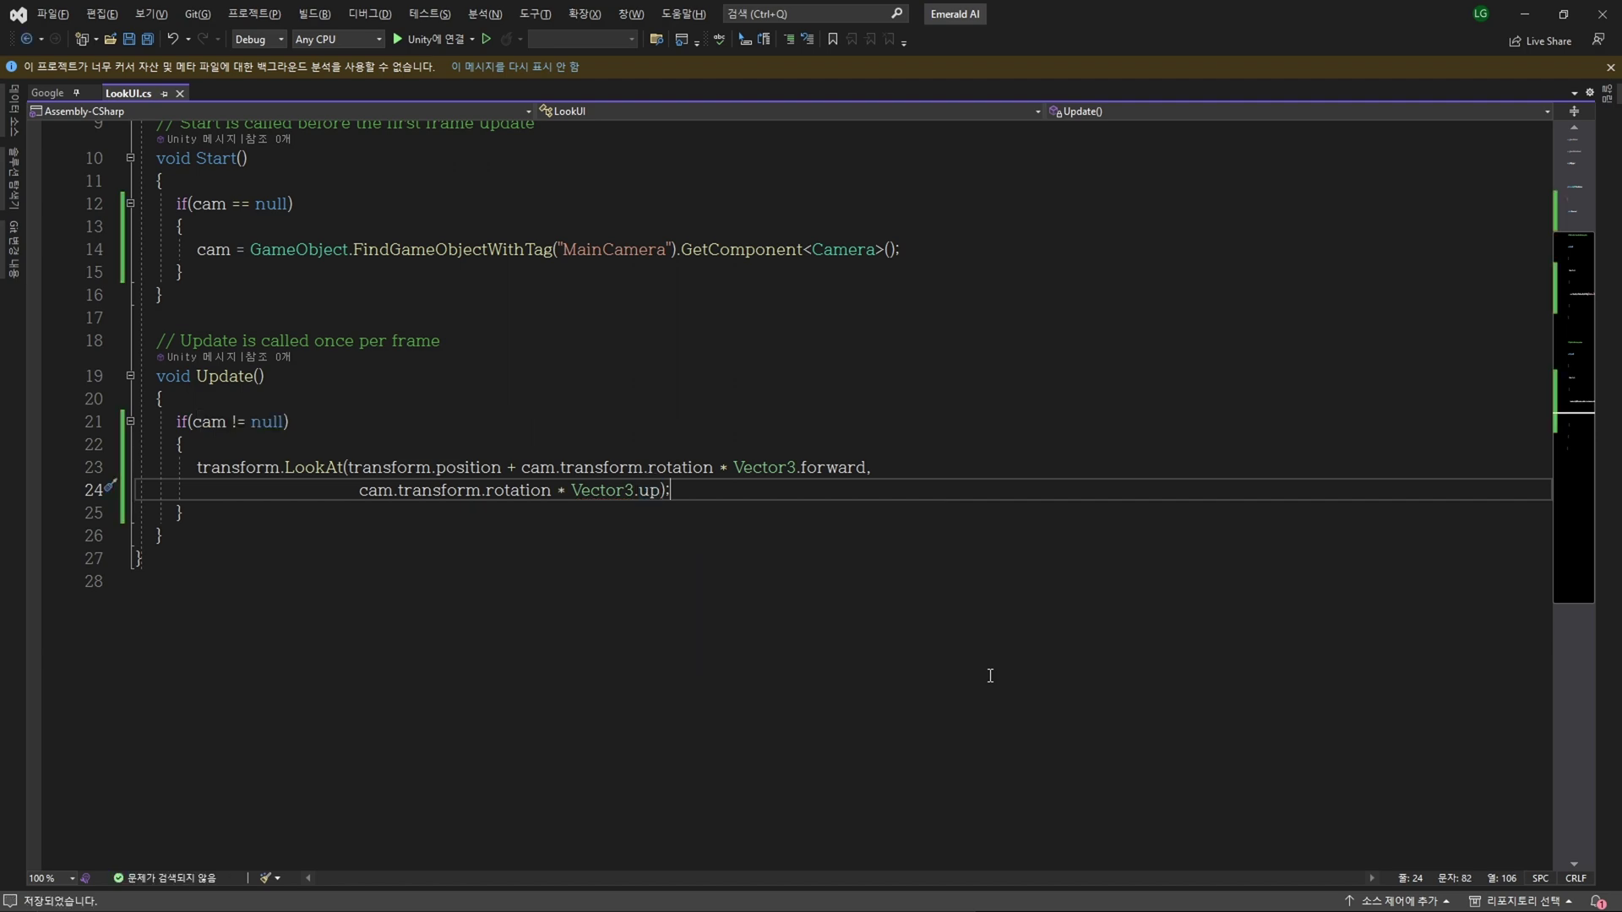
{"action": "key", "text": "alt+Tab"}
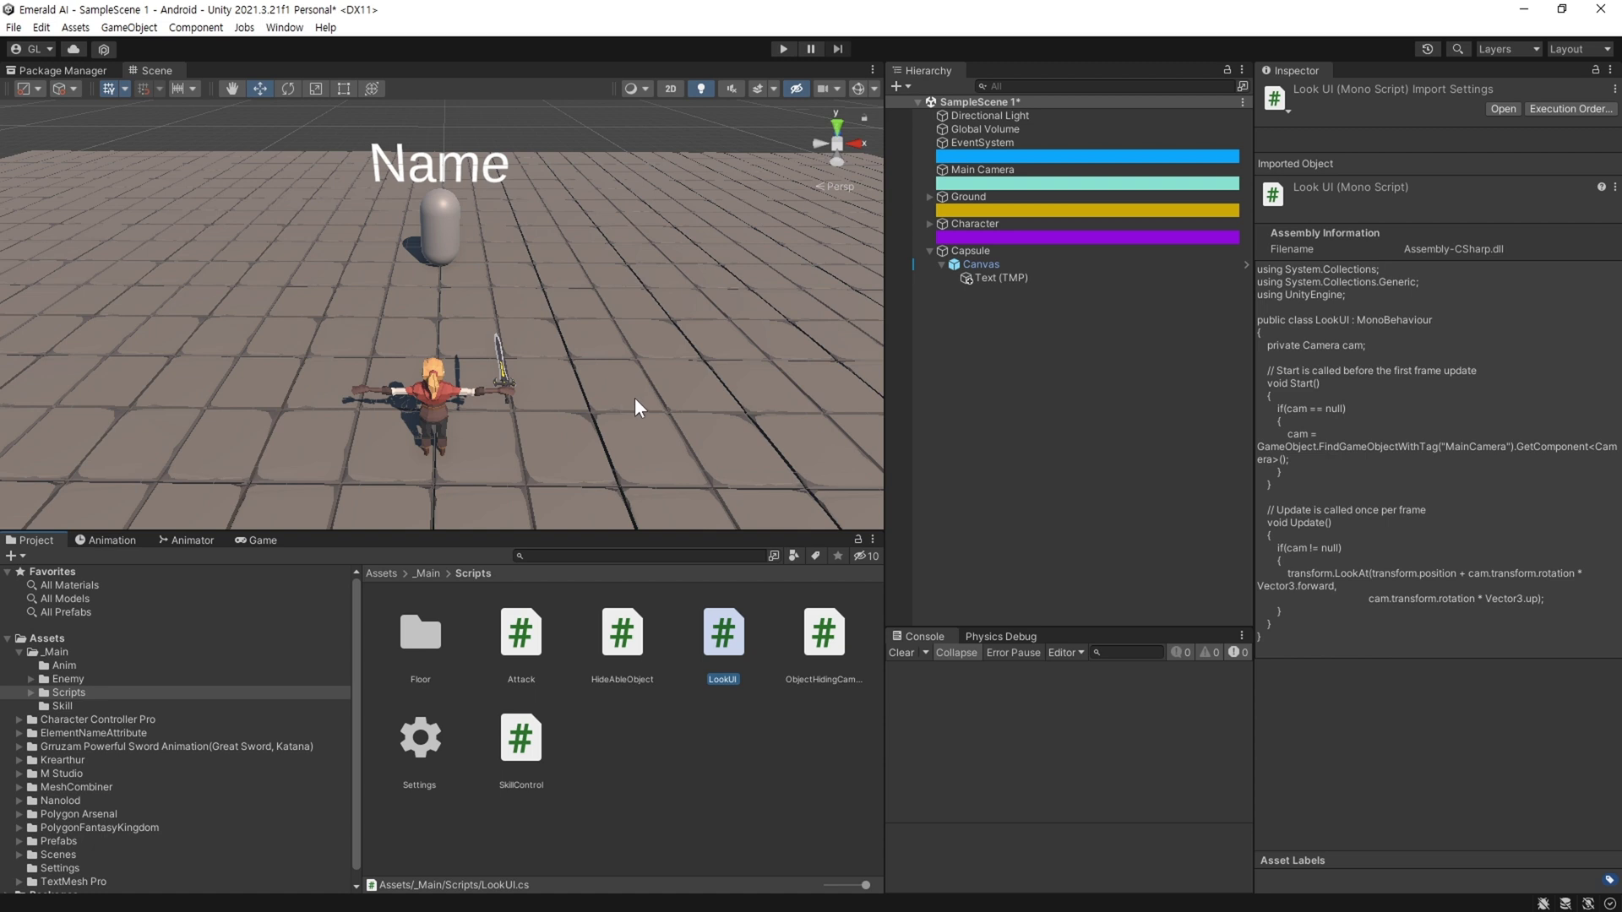
Step: Add the LookUI script from Scripts as a component on the capsule's Canvas
{"action": "left_click", "coordinate": [989, 266]}
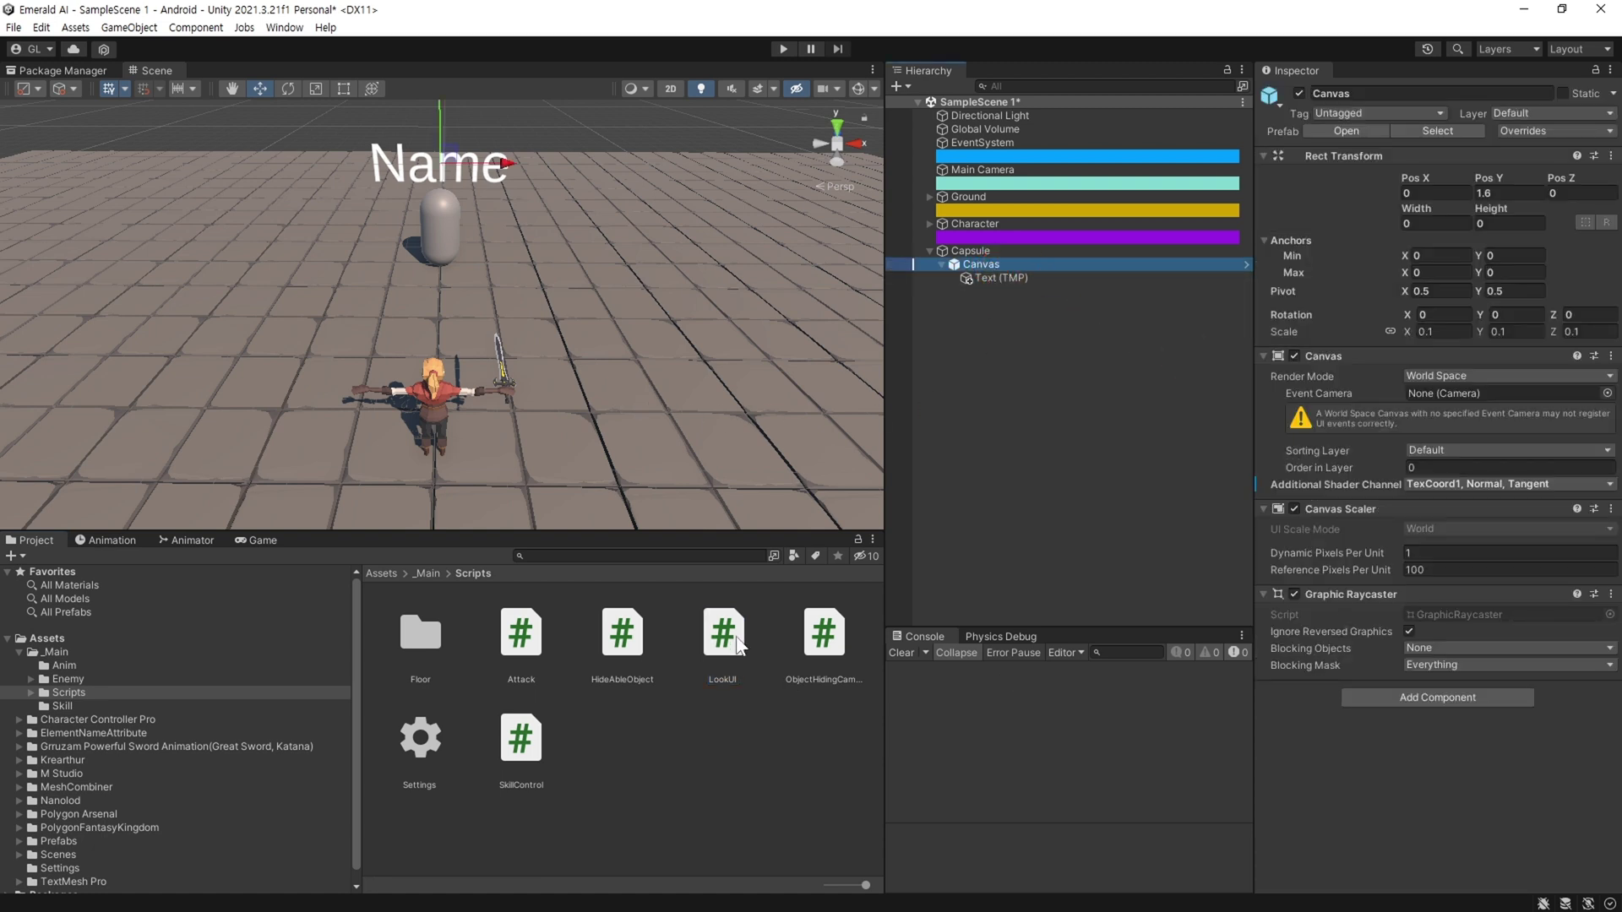
{"action": "left_click_drag", "start_coordinate": [740, 647], "coordinate": [1434, 799]}
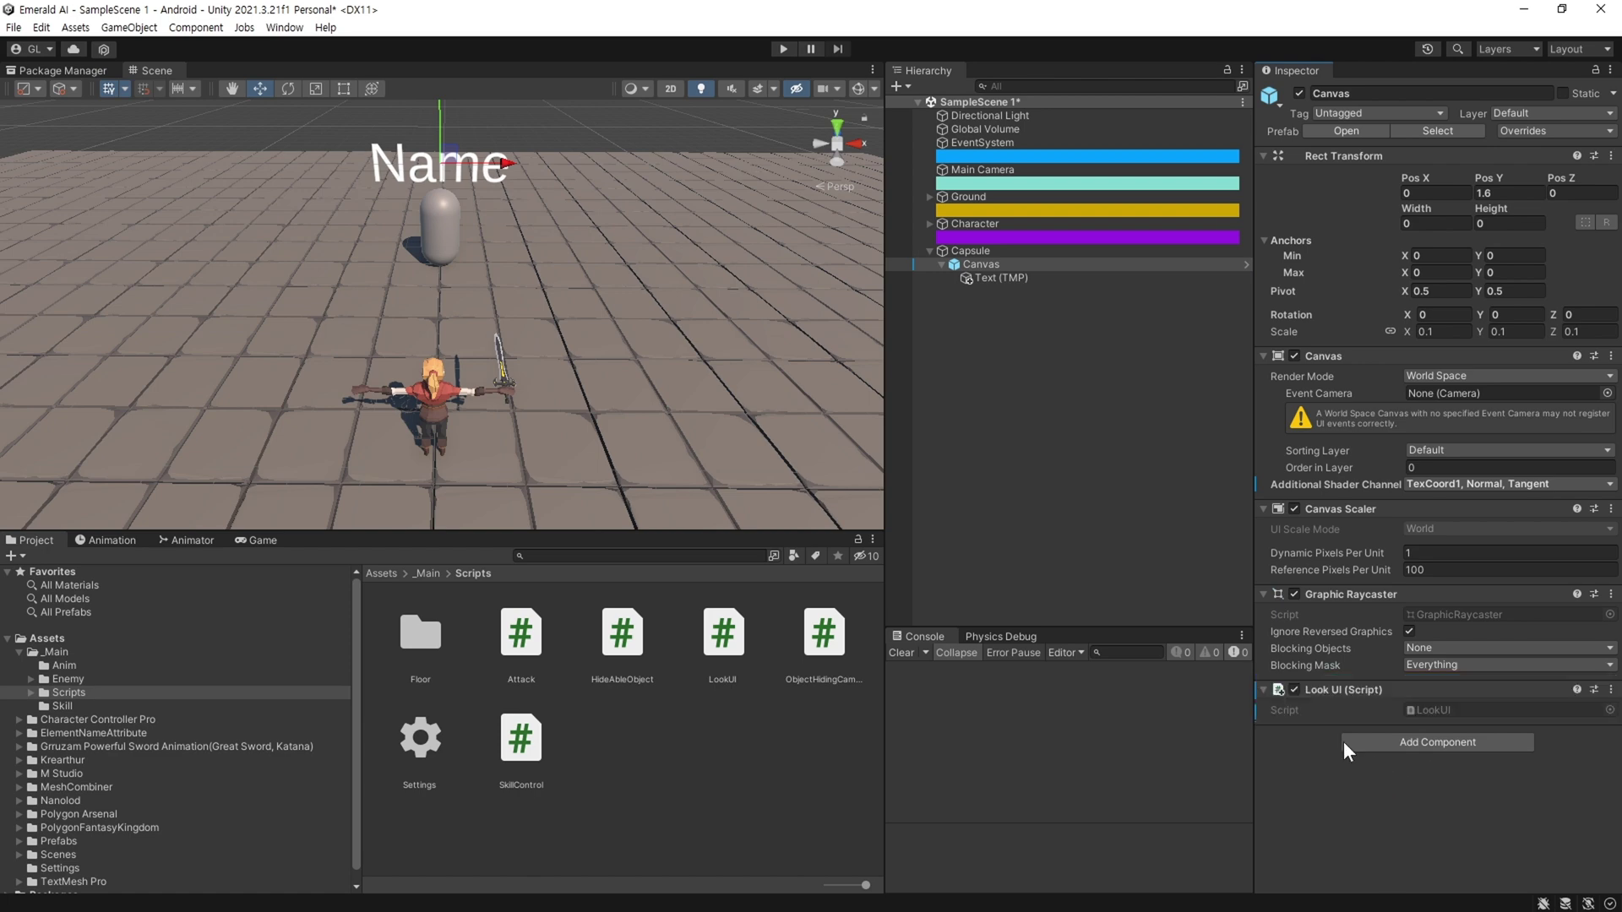
{"action": "left_click", "coordinate": [784, 49]}
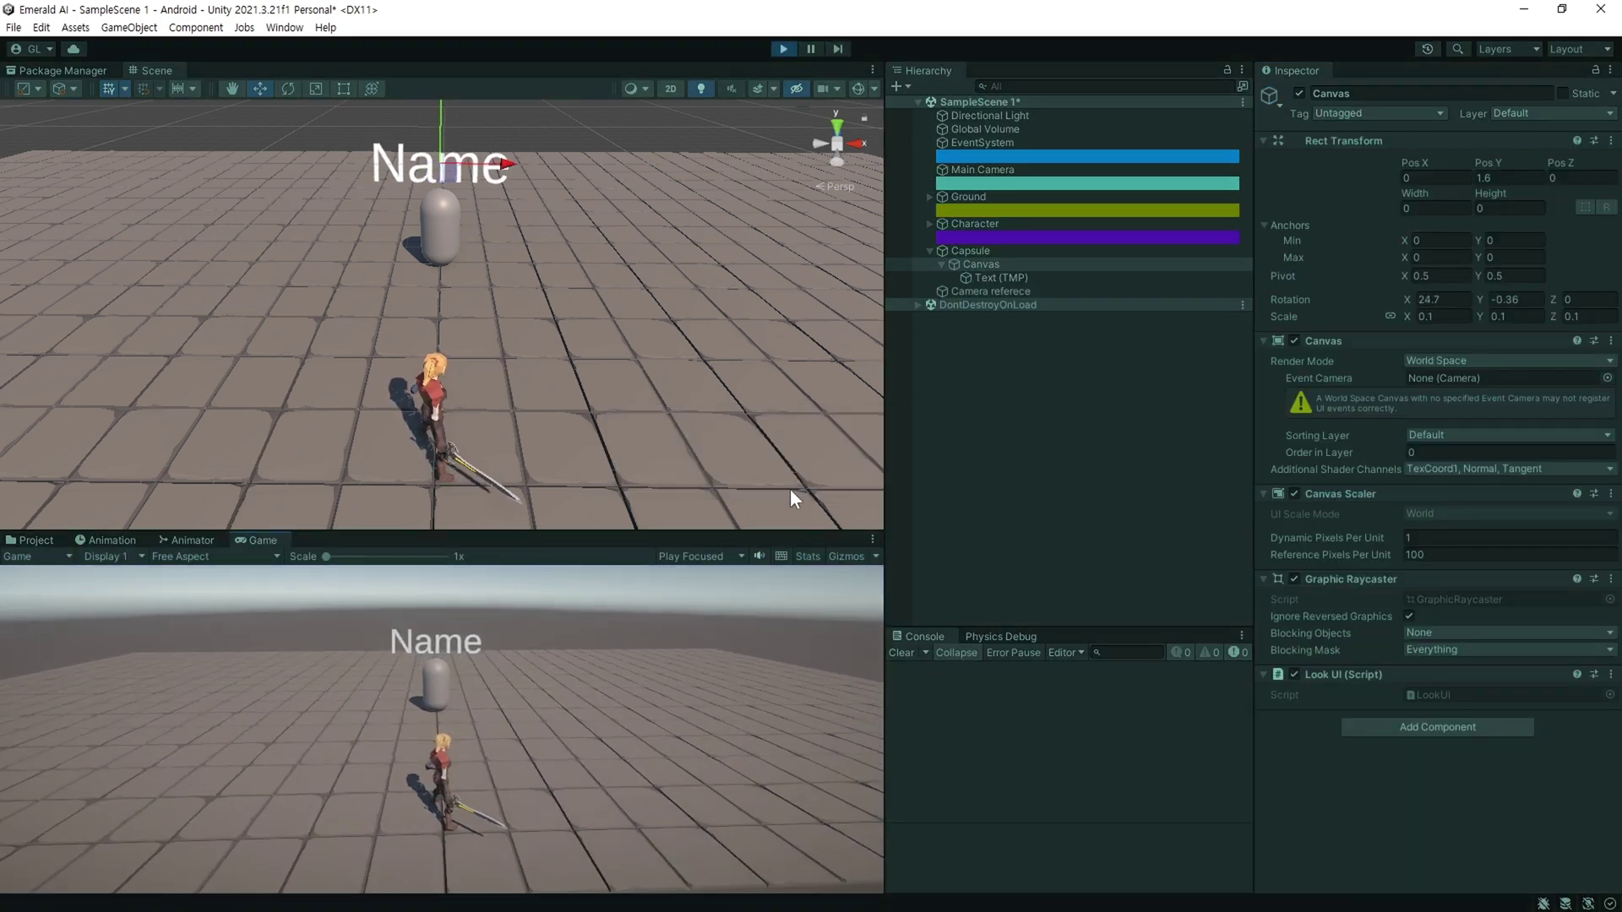
{"action": "left_click", "coordinate": [397, 717]}
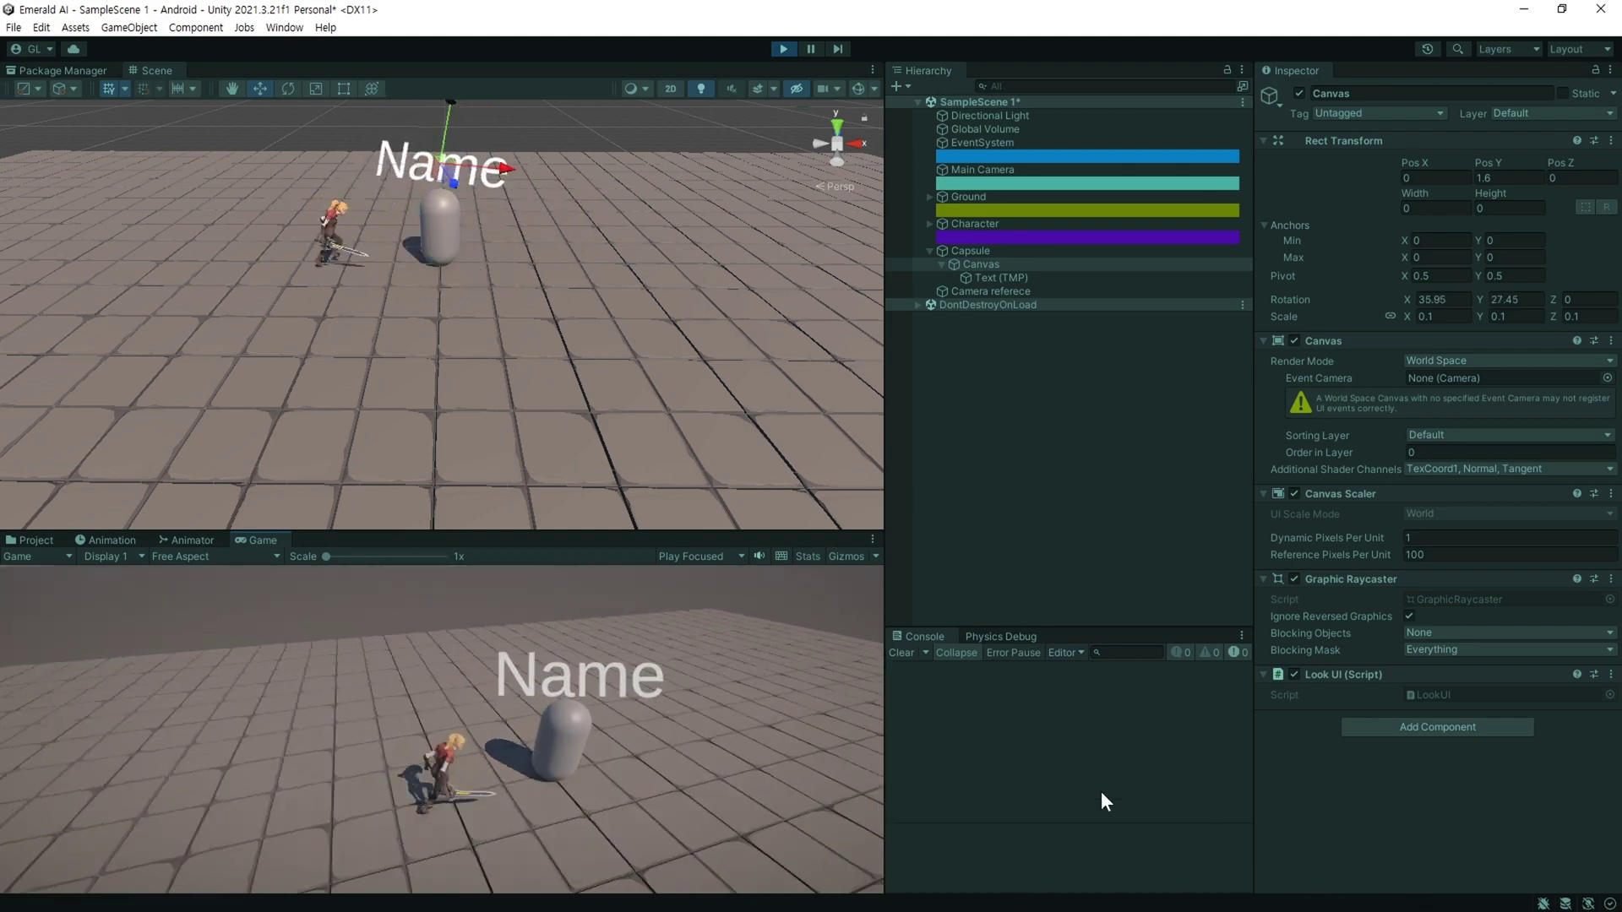
{"action": "left_click", "coordinate": [779, 48]}
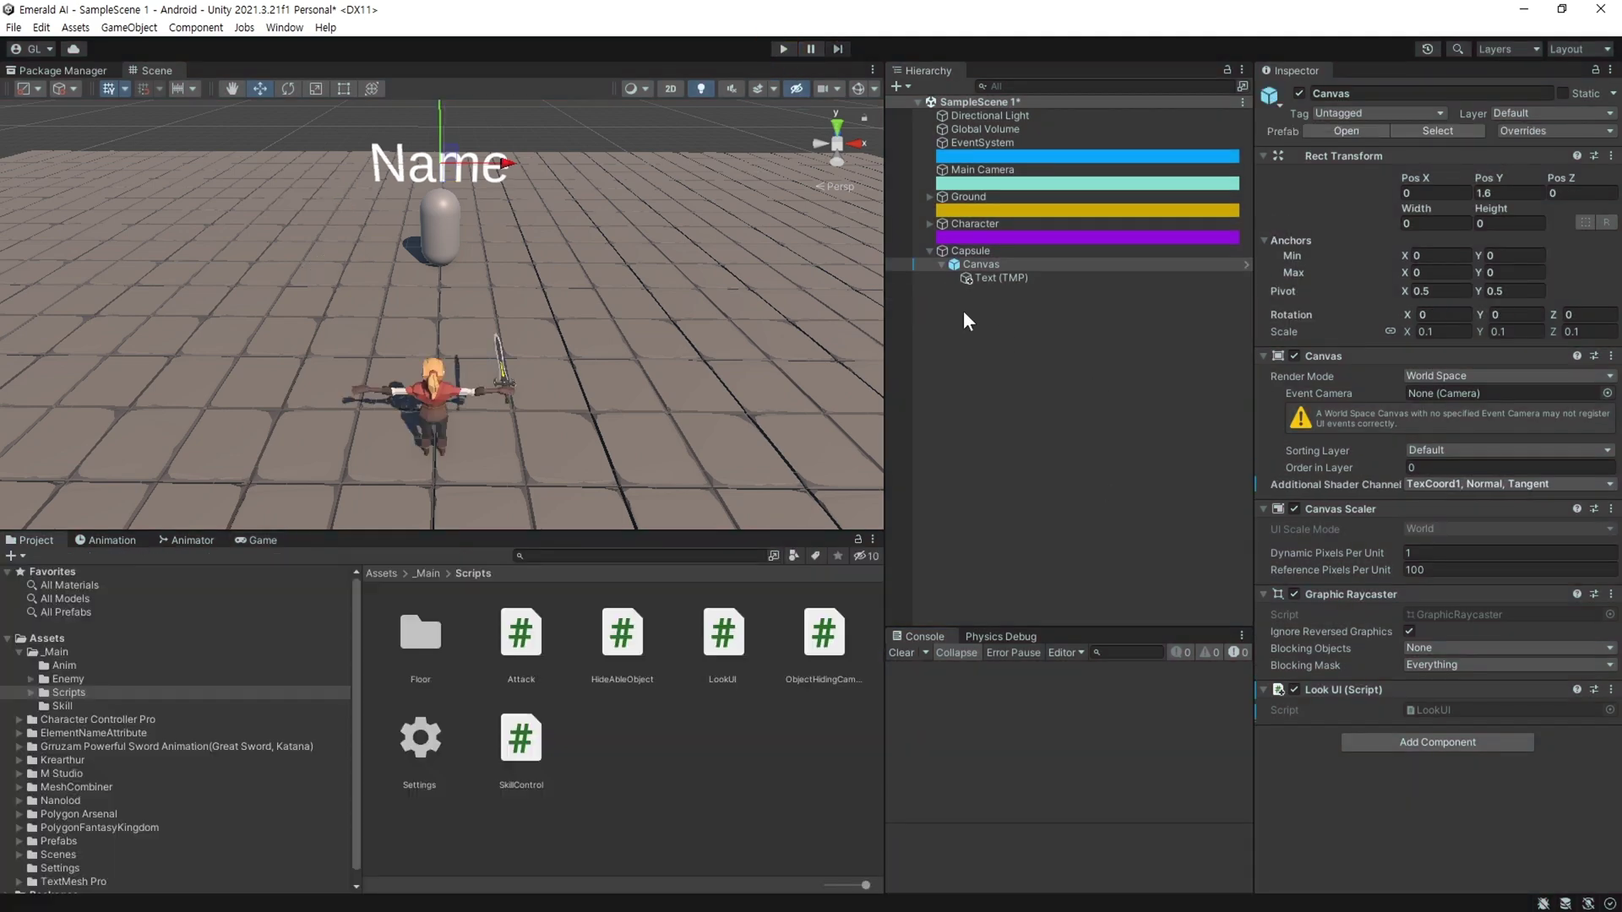
Step: Add a Slider to the second capsule's Canvas and colour its Fill red
{"action": "right_click", "coordinate": [968, 287]}
{"action": "left_click", "coordinate": [1242, 745]}
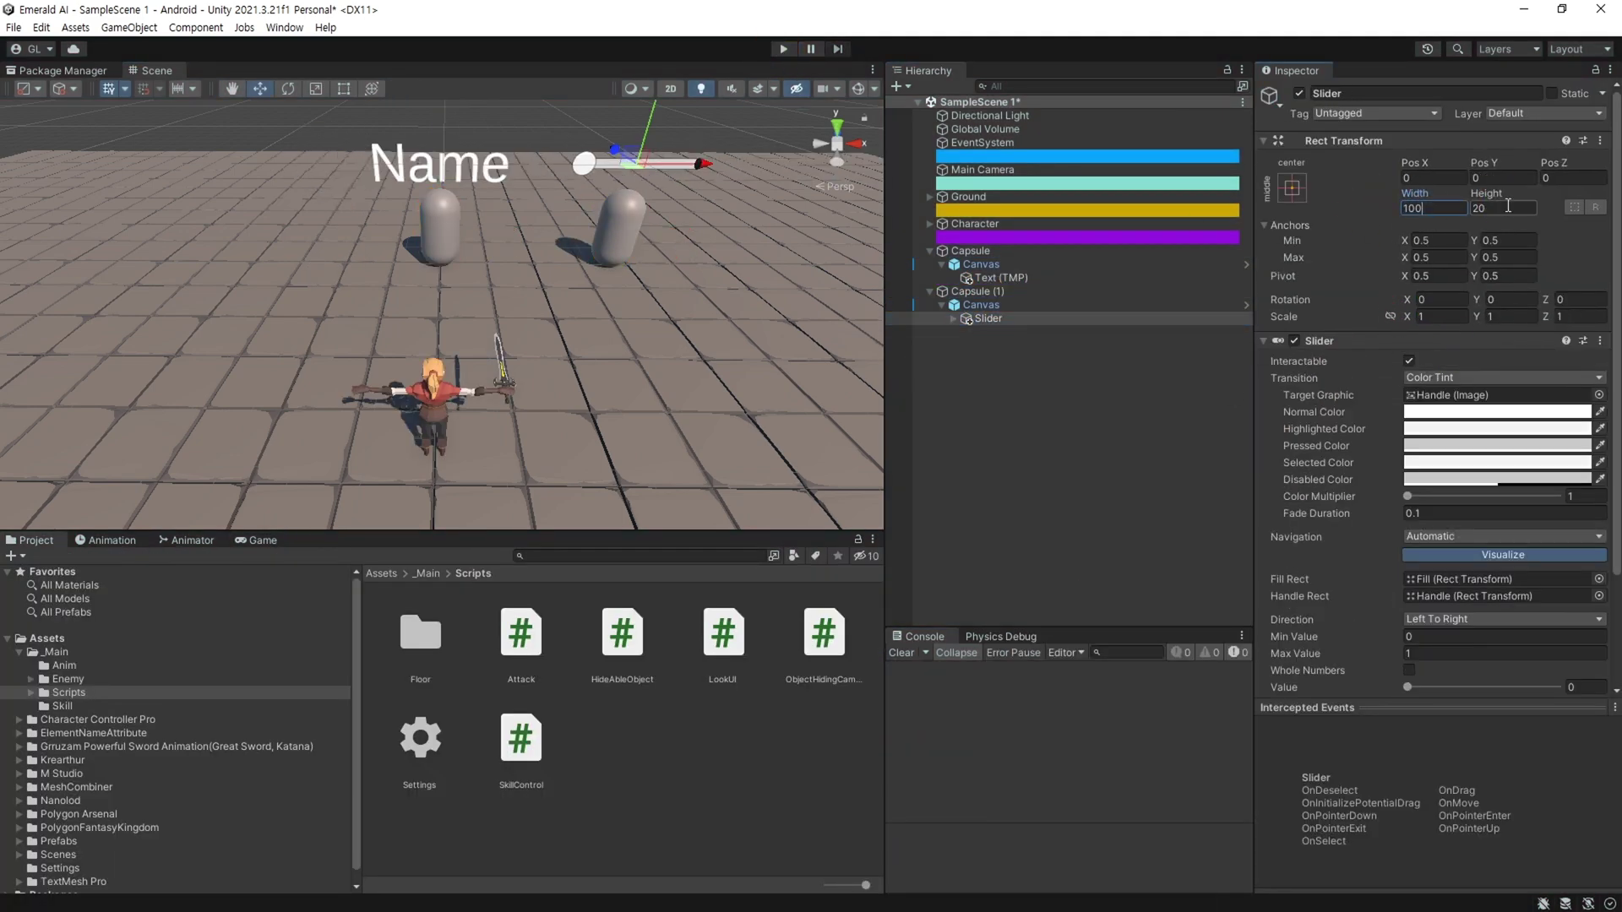
{"action": "double_click", "coordinate": [1470, 579]}
{"action": "left_click", "coordinate": [1411, 440]}
{"action": "left_click", "coordinate": [1508, 501]}
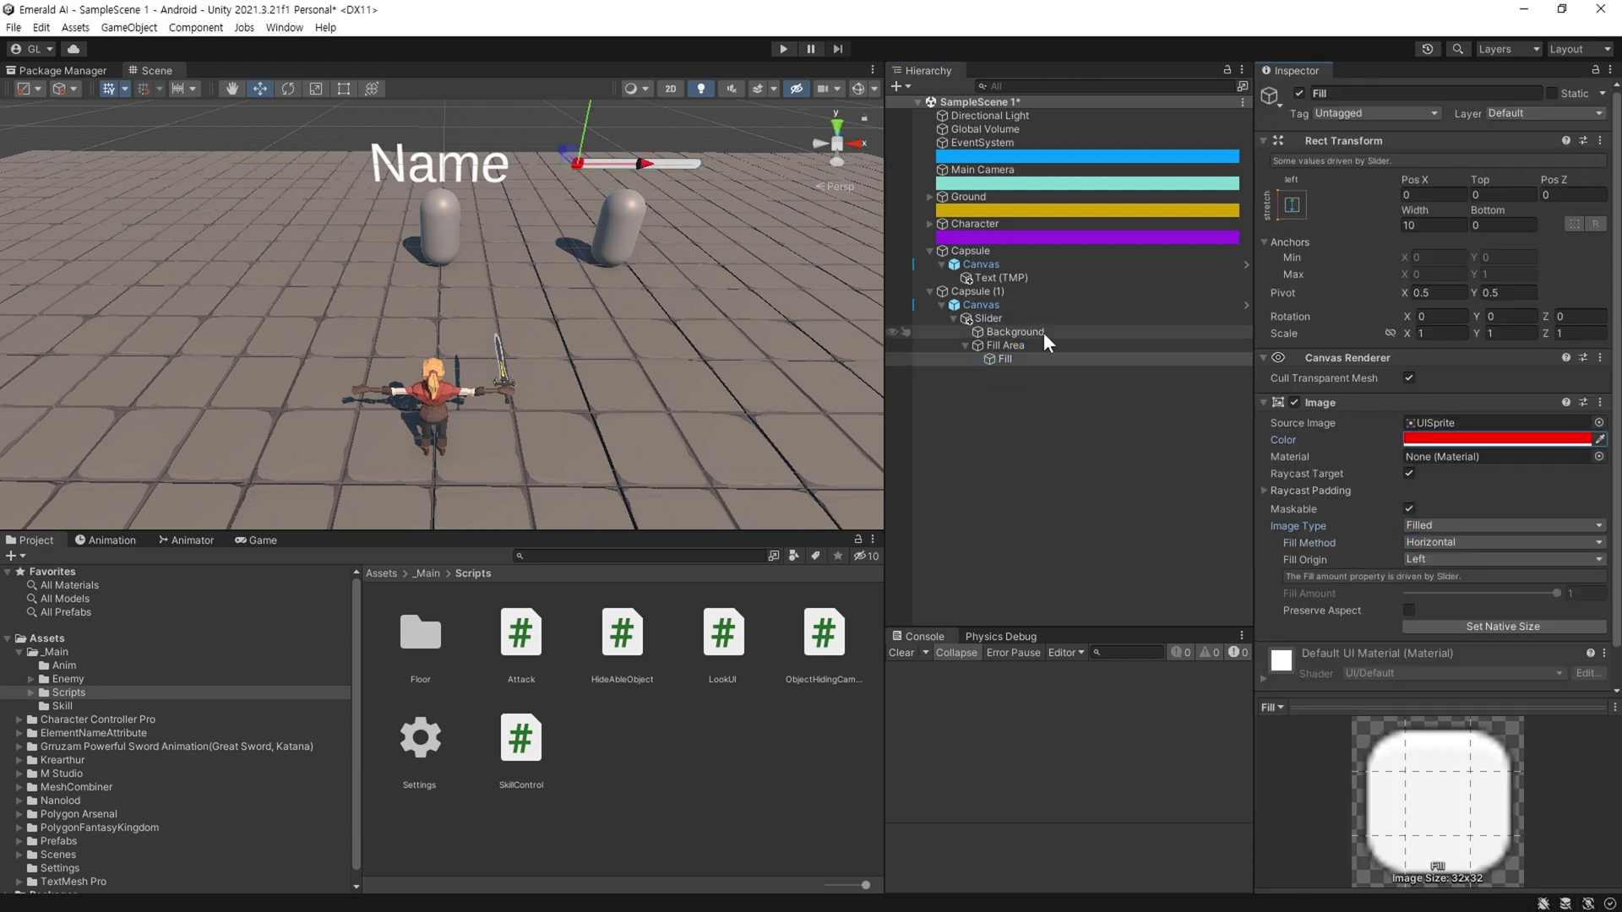
Step: Adjust the Fill Area and Fill offsets to -6 and 1, then enter Play mode
{"action": "left_click", "coordinate": [988, 317]}
{"action": "scroll", "coordinate": [1437, 423], "scroll_direction": "down", "scroll_amount": 3}
{"action": "double_click", "coordinate": [1004, 358]}
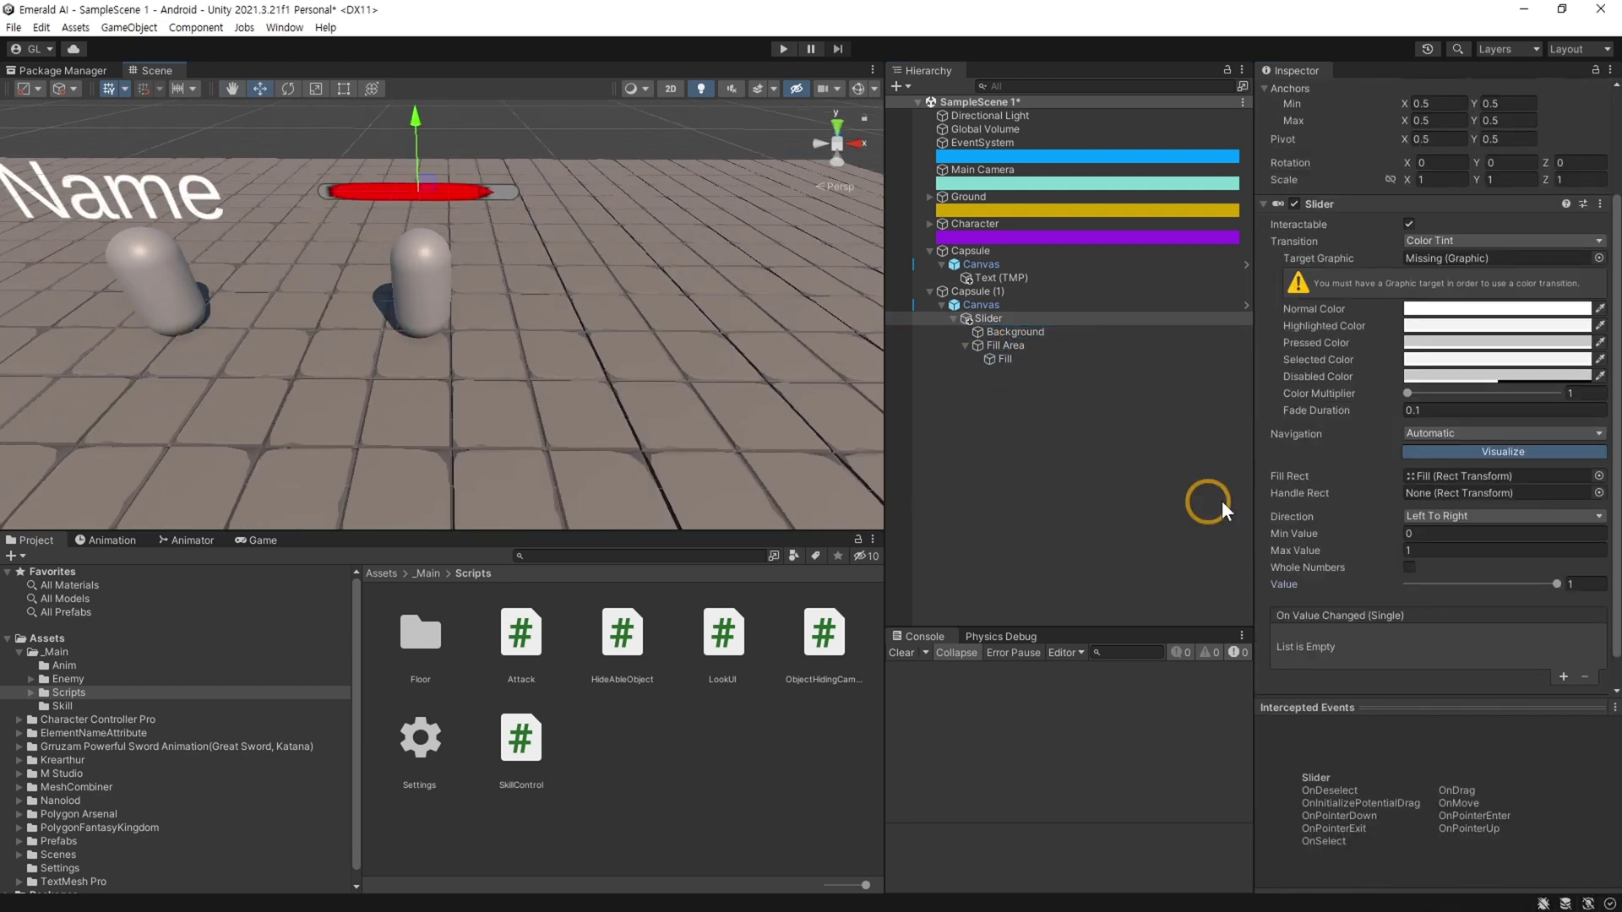
{"action": "left_click_drag", "start_coordinate": [1436, 188], "coordinate": [1402, 187]}
{"action": "left_click", "coordinate": [1005, 345]}
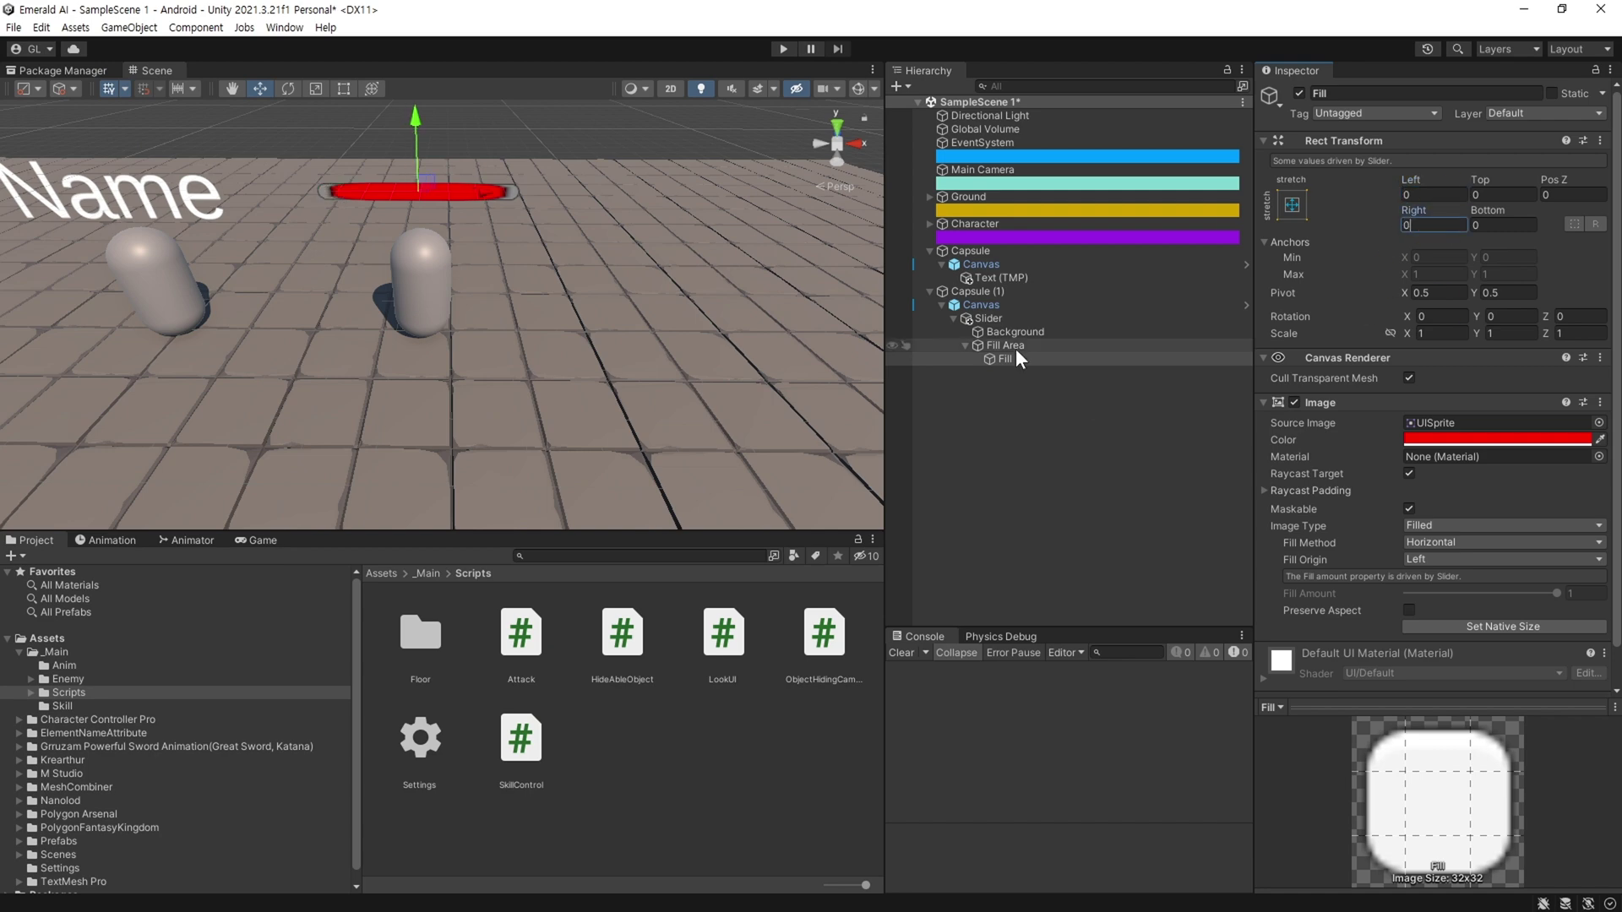
{"action": "type", "text": "-6"}
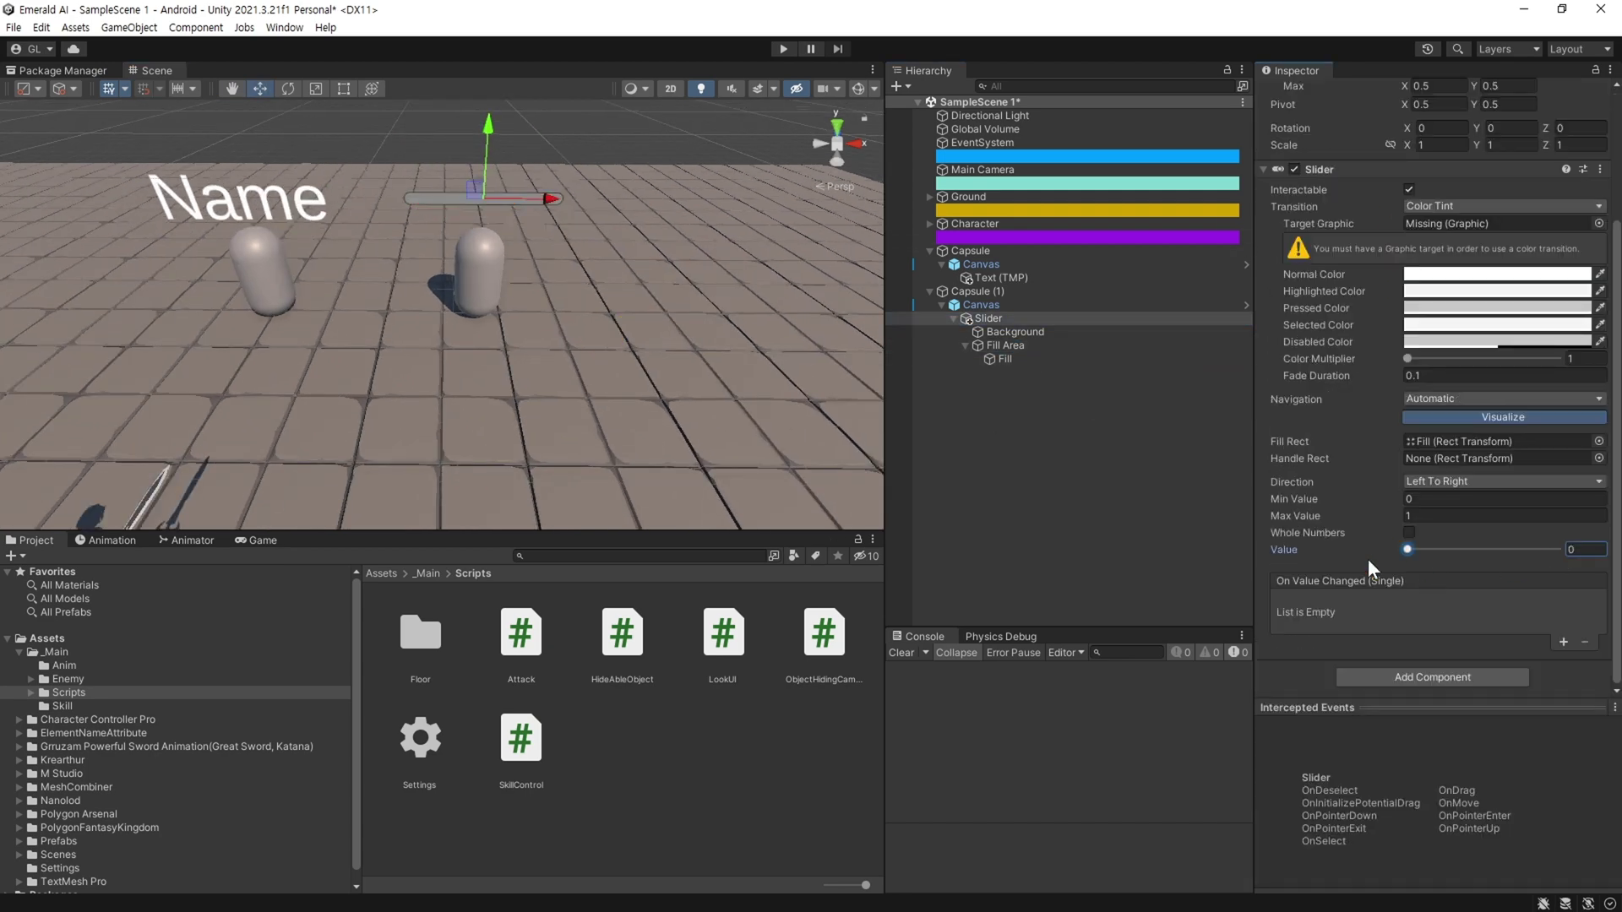
{"action": "left_click", "coordinate": [1005, 358]}
{"action": "left_click_drag", "start_coordinate": [1480, 179], "coordinate": [1500, 187]}
{"action": "left_click", "coordinate": [1499, 189]}
{"action": "type", "text": "1"}
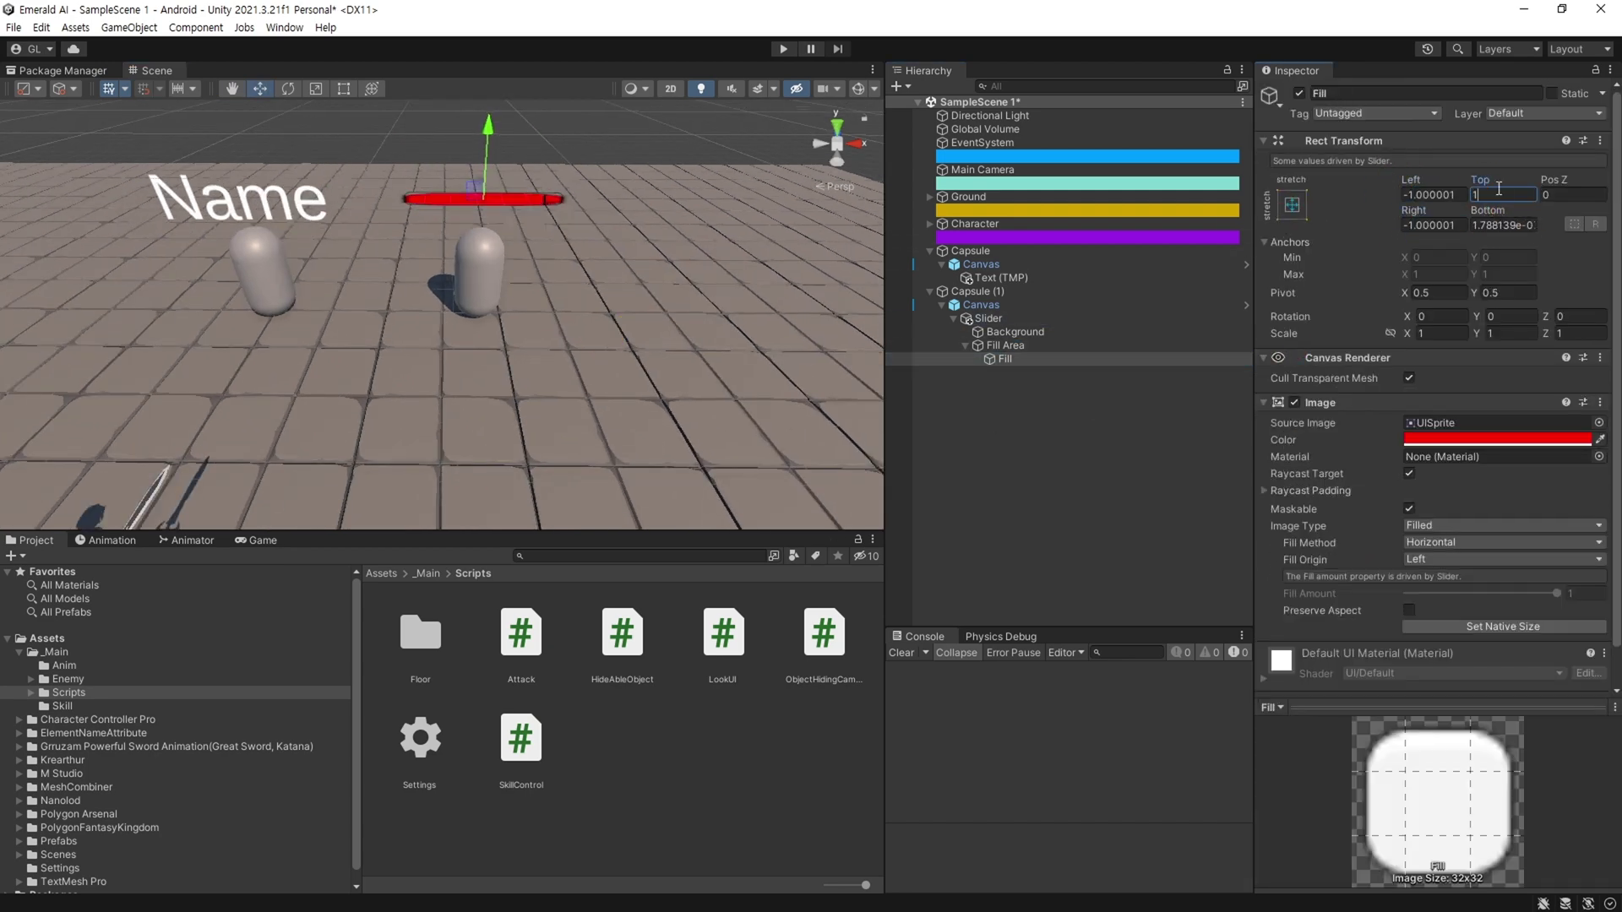
{"action": "key", "text": "ctrl+p"}
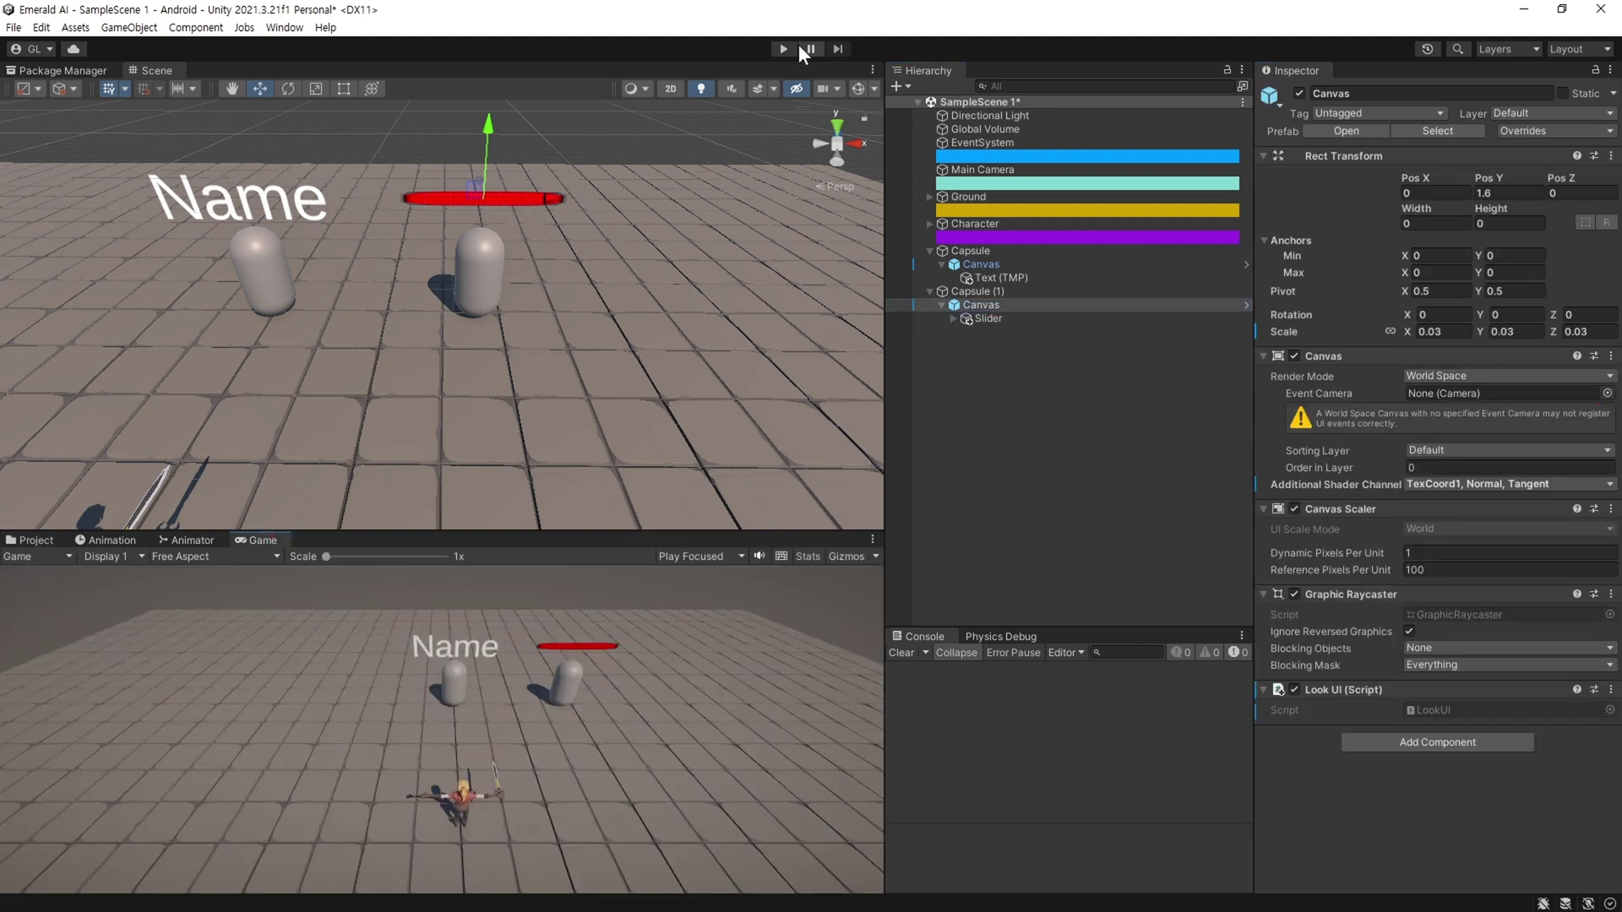
Step: Walk the character toward the capsules with W, then stop Play mode
{"action": "key", "text": "w"}
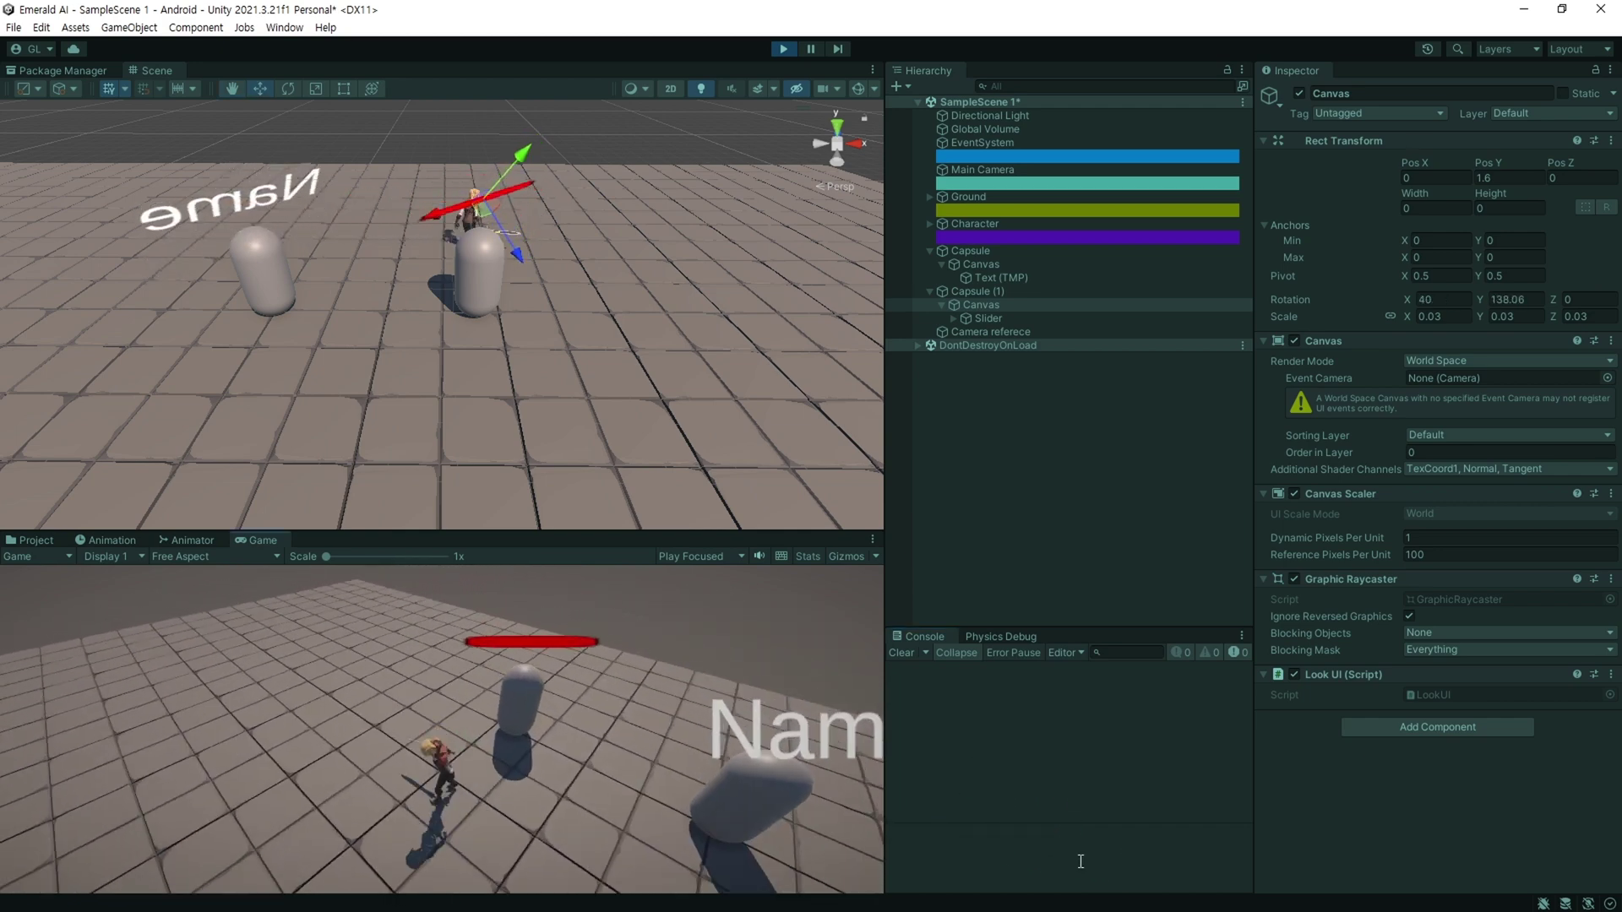
{"action": "key", "text": "ctrl+p"}
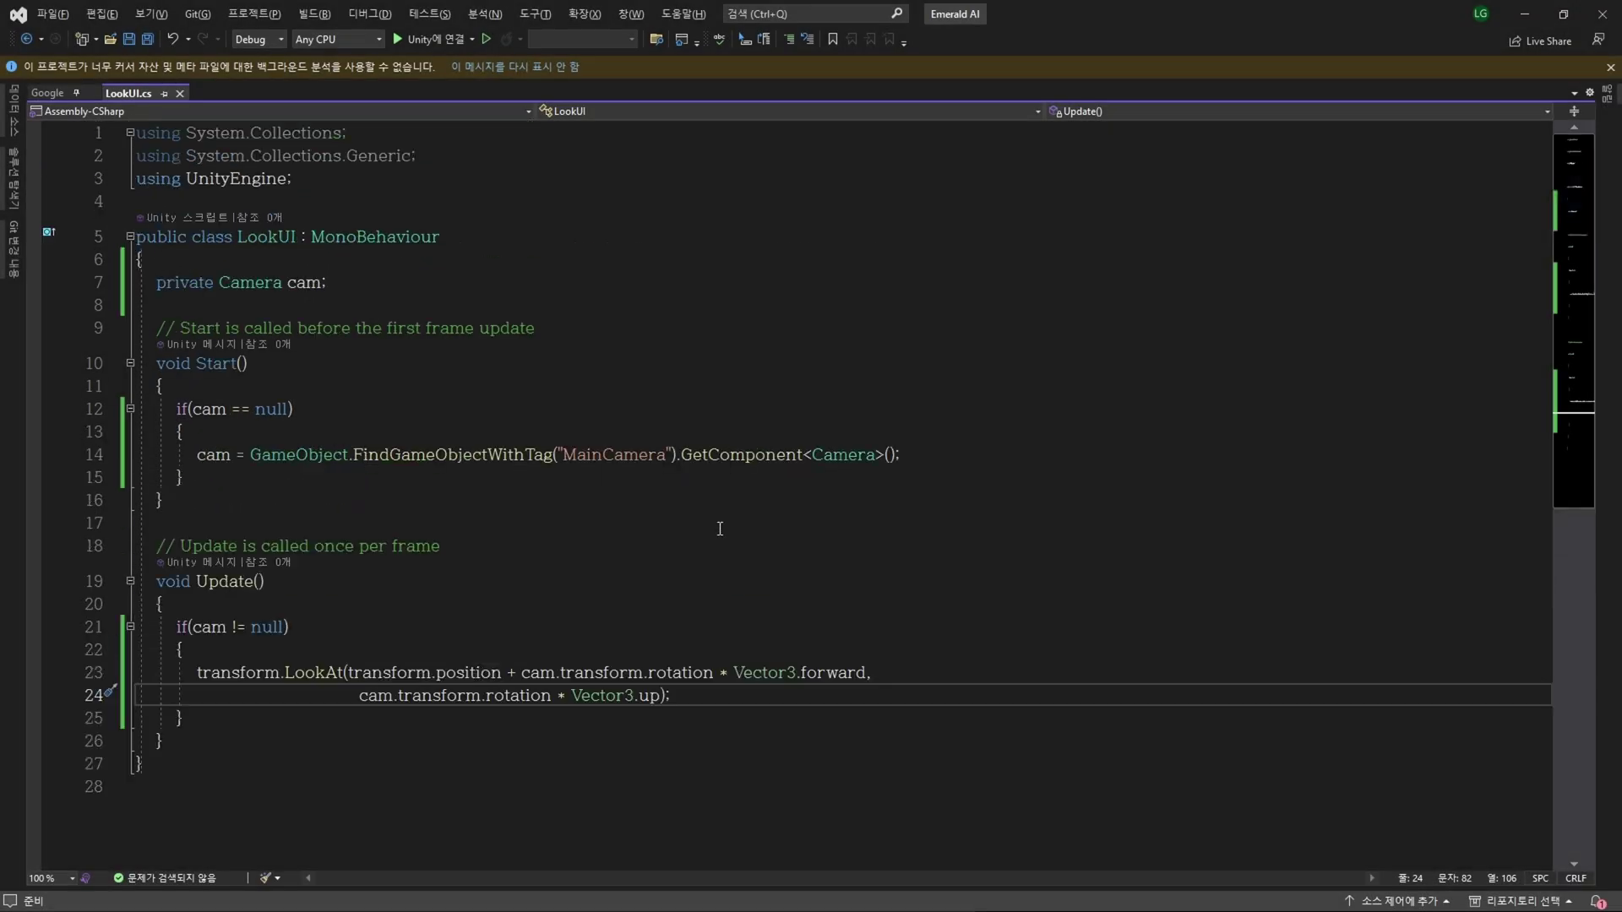
Step: Below the cam field, declare public float UIScaleSizeX = 0.05f and a duplicate renamed UIScaleSizeY
{"action": "left_click", "coordinate": [726, 291]}
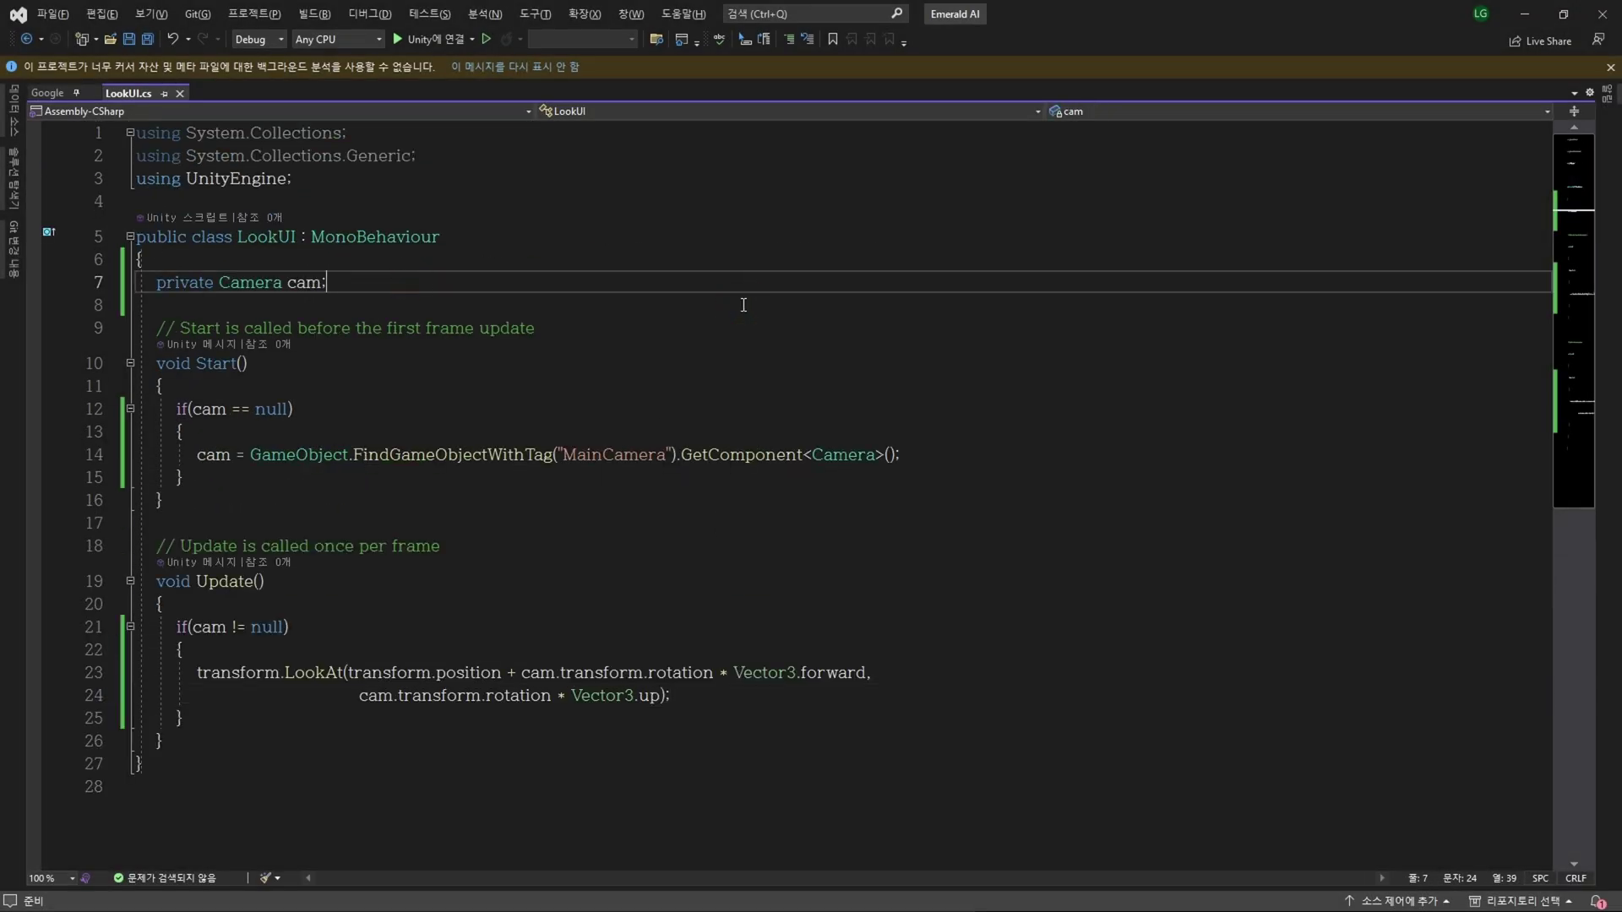
{"action": "key", "text": "Return"}
{"action": "type", "text": "public"}
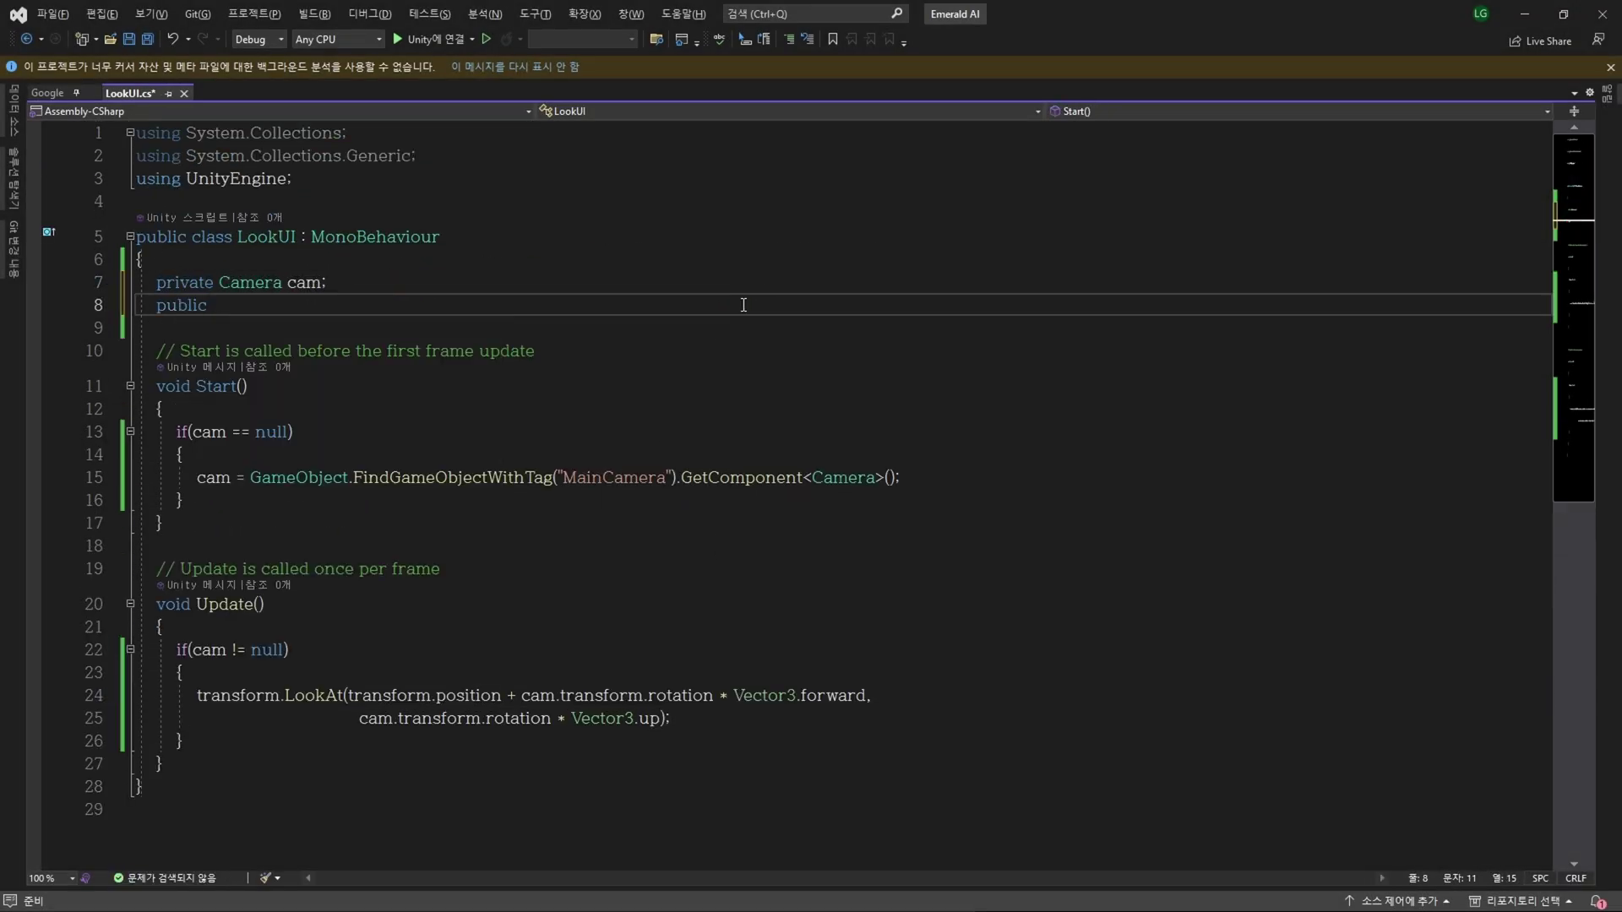
{"action": "type", "text": " float UIScale"}
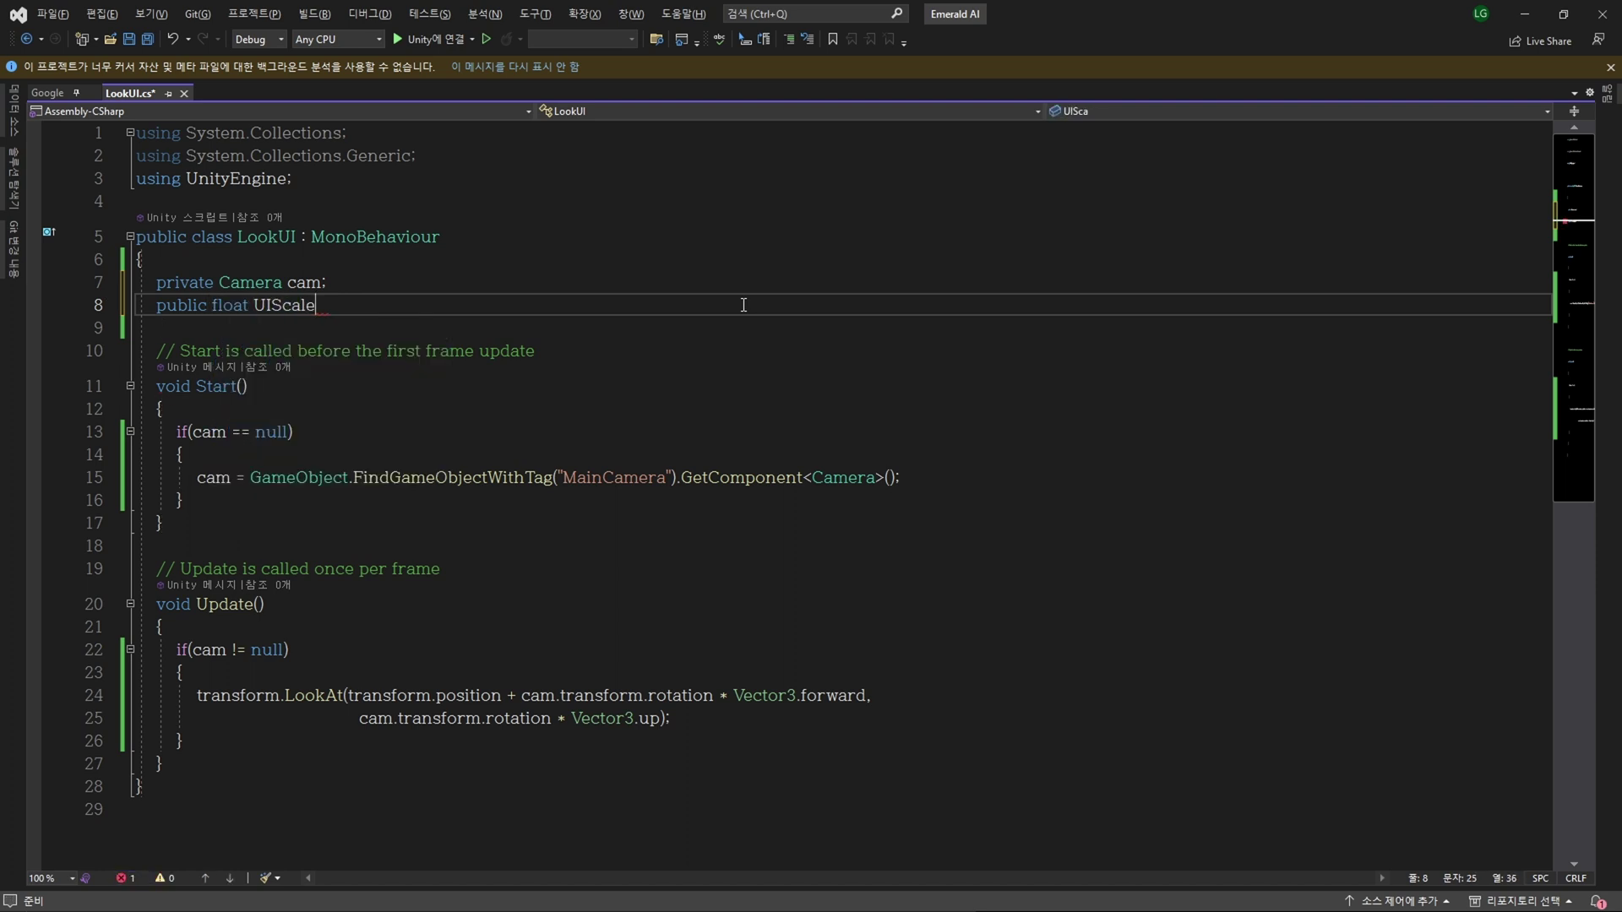
{"action": "type", "text": "S"}
{"action": "type", "text": "izeX = 0.05f;"}
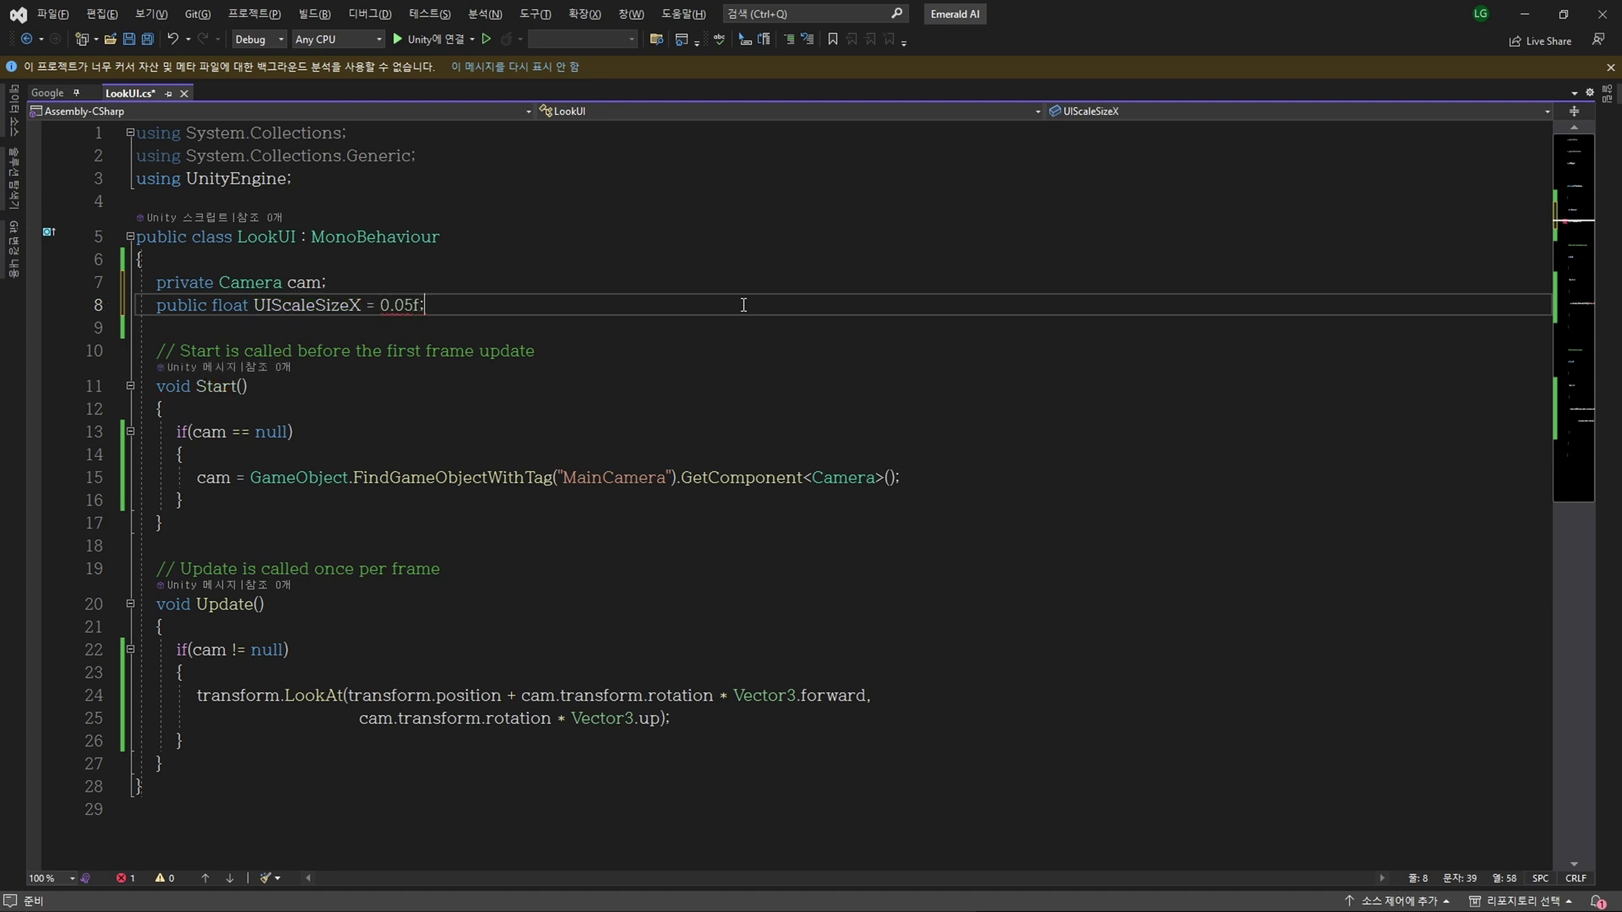
{"action": "key", "text": "shift+Home"}
{"action": "key", "text": "ctrl+c"}
{"action": "key", "text": "End"}
{"action": "key", "text": "Return"}
{"action": "key", "text": "ctrl+v"}
{"action": "key", "text": "Delete"}
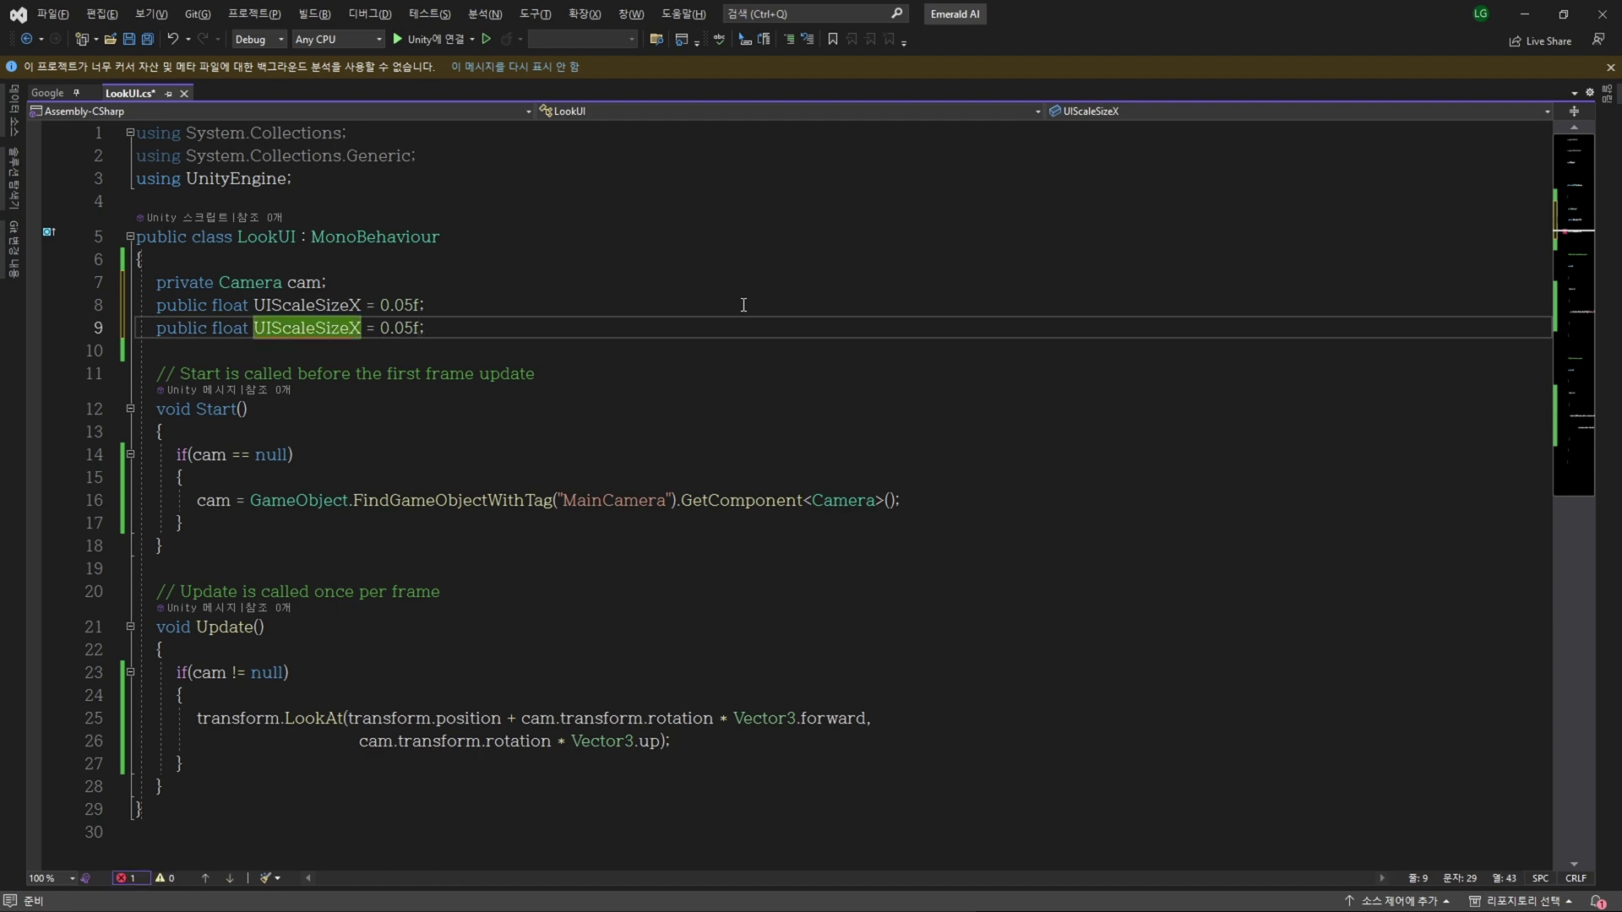
{"action": "type", "text": "Y"}
{"action": "key", "text": "End"}
Step: Add a blank line below the LookAt statement in Update for new code
{"action": "scroll", "coordinate": [620, 426], "scroll_direction": "down", "scroll_amount": 3}
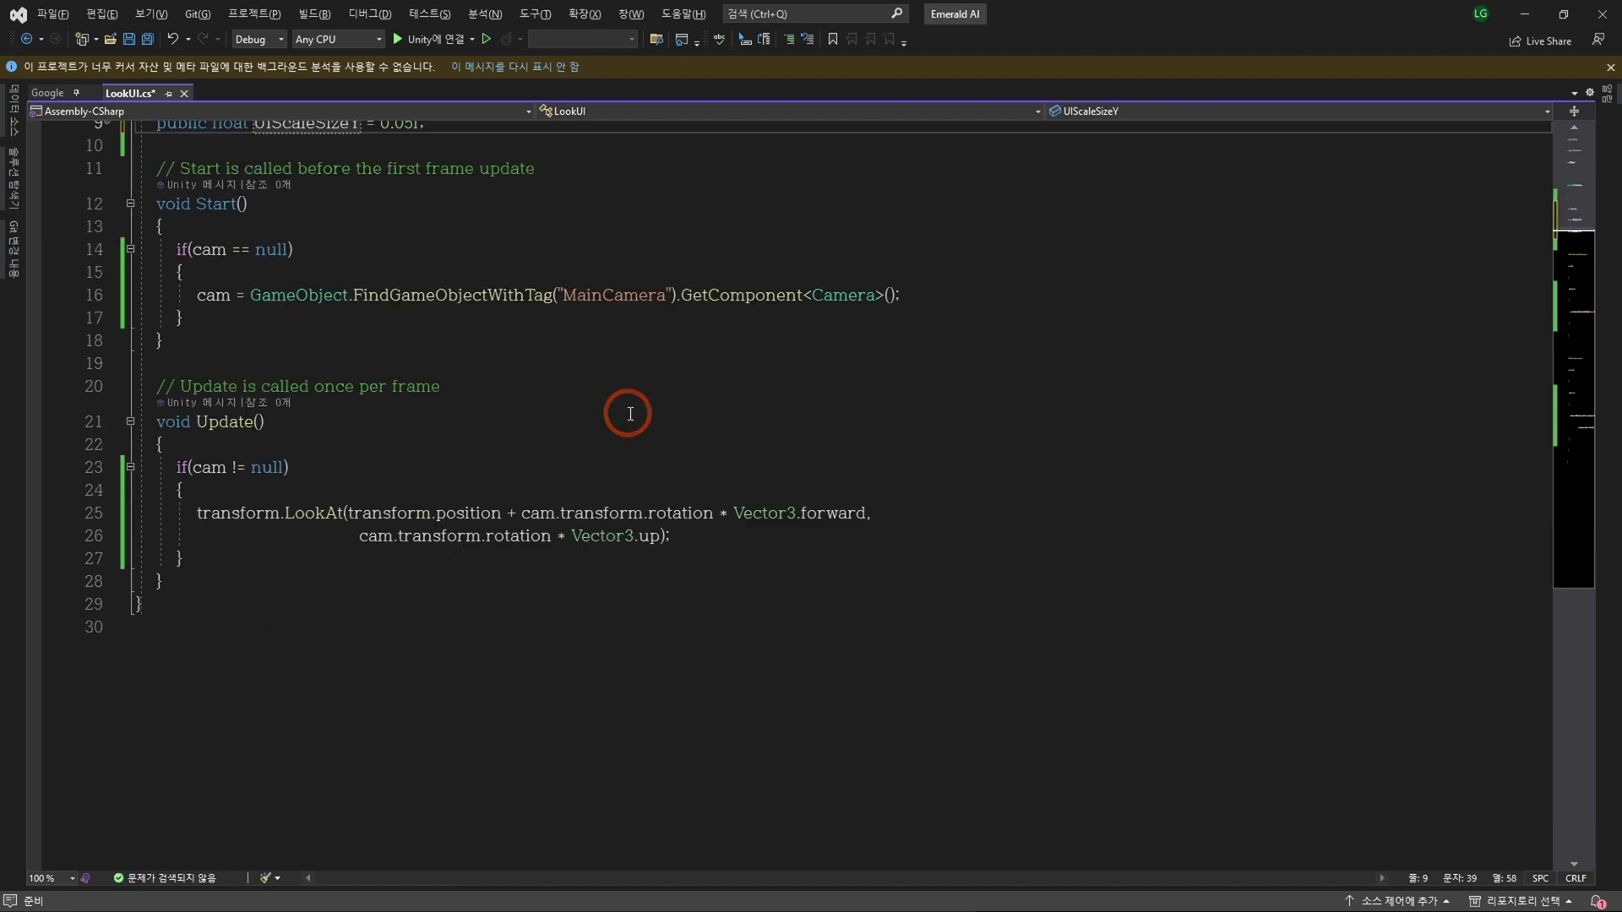
{"action": "scroll", "coordinate": [620, 426], "scroll_direction": "up", "scroll_amount": 1}
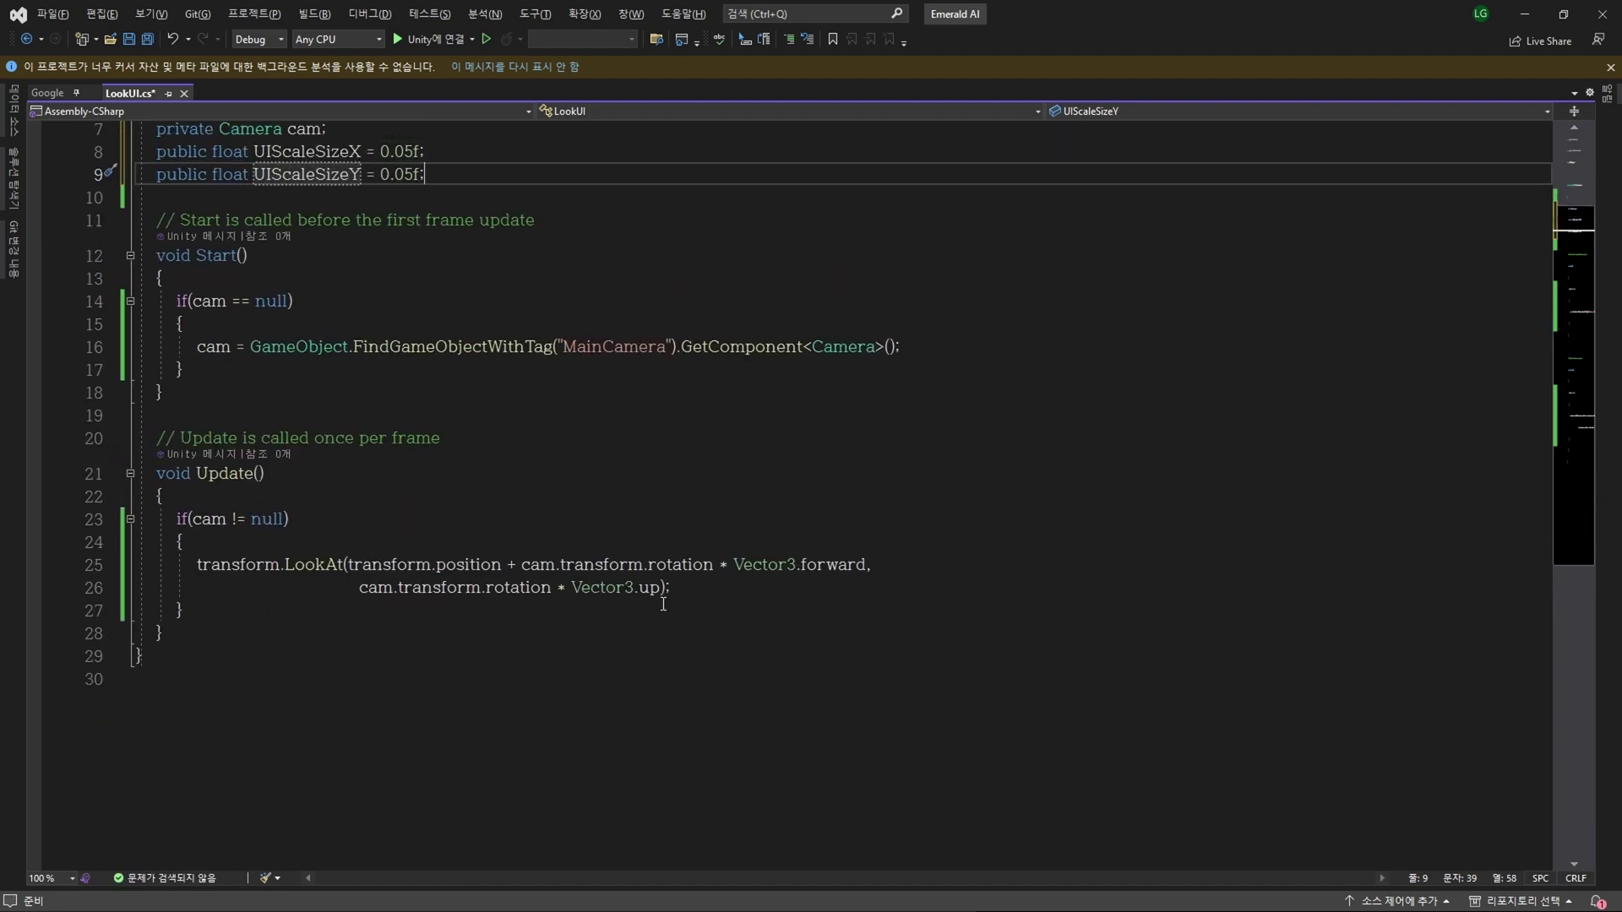
{"action": "scroll", "coordinate": [663, 604], "scroll_direction": "down", "scroll_amount": 1}
{"action": "left_click", "coordinate": [710, 520]}
{"action": "key", "text": "Return"}
{"action": "key", "text": "Return"}
Step: Under LookAt, start the line 'transform.localScale = new Vector3' using IntelliSense completions
{"action": "scroll", "coordinate": [907, 585], "scroll_direction": "down", "scroll_amount": 1}
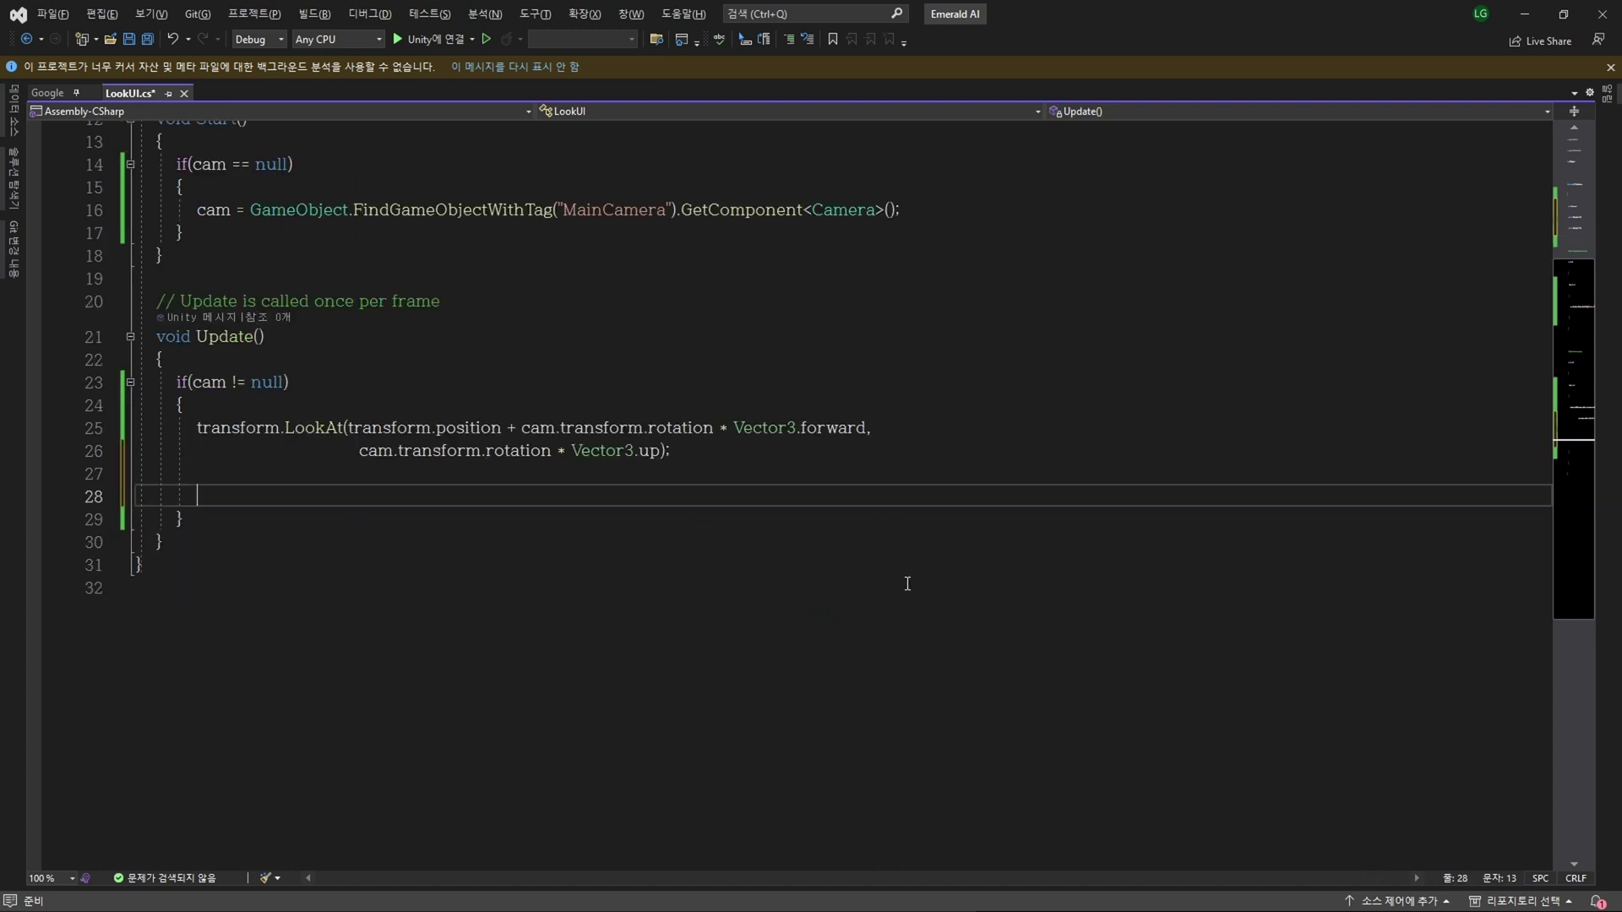
{"action": "type", "text": "tra"}
{"action": "key", "text": "Tab"}
{"action": "type", "text": ".lo"}
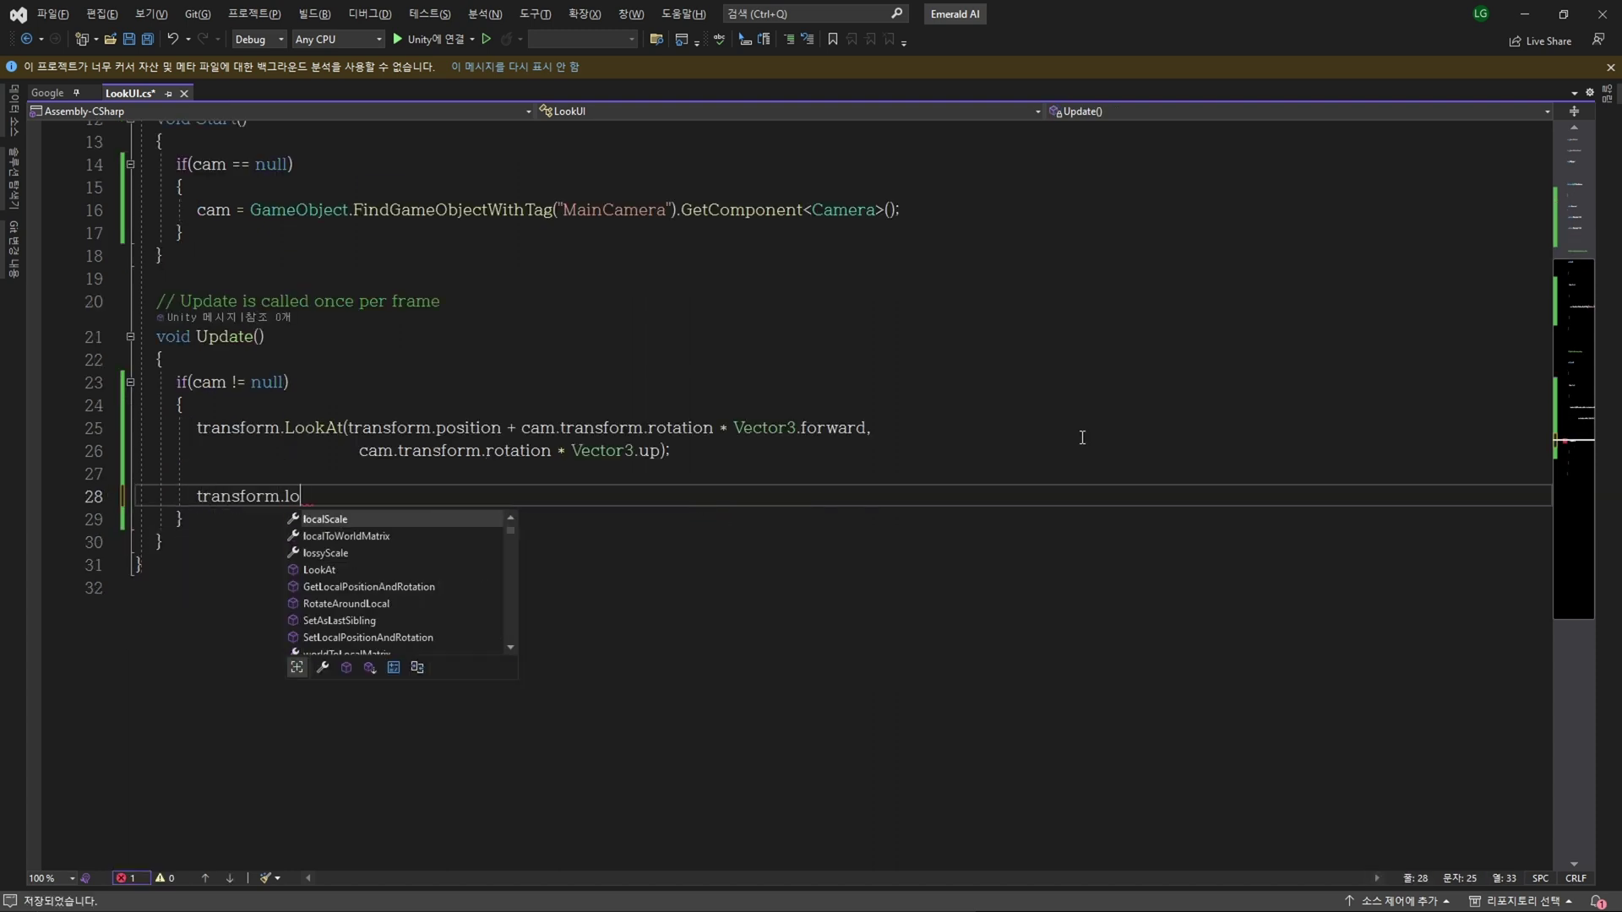
{"action": "key", "text": "Tab"}
{"action": "type", "text": "ew "}
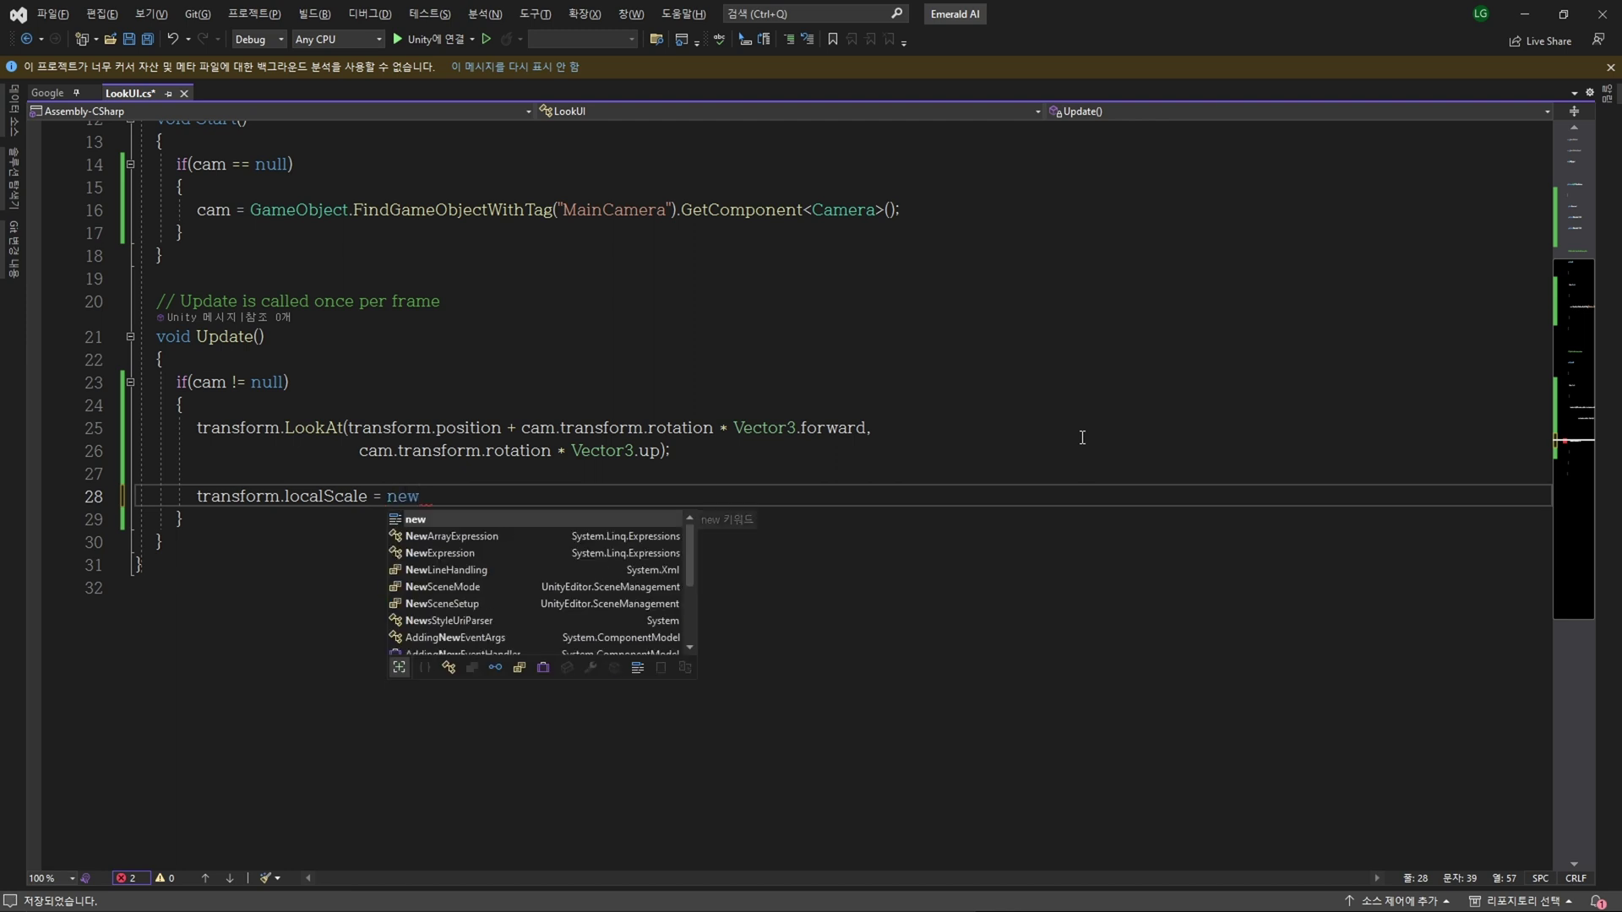
{"action": "type", "text": "V"}
{"action": "key", "text": "Tab"}
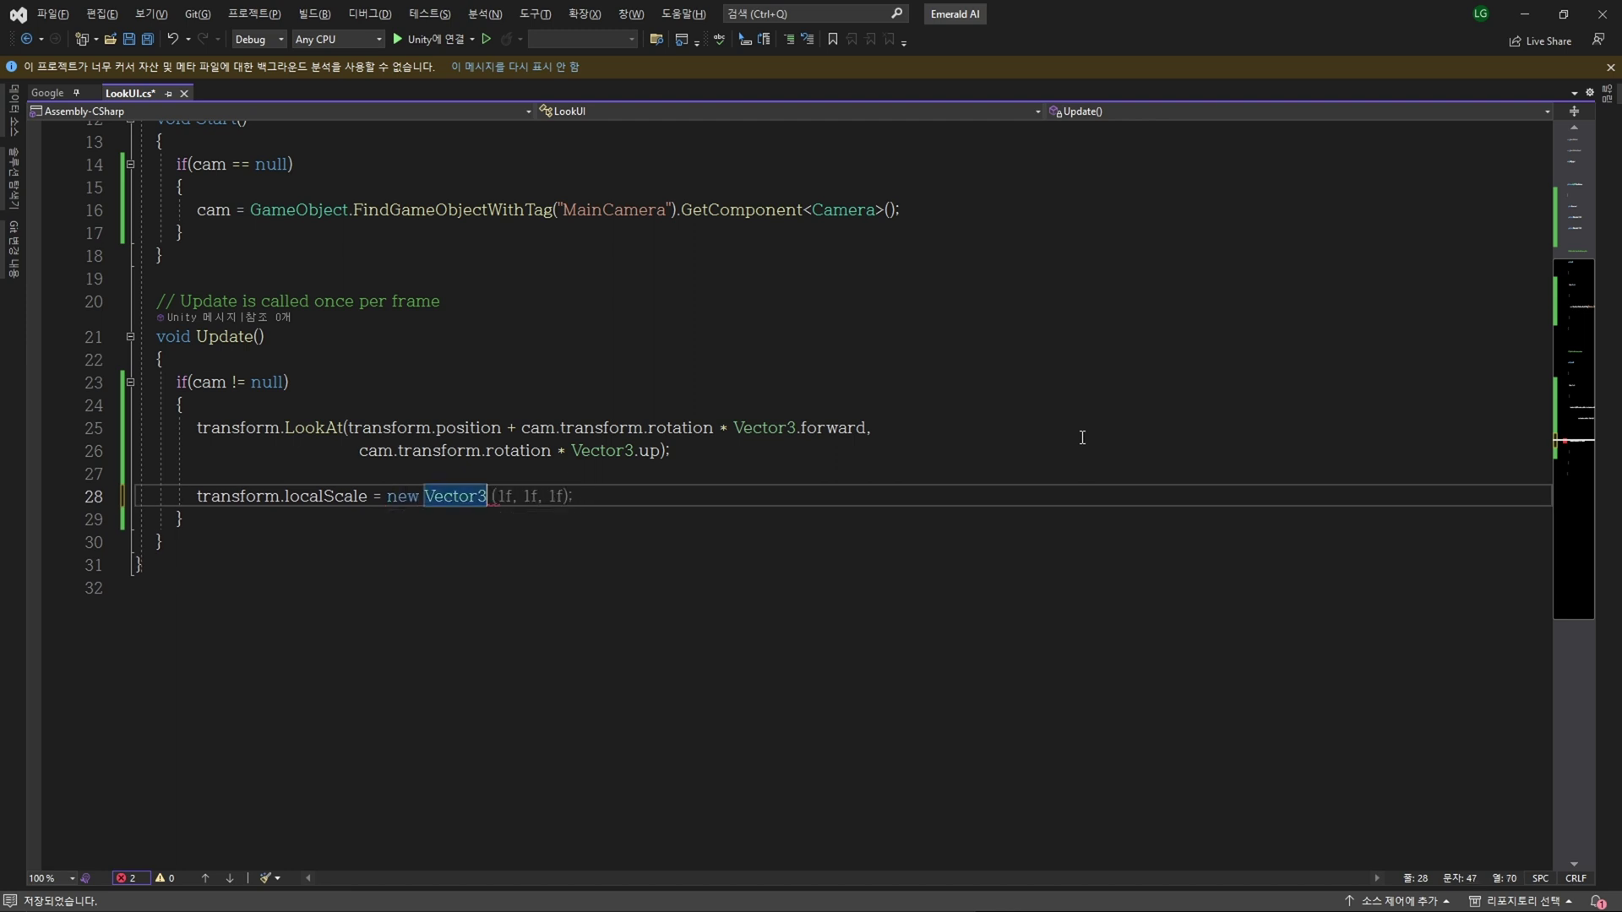
Step: Pass UIScaleSizeX, UIScaleSizeY and 0.05f as the Vector3 arguments, then save LookUI
{"action": "type", "text": "();"}
{"action": "type", "text": "uis"}
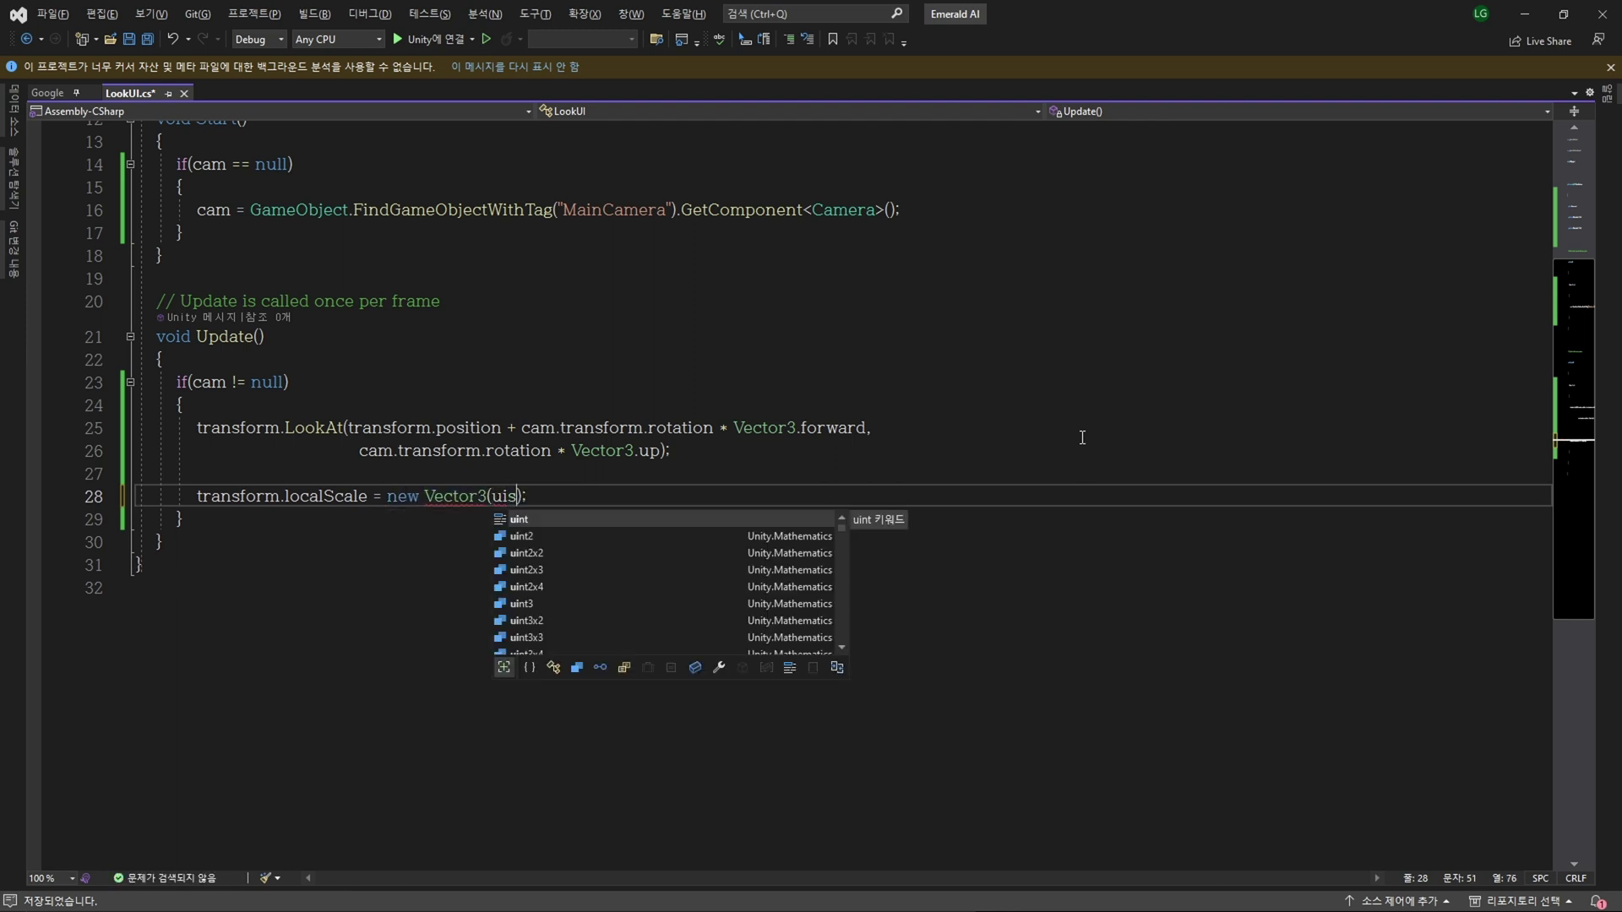
{"action": "type", "text": "x"}
{"action": "key", "text": "Tab"}
{"action": "type", "text": ","}
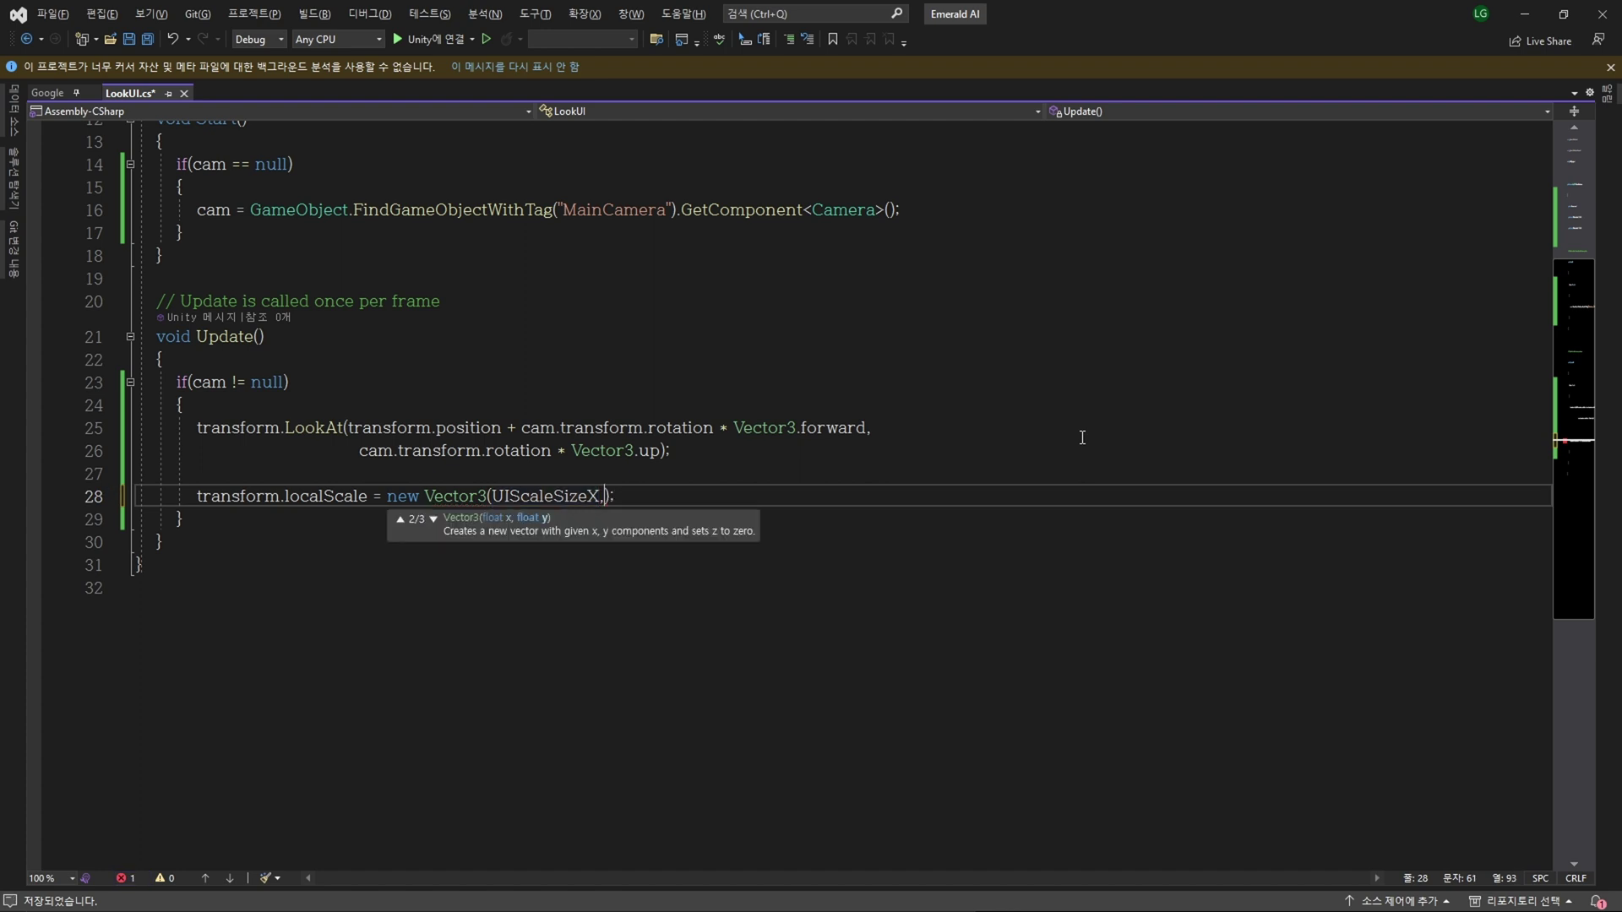
{"action": "type", "text": "s"}
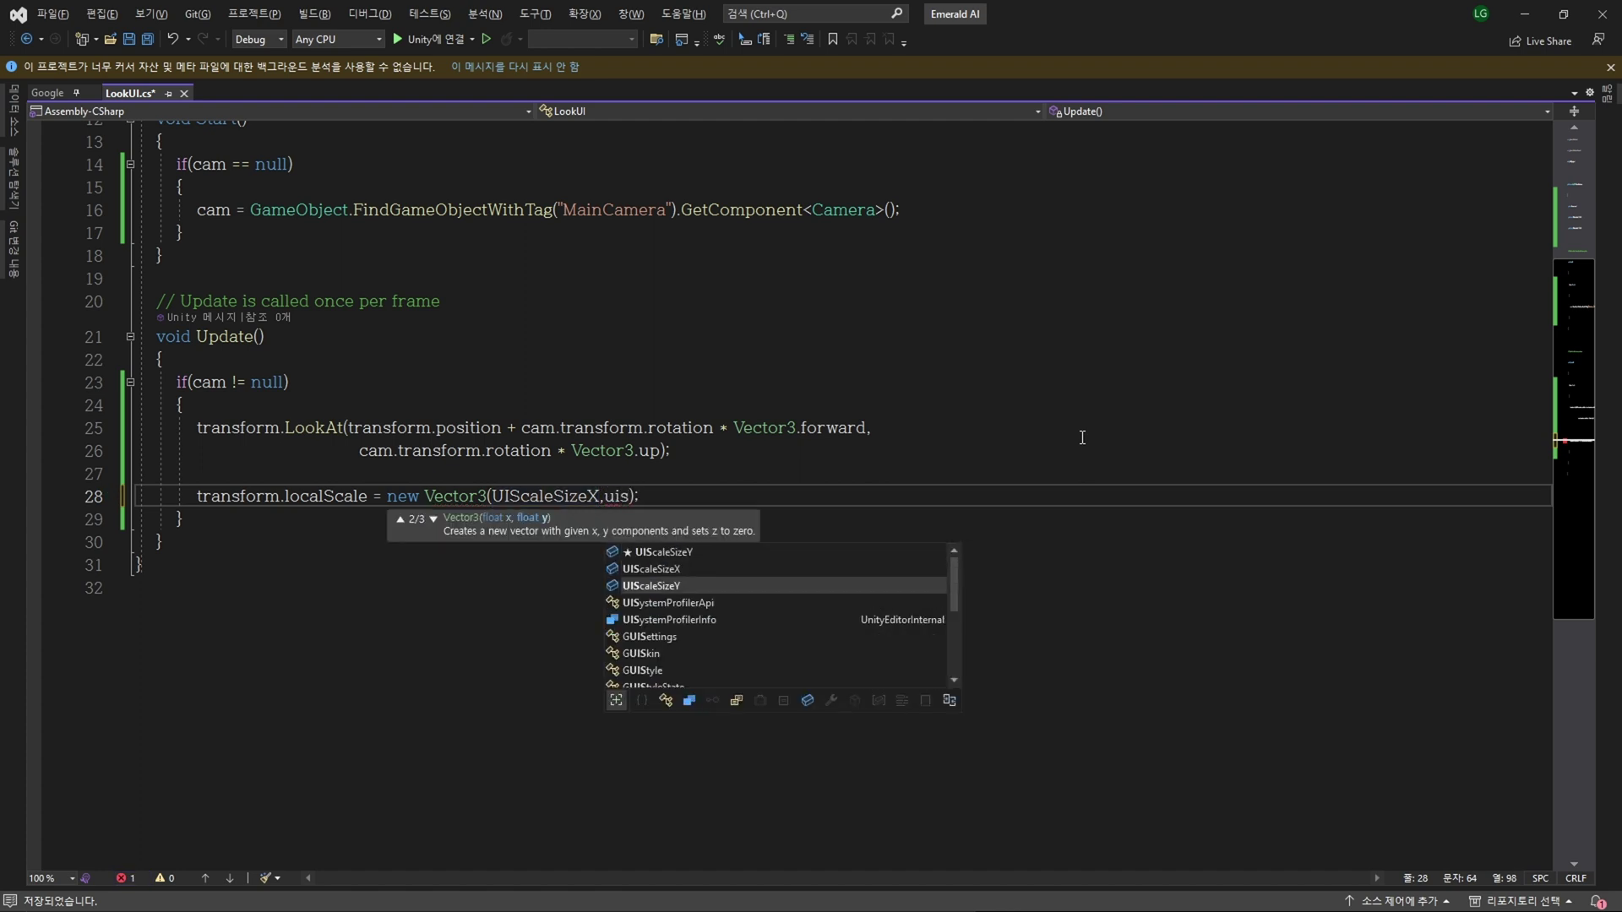
{"action": "type", "text": "y"}
{"action": "key", "text": "Tab"}
{"action": "type", "text": ","}
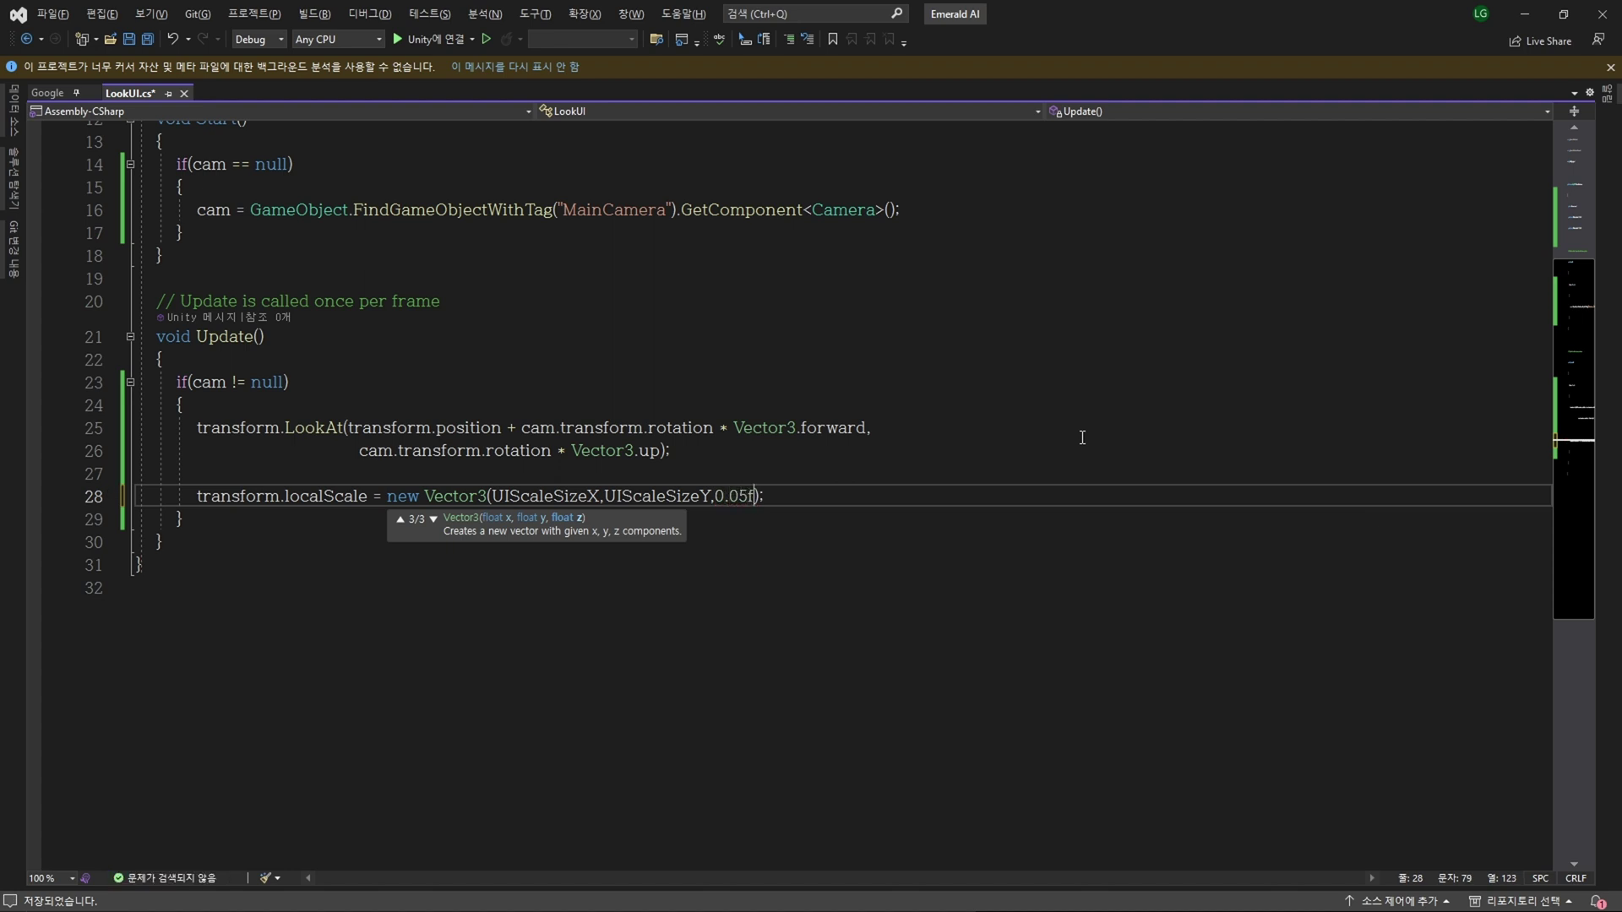
{"action": "key", "text": "ctrl+s"}
{"action": "key", "text": "alt+Tab"}
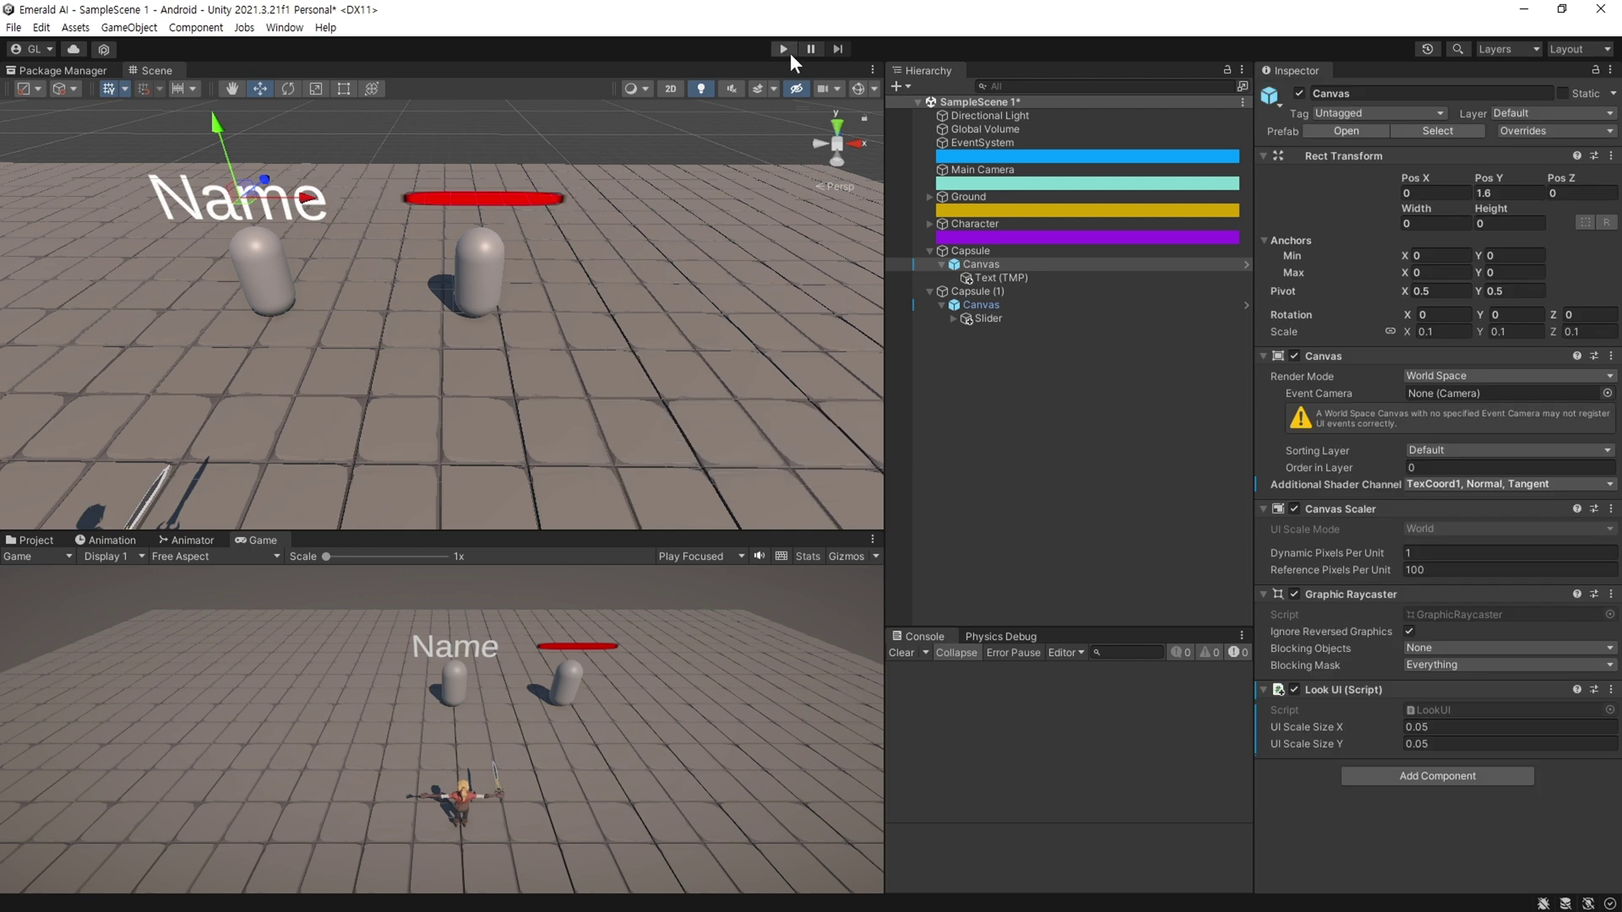
Step: Play the scene and set the Name label canvas's UI Scale Size X and Y to 0.1
{"action": "left_click", "coordinate": [787, 51]}
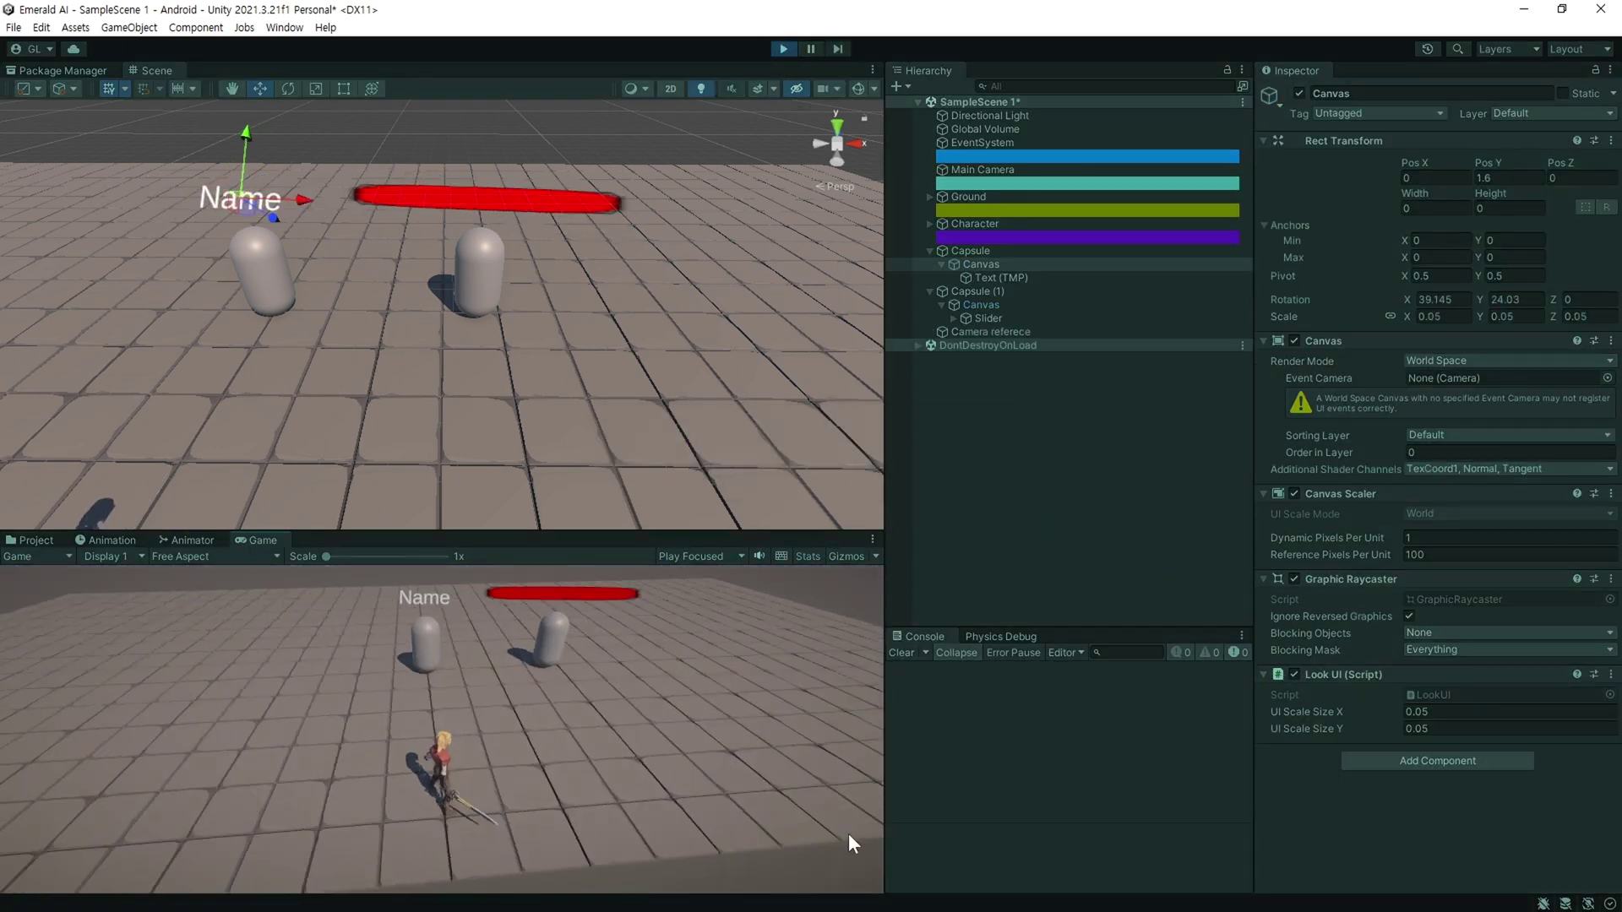
{"action": "left_click", "coordinate": [1457, 832]}
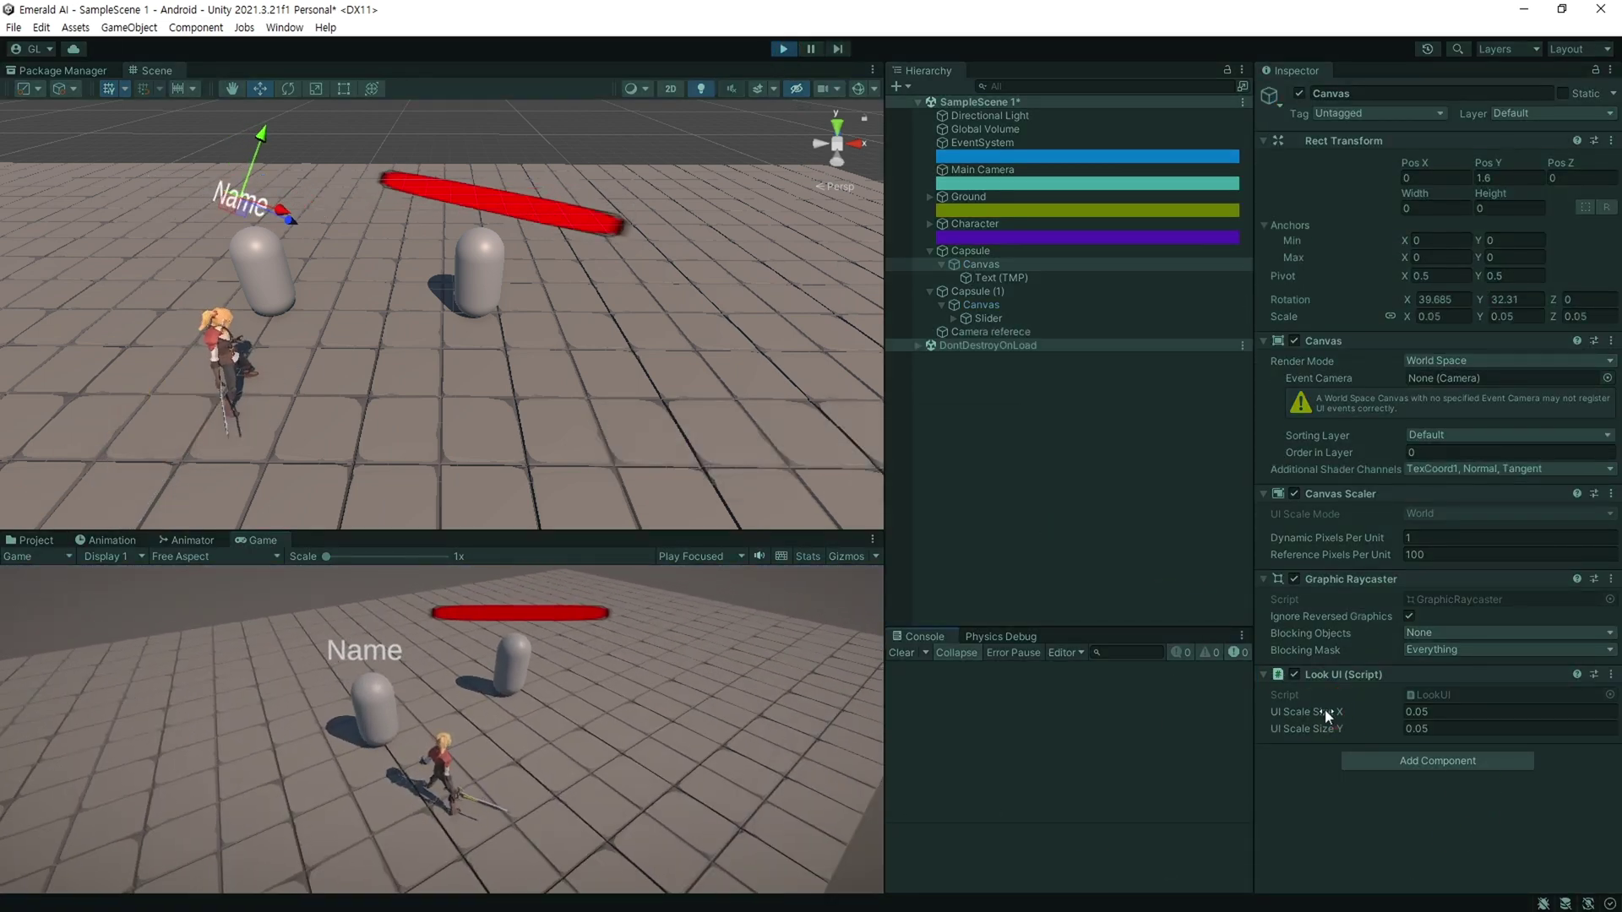
{"action": "left_click", "coordinate": [981, 265]}
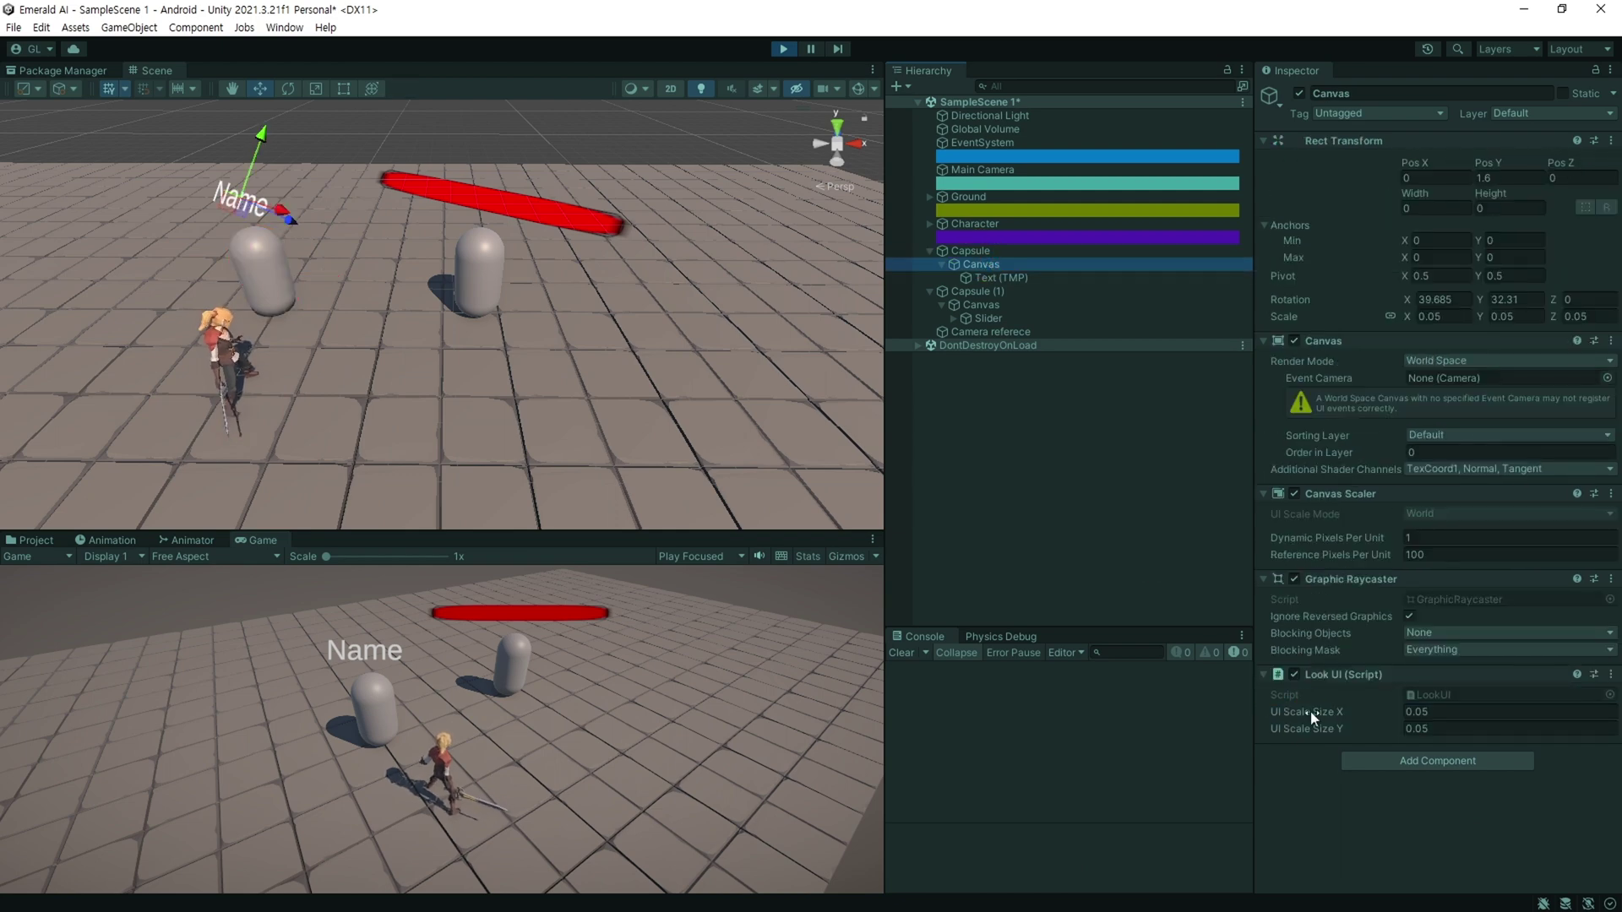
{"action": "left_click_drag", "start_coordinate": [1310, 711], "coordinate": [1316, 713]}
{"action": "type", "text": "0.1"}
{"action": "left_click", "coordinate": [1445, 724]}
{"action": "type", "text": "0.1"}
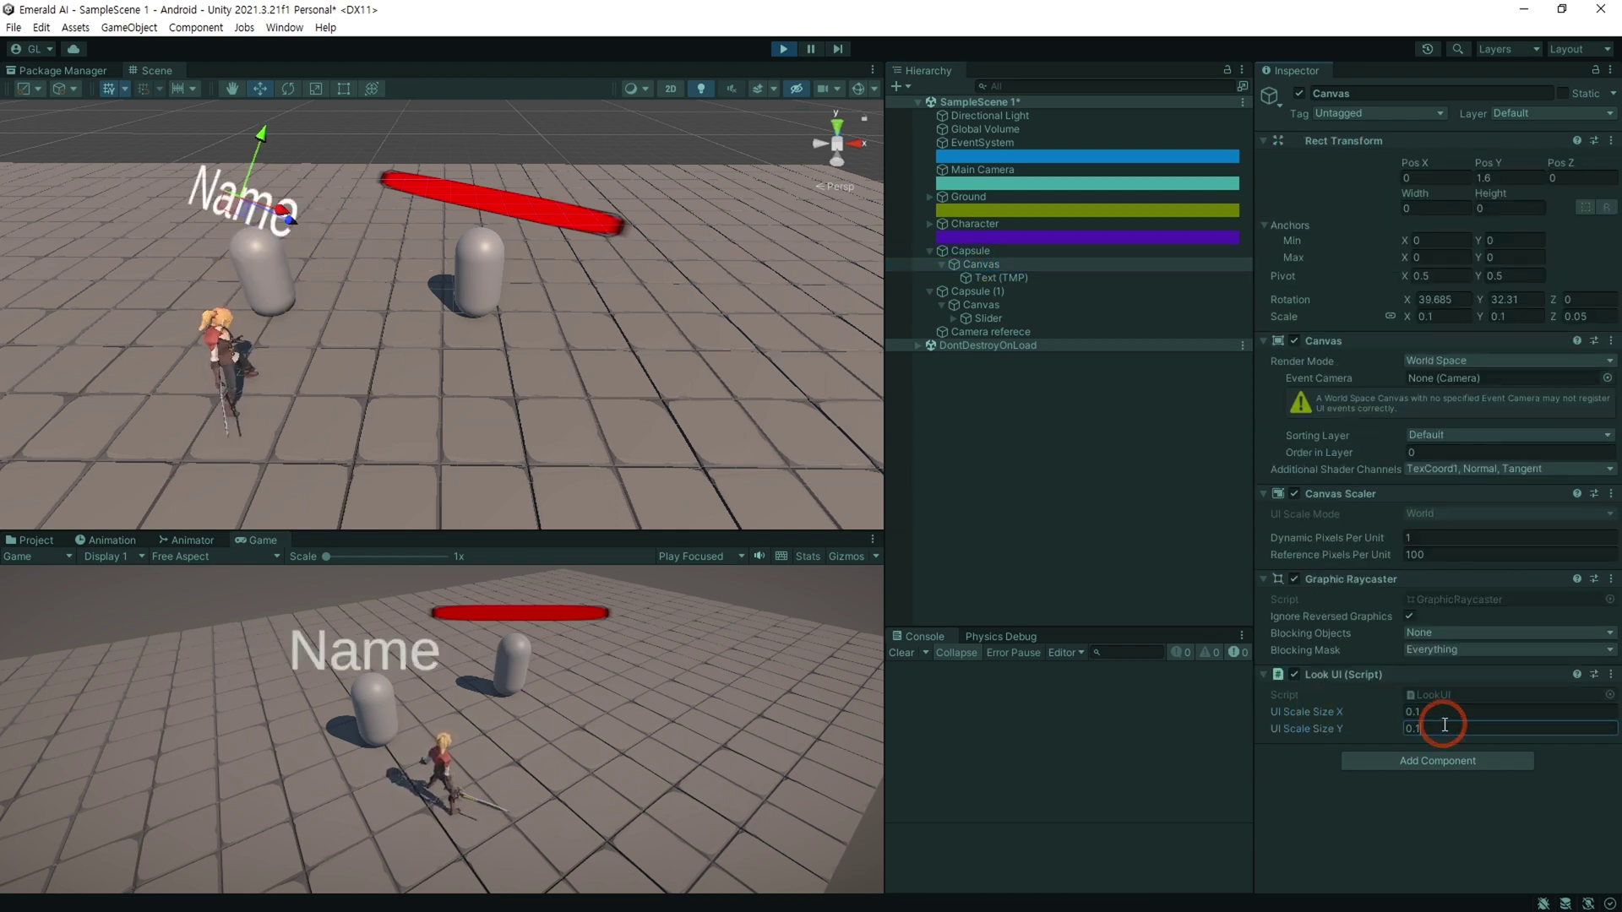
Step: Try health bar UI Scale Size X 0.02 and a taller Y, then stop playing
{"action": "left_click", "coordinate": [1002, 306]}
{"action": "left_click", "coordinate": [1428, 711]}
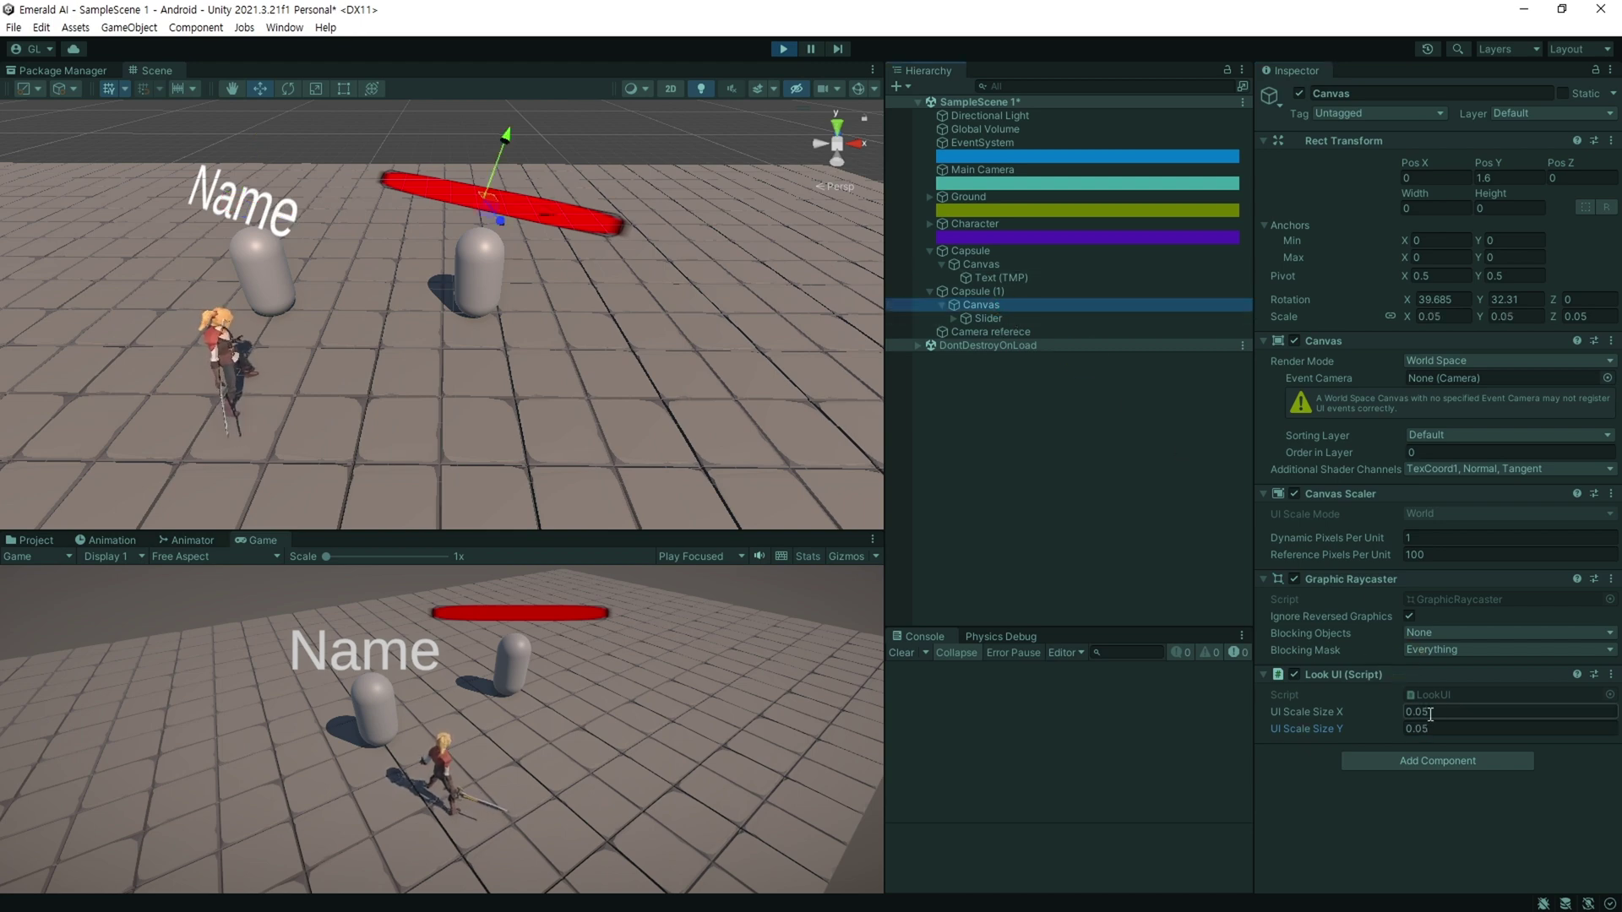
{"action": "type", "text": "0.020.02"}
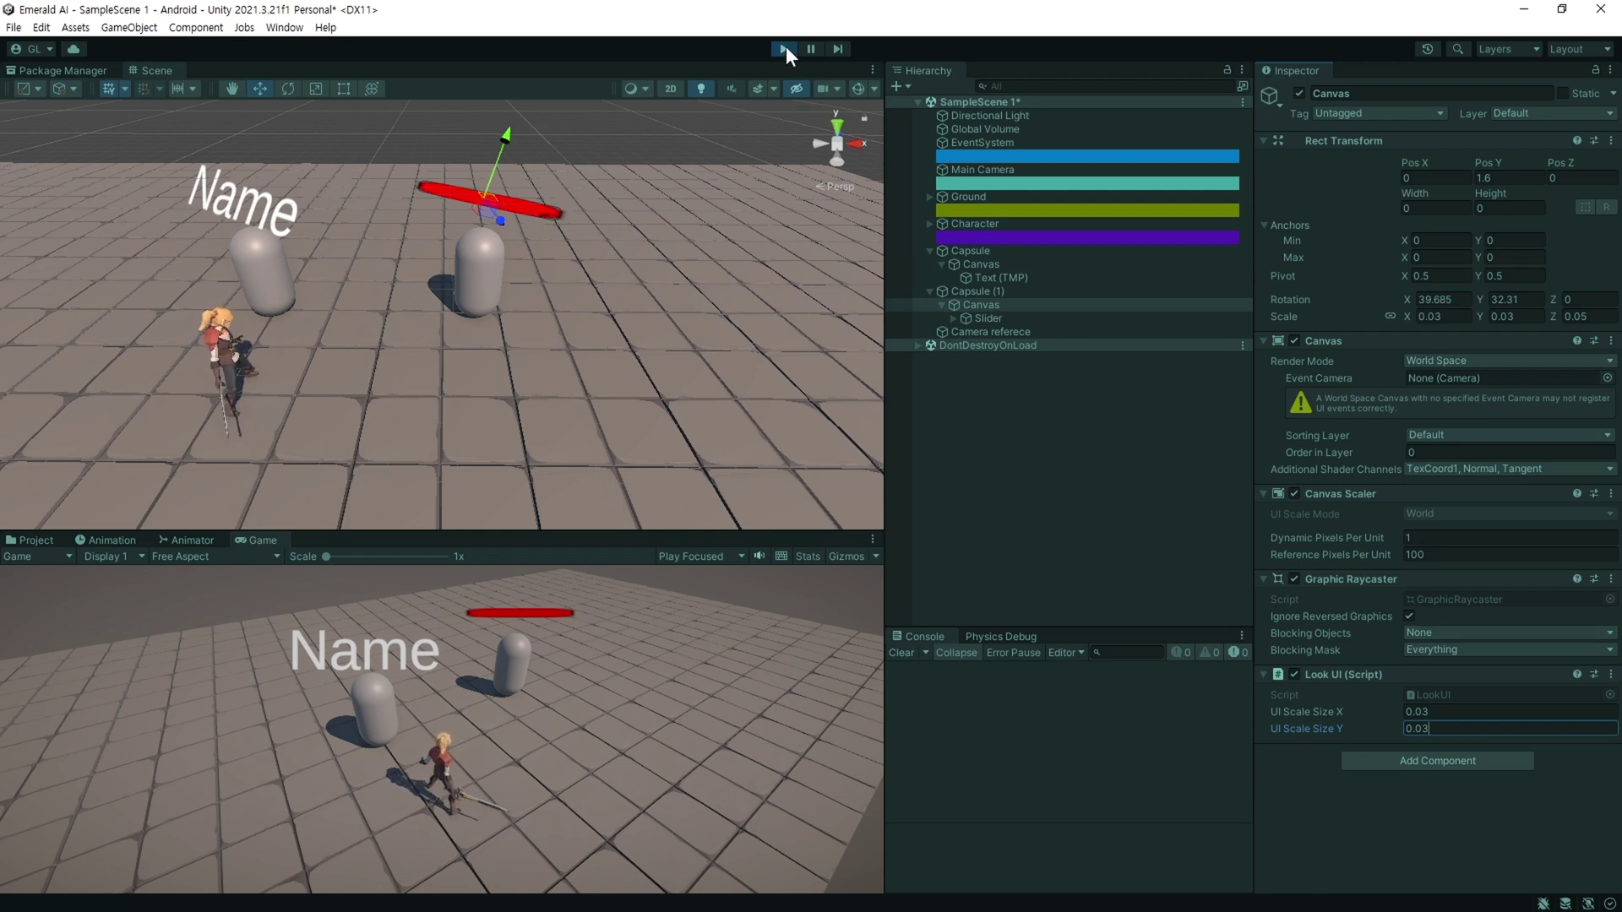
{"action": "left_click_drag", "start_coordinate": [1324, 733], "coordinate": [1325, 727]}
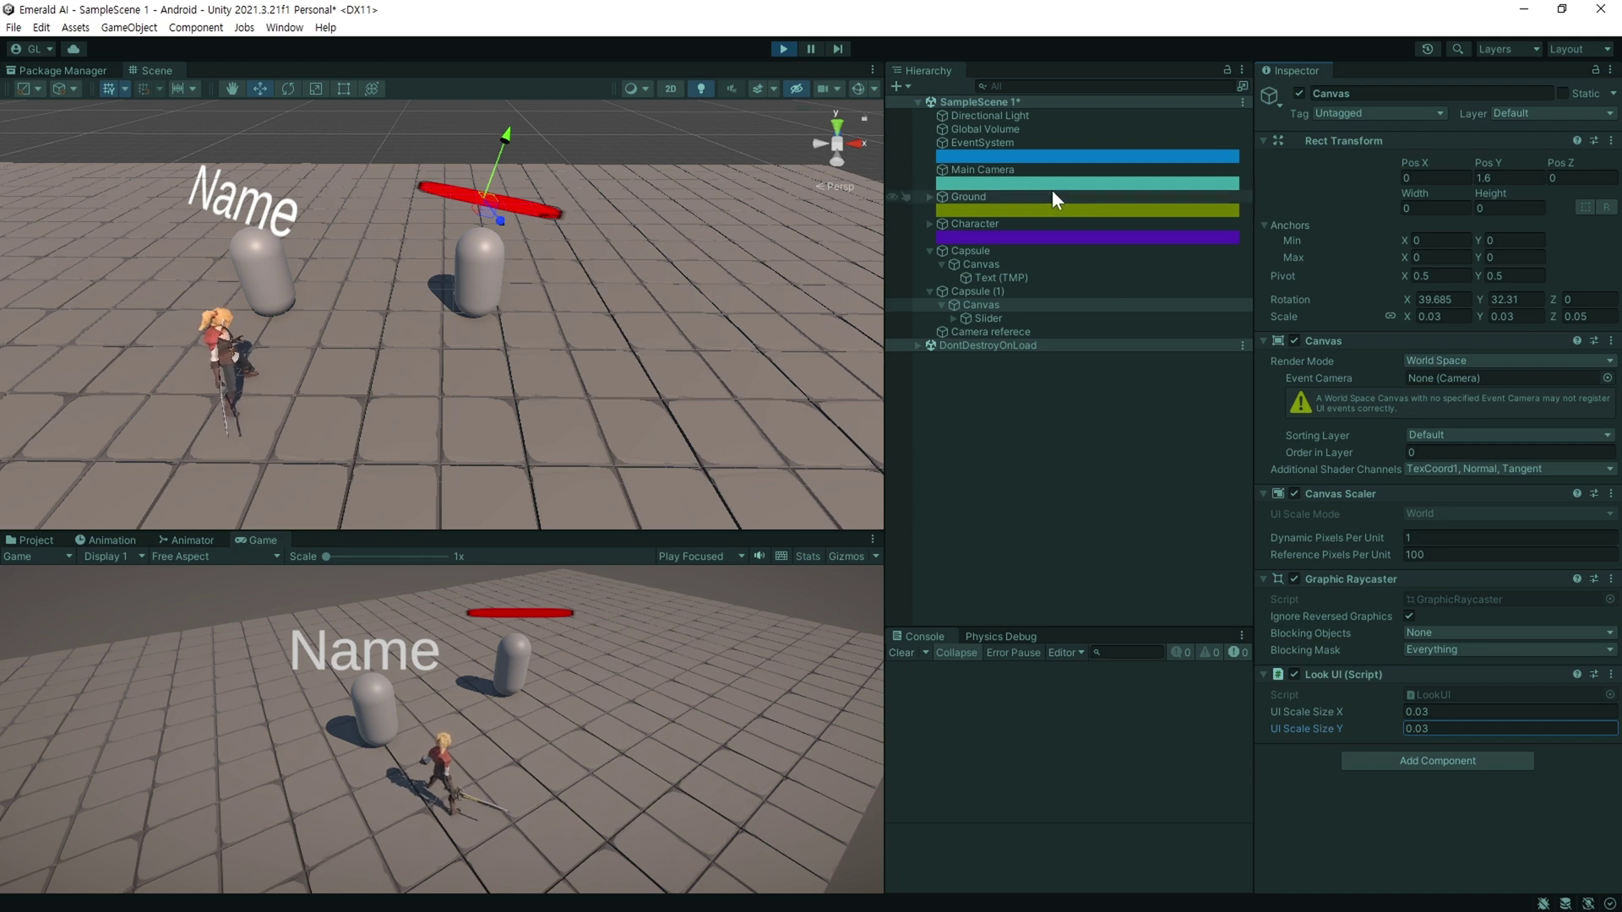
{"action": "left_click", "coordinate": [1039, 265]}
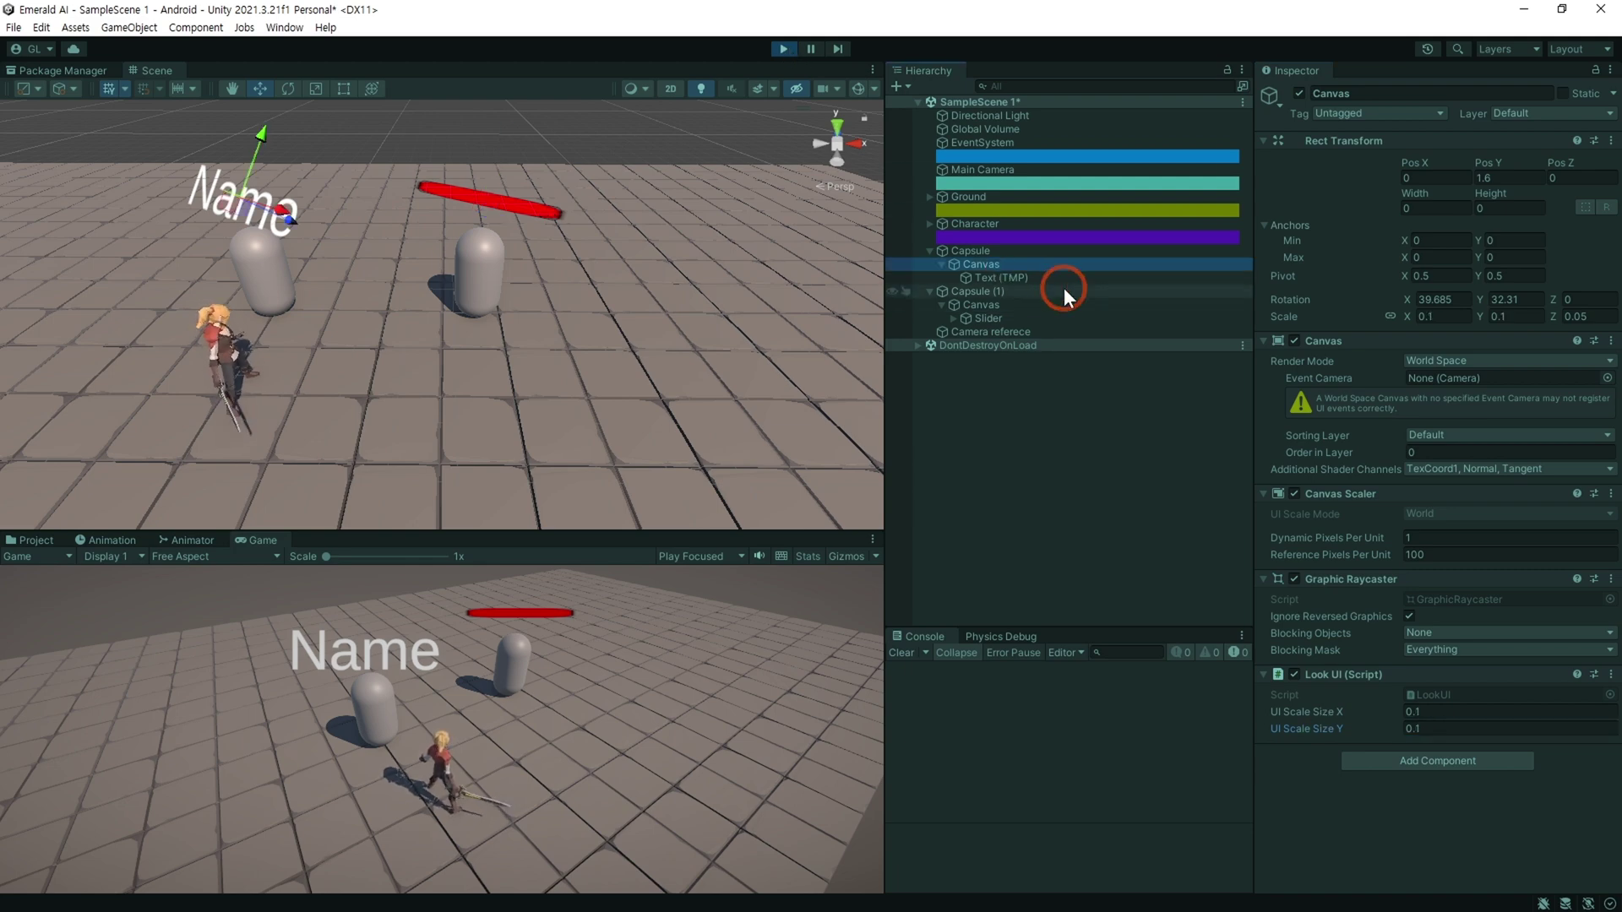
{"action": "left_click", "coordinate": [779, 51]}
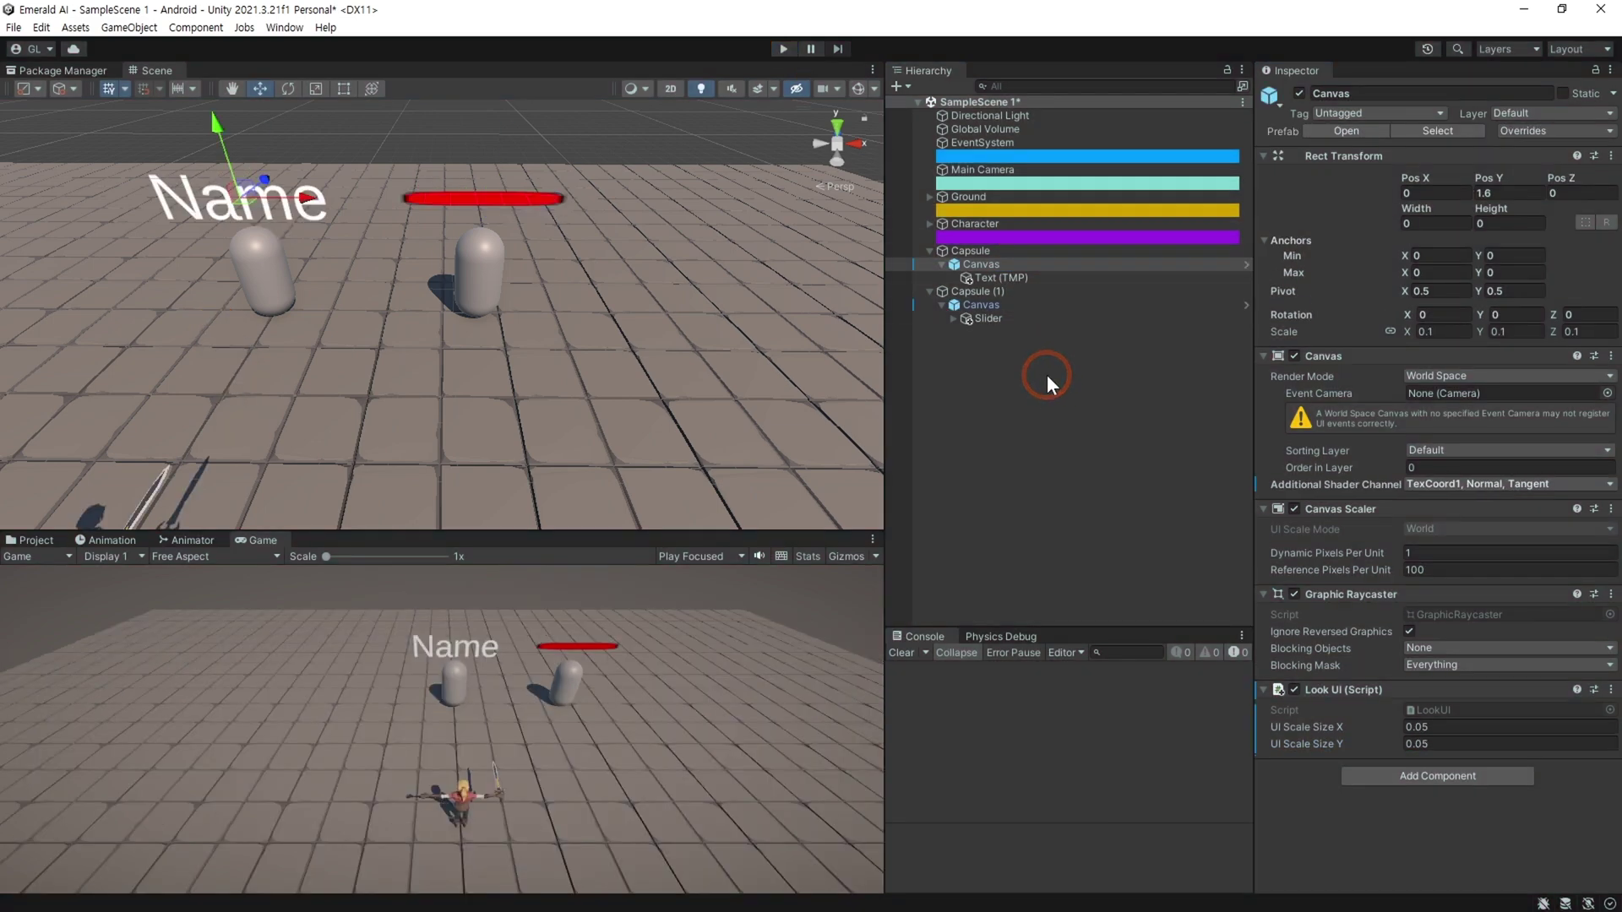
Step: Enter 0.03 for the Capsule (1) health bar's UI Scale Size X and Y, then replay
{"action": "left_click", "coordinate": [1422, 726]}
{"action": "type", "text": "0.03"}
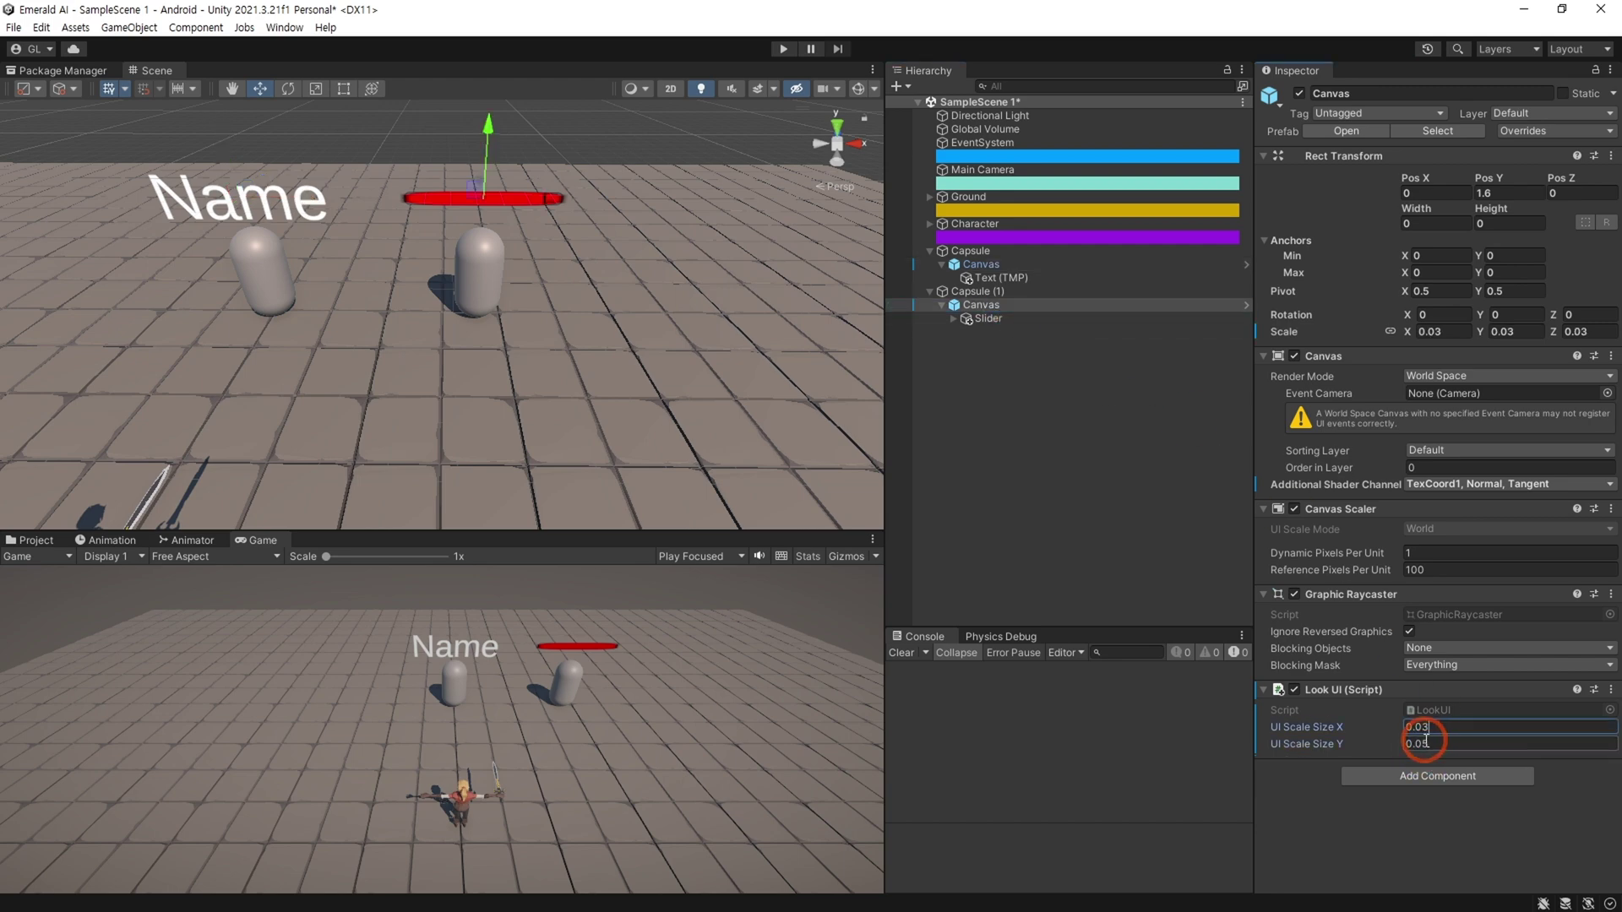
{"action": "key", "text": "Tab"}
{"action": "type", "text": "0.03"}
{"action": "left_click", "coordinate": [783, 49]}
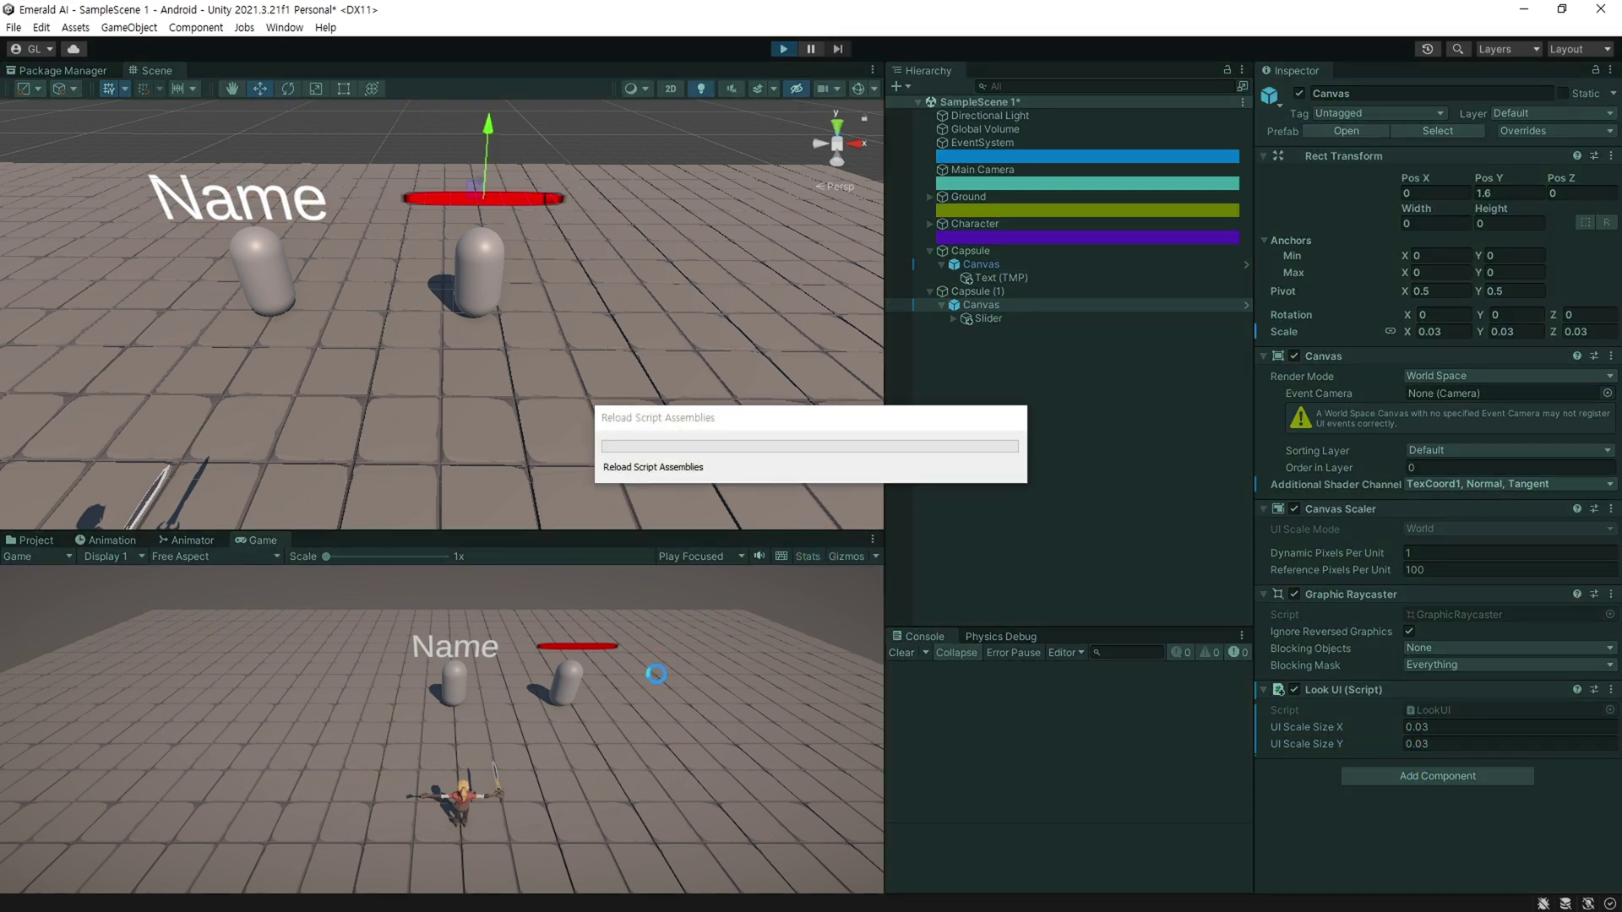